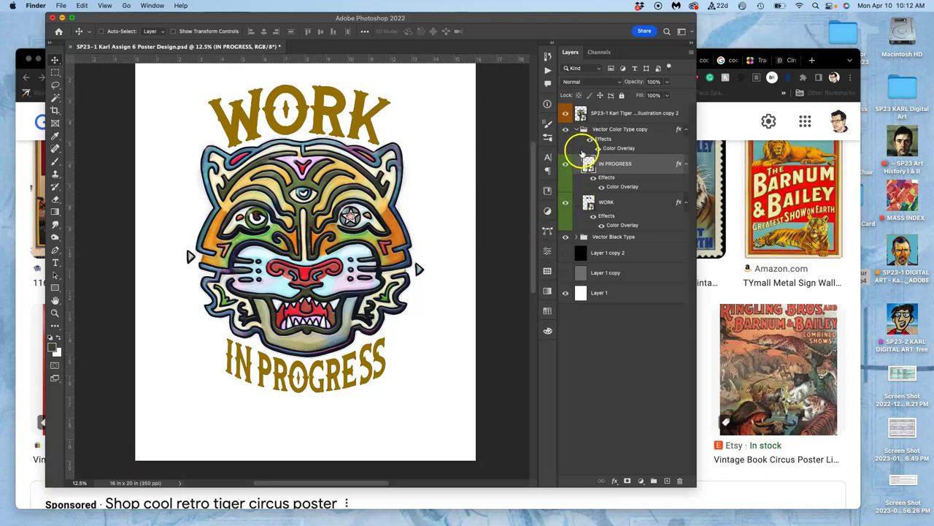
Step: Toggle the group, IN PROGRESS and WORK colour overlays on and off to compare gold, green and red looks
drag(581, 149, 581, 149)
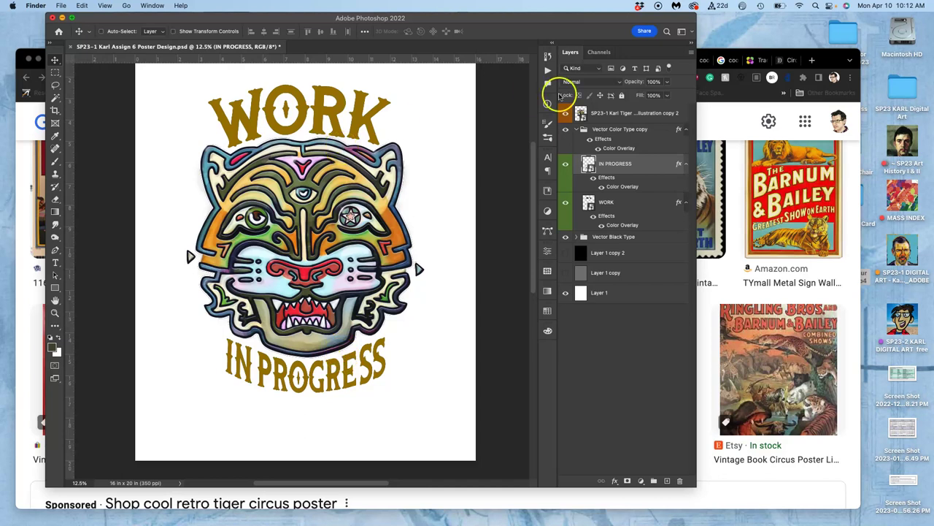
click(590, 139)
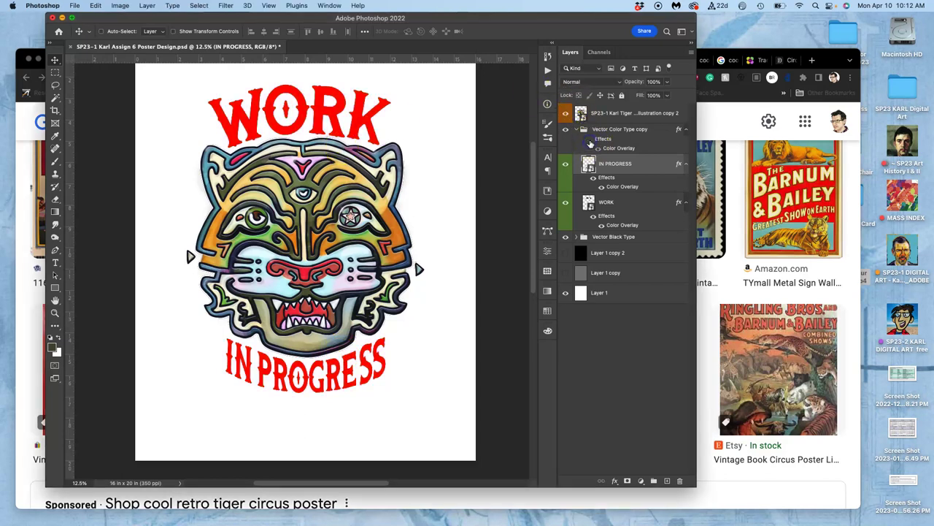
click(590, 139)
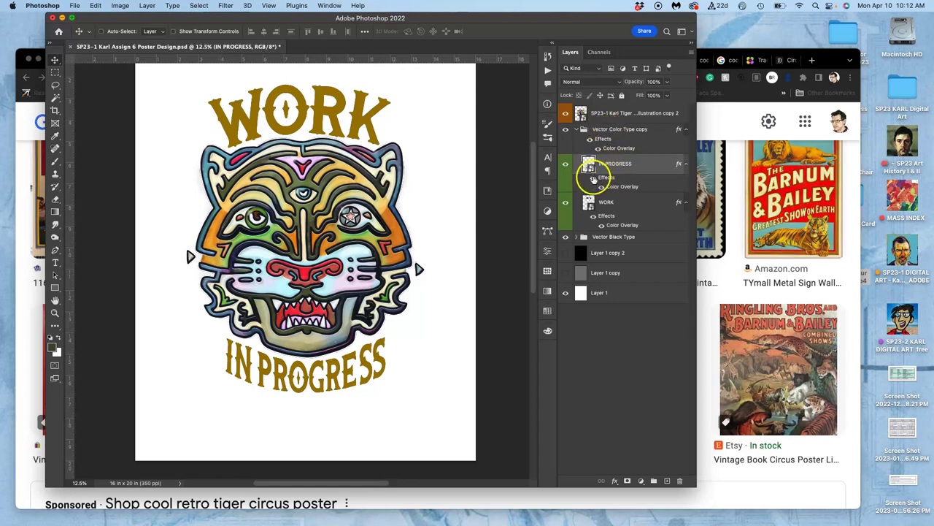
click(595, 177)
click(594, 177)
click(594, 178)
click(594, 217)
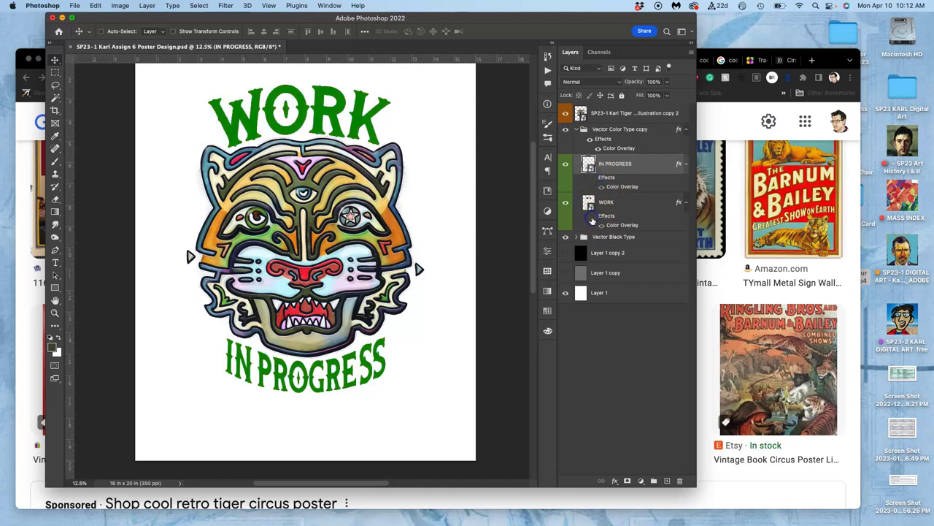
click(593, 217)
click(592, 184)
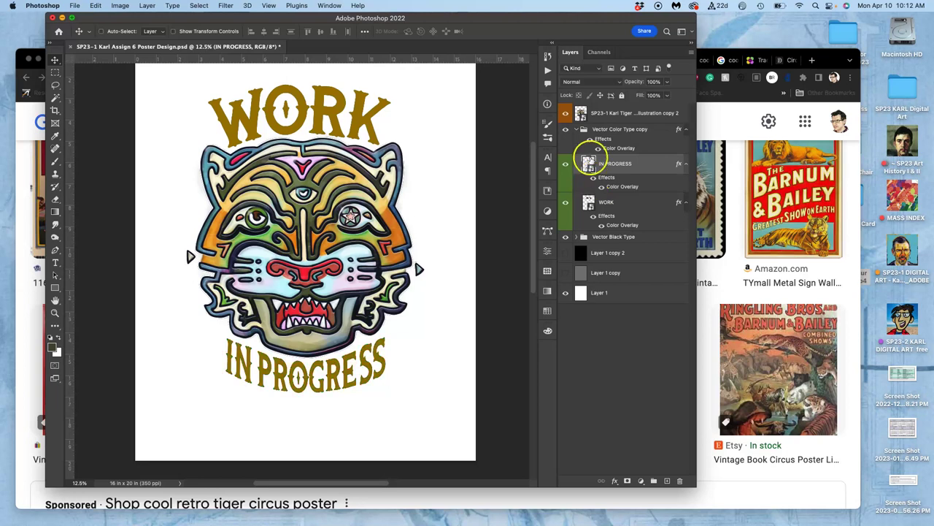
click(590, 139)
click(590, 140)
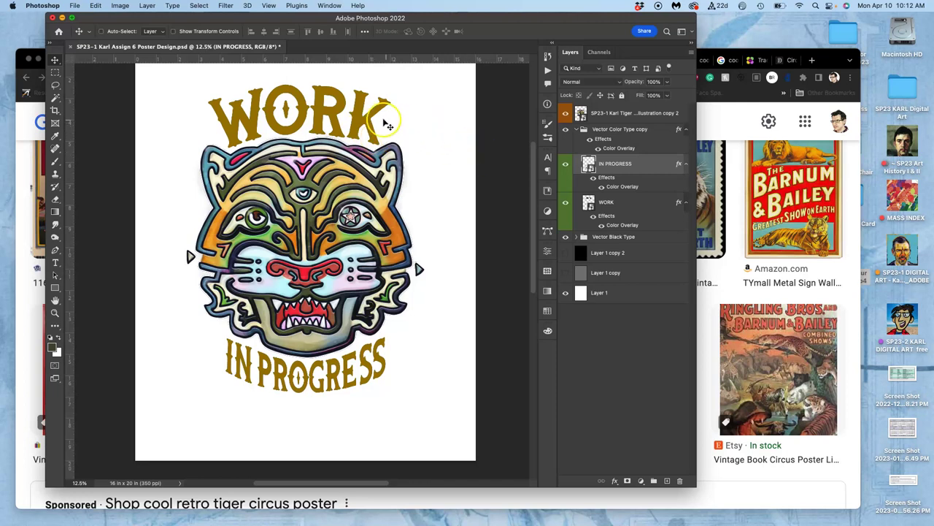
Step: Set the type group's Color Overlay to ochre a18209, sampled from the WORK lettering
click(55, 137)
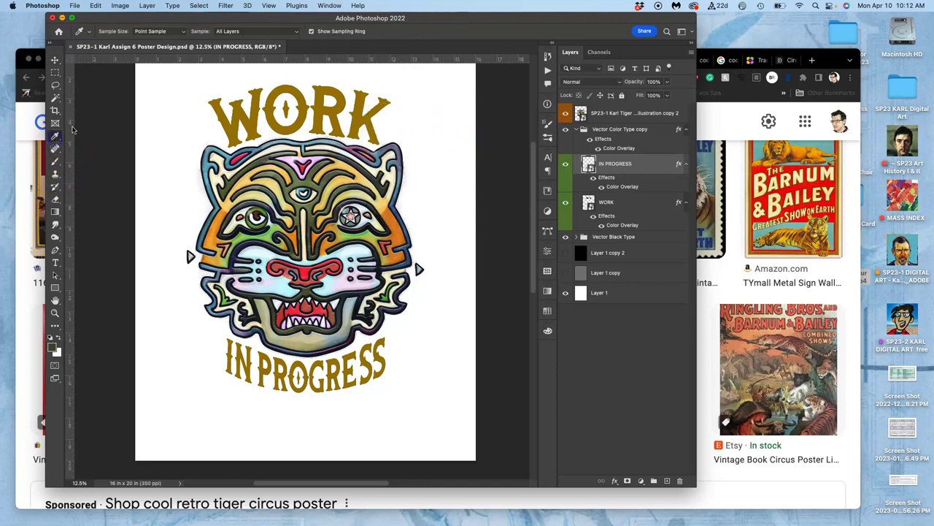
click(238, 111)
double_click(611, 148)
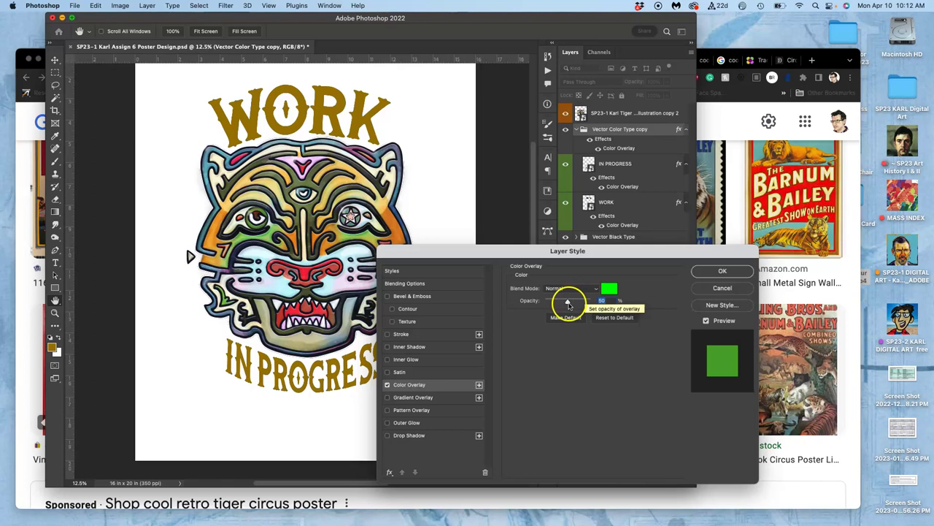
click(609, 288)
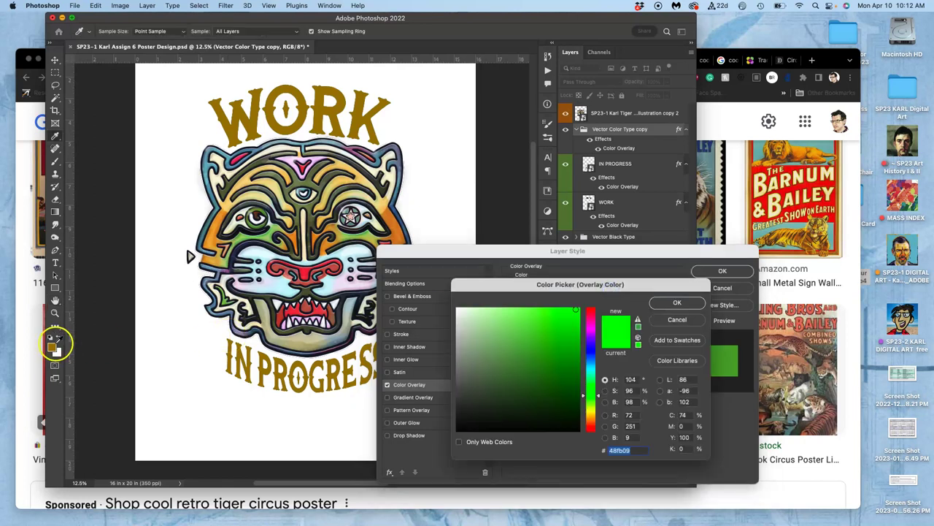
click(234, 116)
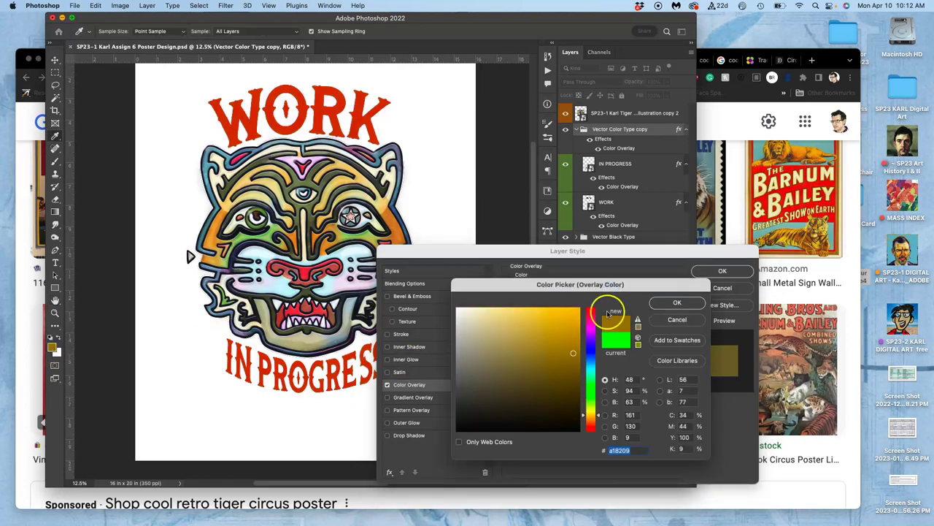
click(667, 302)
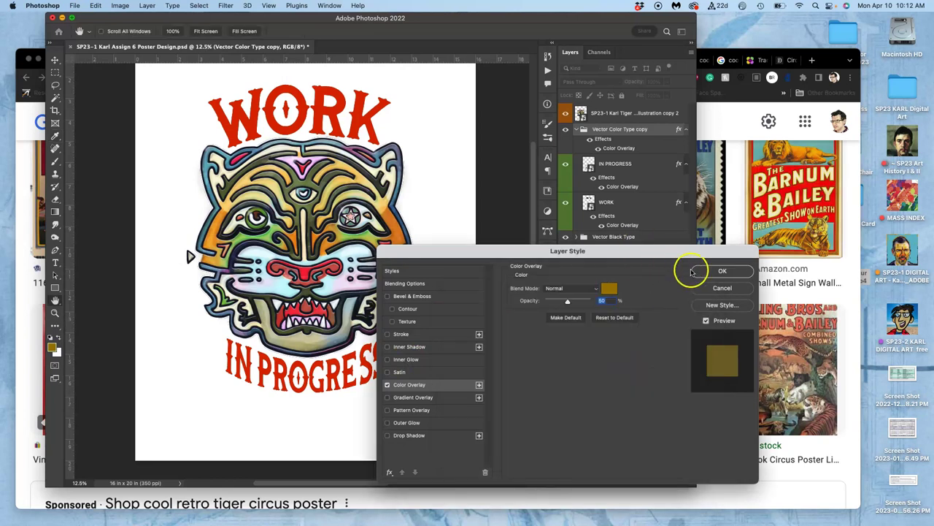
click(720, 271)
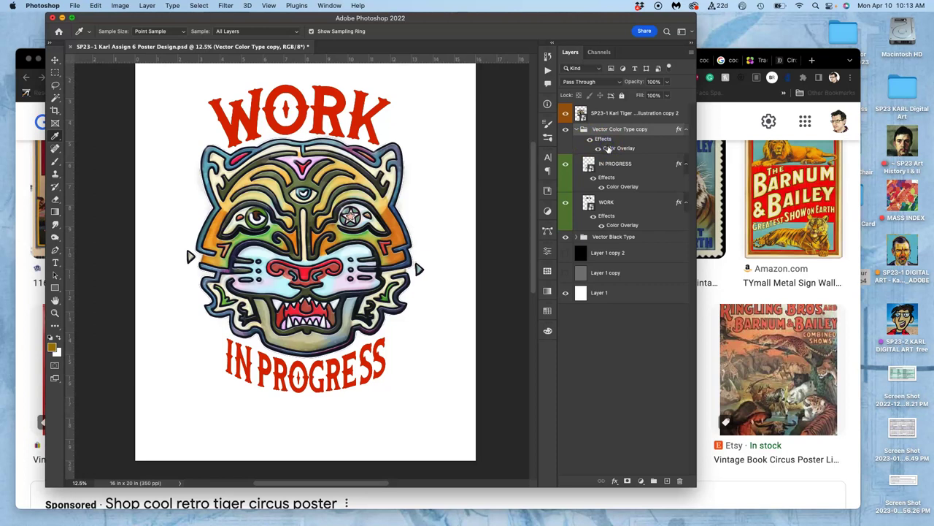
Step: Lower the type group's ochre overlay to 53% opacity and collapse the Vector Color Type copy group
double_click(608, 148)
mouse_move(615, 302)
mouse_down()
mouse_move(567, 302)
mouse_move(607, 306)
mouse_up()
click(719, 270)
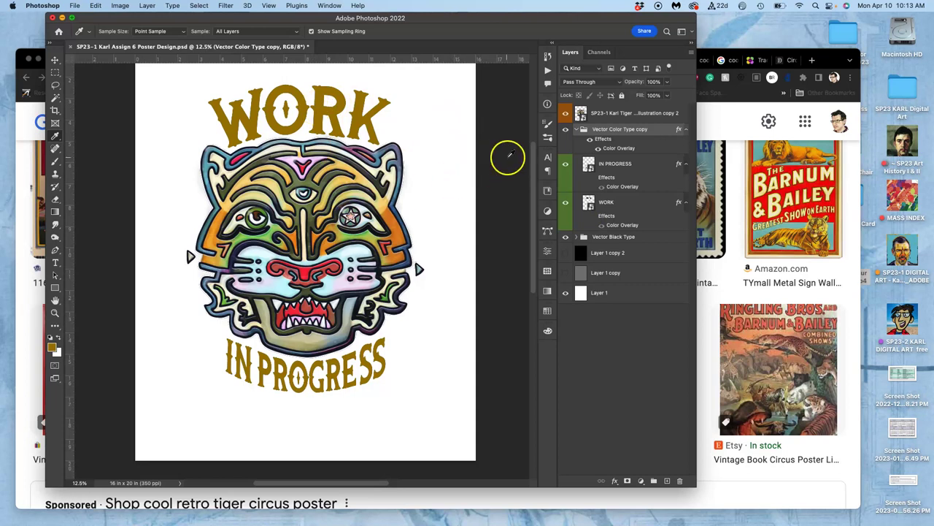
click(577, 129)
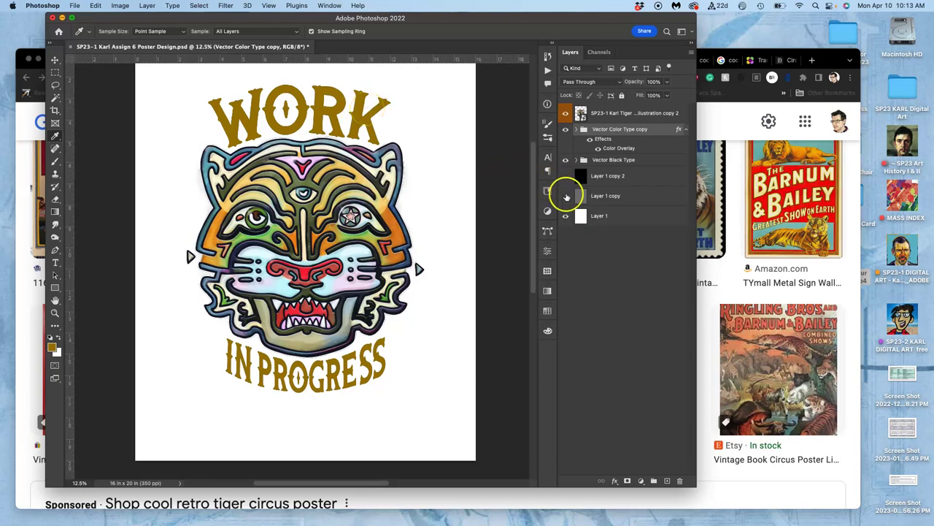
Step: Try black and grey backgrounds behind the poster, keep grey, then bring Chrome's tiger poster results forward
click(565, 196)
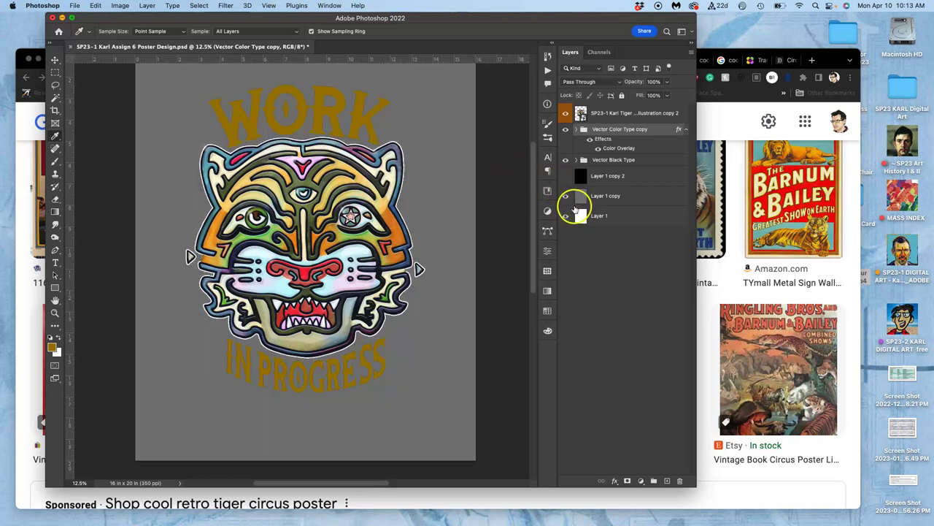
click(566, 177)
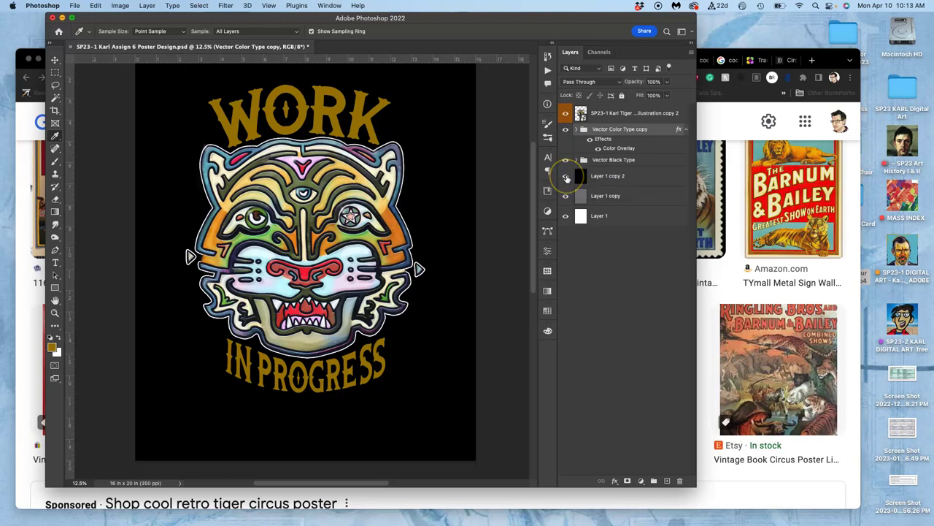
click(566, 178)
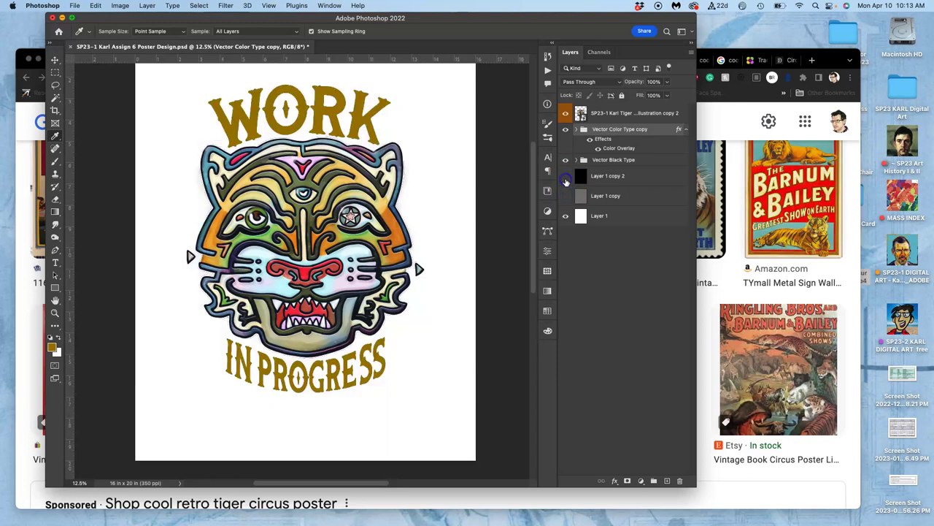
click(566, 180)
click(565, 181)
click(566, 181)
click(566, 181)
click(565, 198)
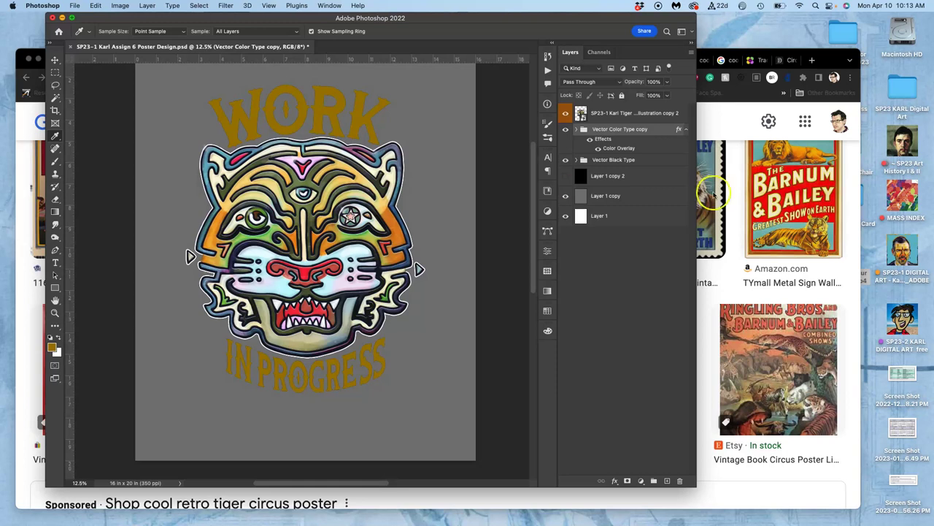
click(734, 299)
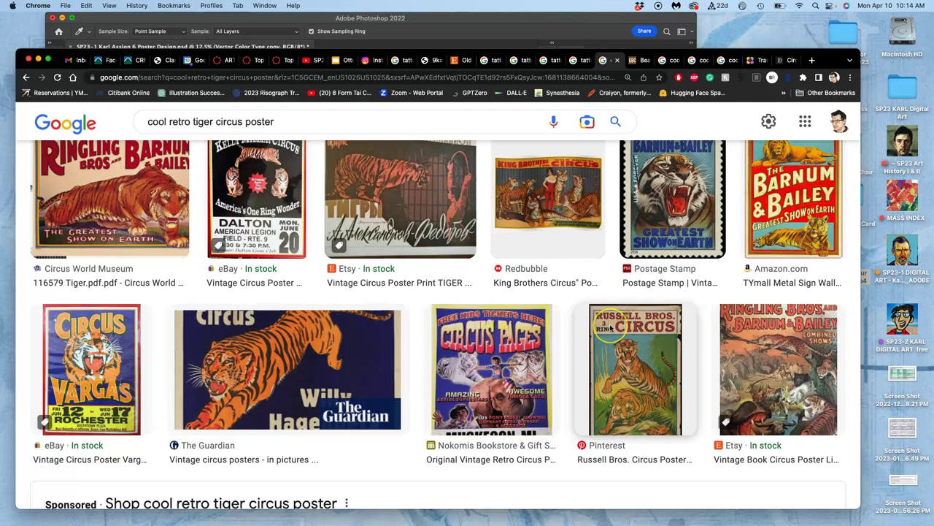
Step: Open the 'Circus Pages Feat. Jungle Cats' vintage poster result in a new tab and view it
scroll(626, 330, up, 1)
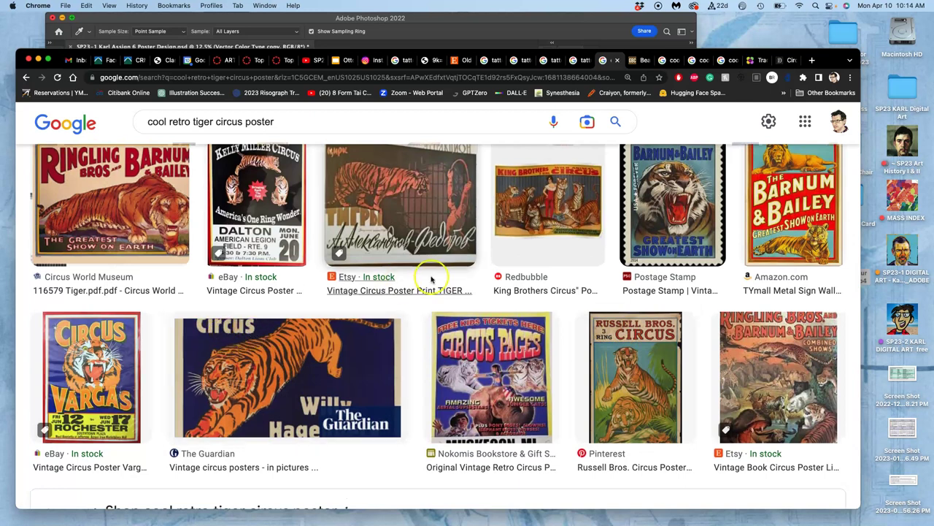
scroll(526, 260, up, 2)
scroll(525, 260, up, 3)
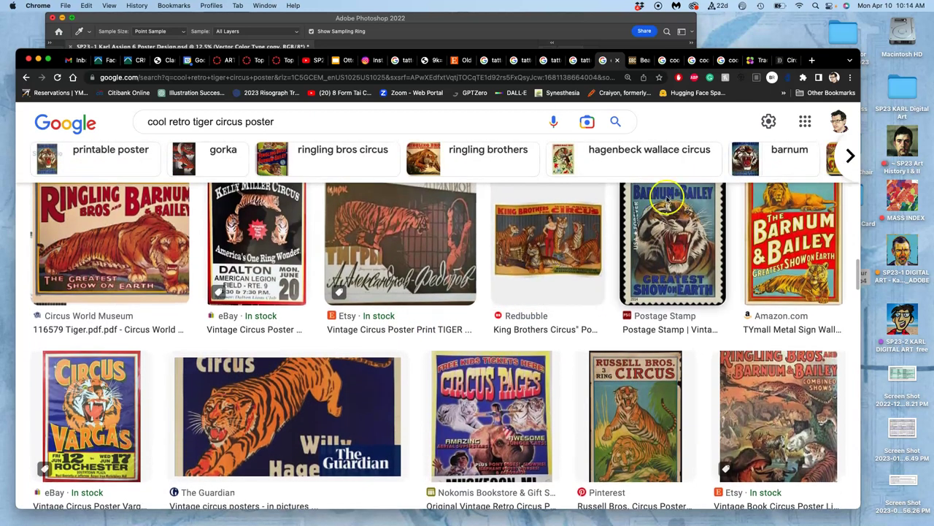
scroll(656, 210, up, 5)
scroll(666, 210, up, 4)
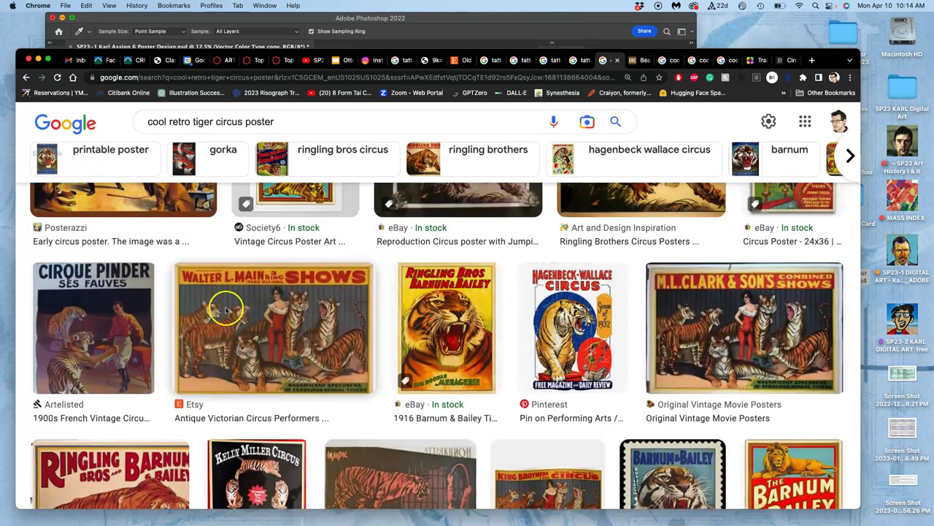
scroll(673, 336, up, 3)
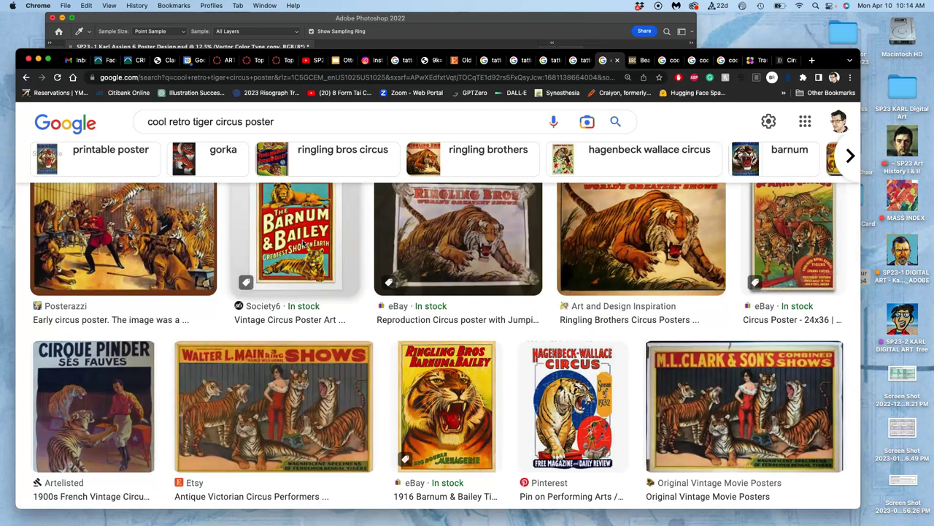
scroll(303, 243, up, 8)
scroll(303, 245, up, 5)
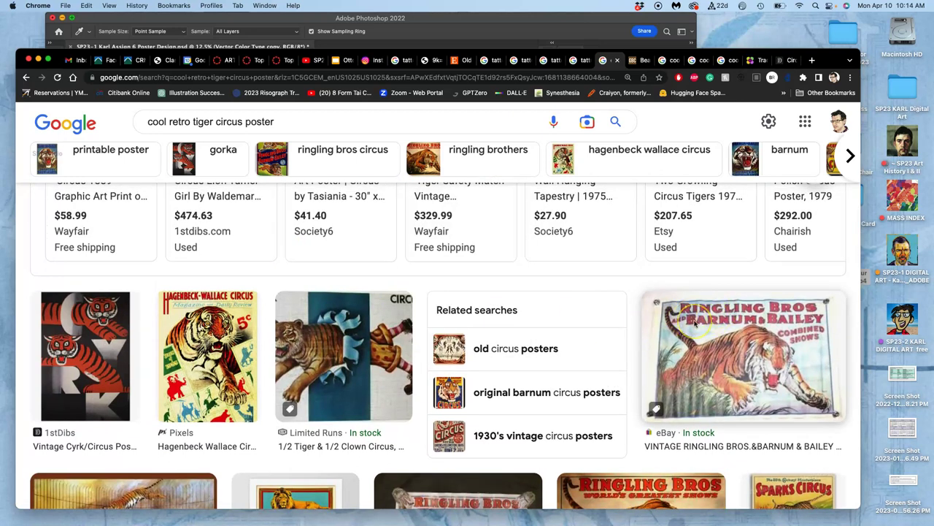
scroll(679, 330, down, 15)
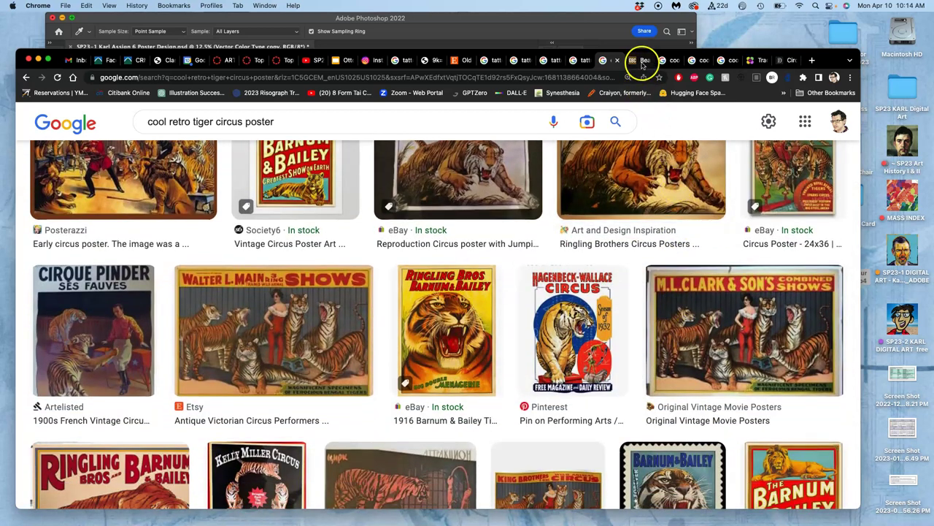
scroll(517, 292, down, 5)
scroll(387, 270, down, 6)
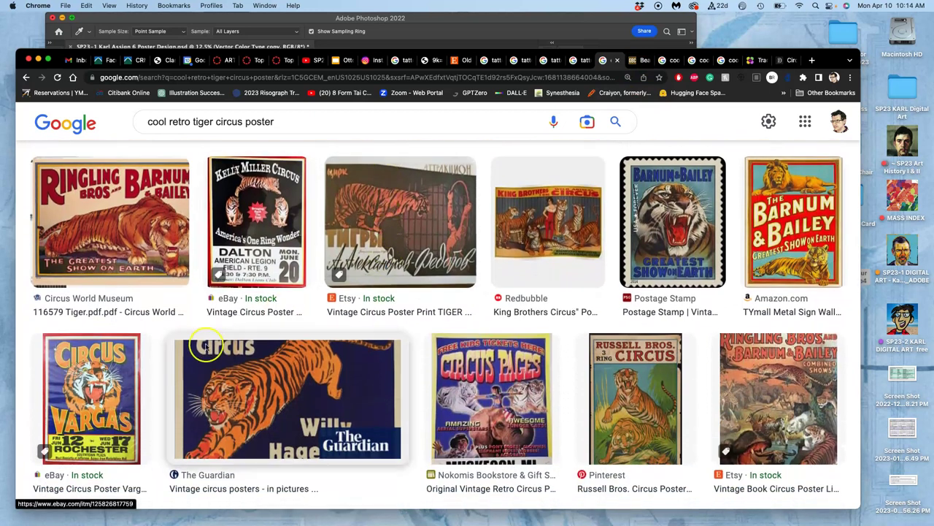
right_click(481, 392)
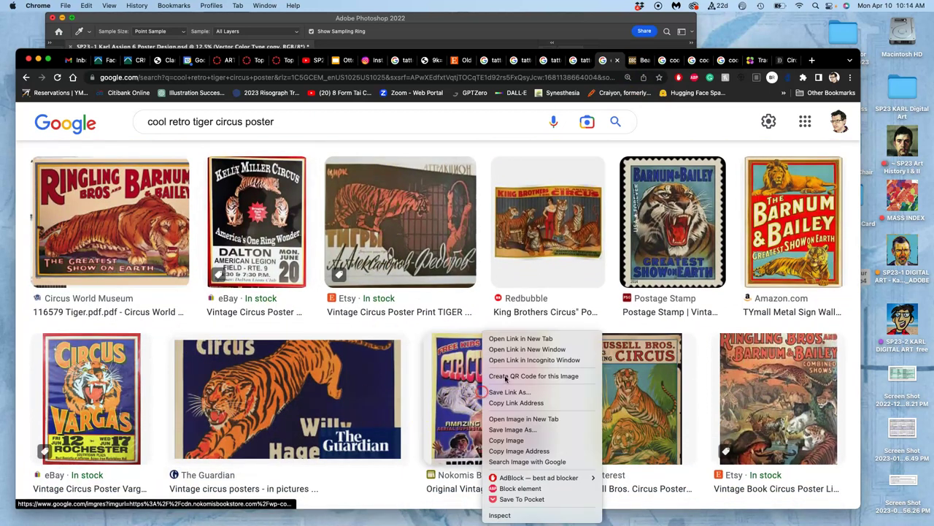
click(516, 338)
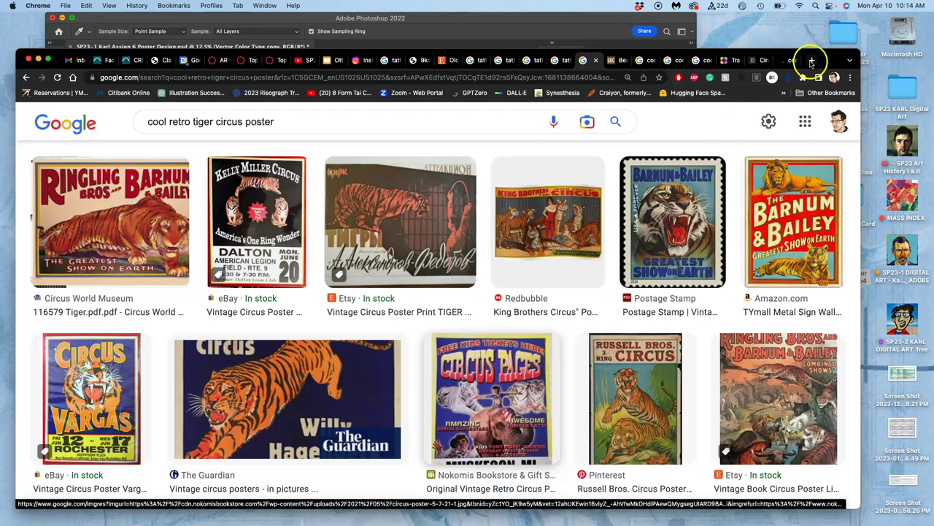
click(784, 60)
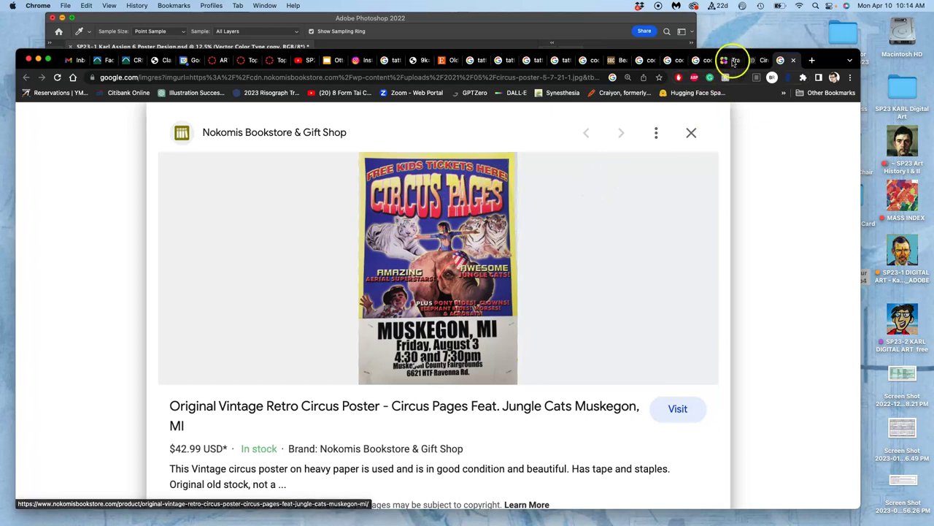
Step: Browse the 1stDibs Circus Lion Tamer Girl listing, zooming to 200% and back to 110%
click(762, 63)
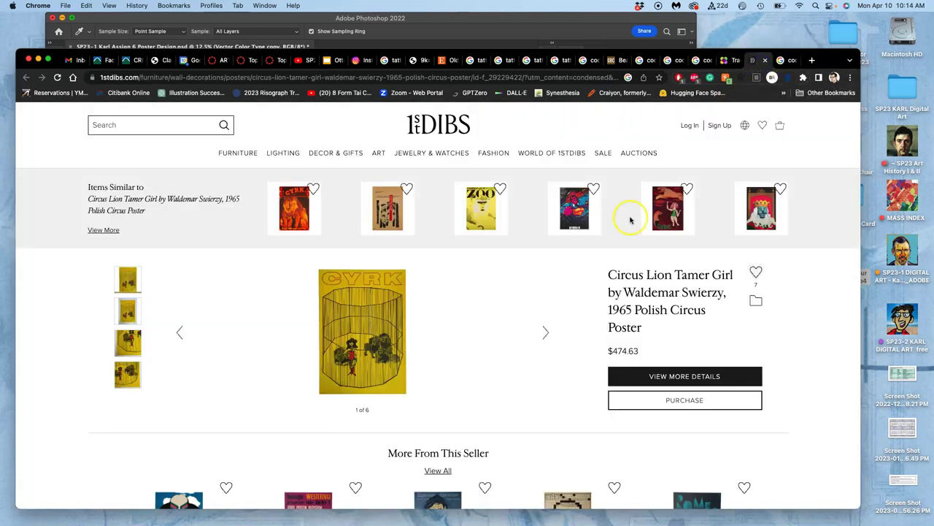
scroll(631, 220, down, 3)
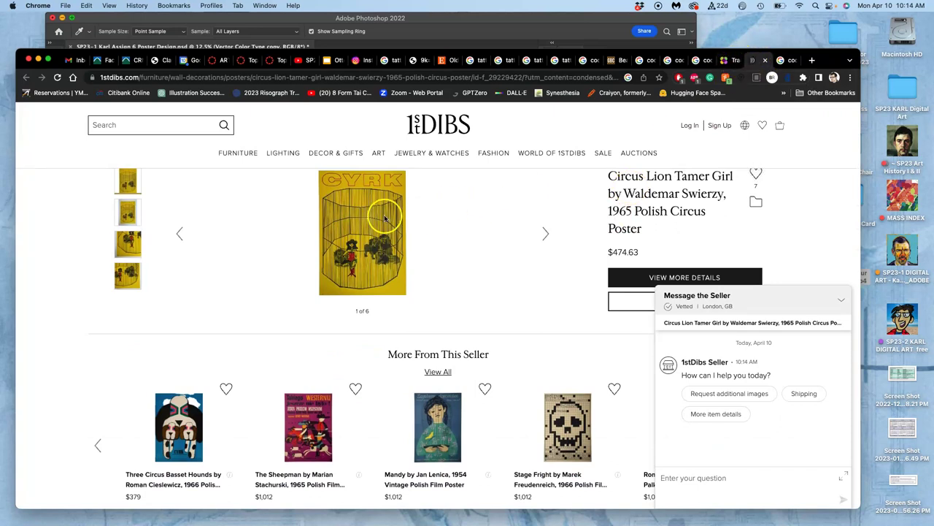
key(super+equal)
key(super+equal)
key(super+equal)
key(super+equal)
key(super+equal)
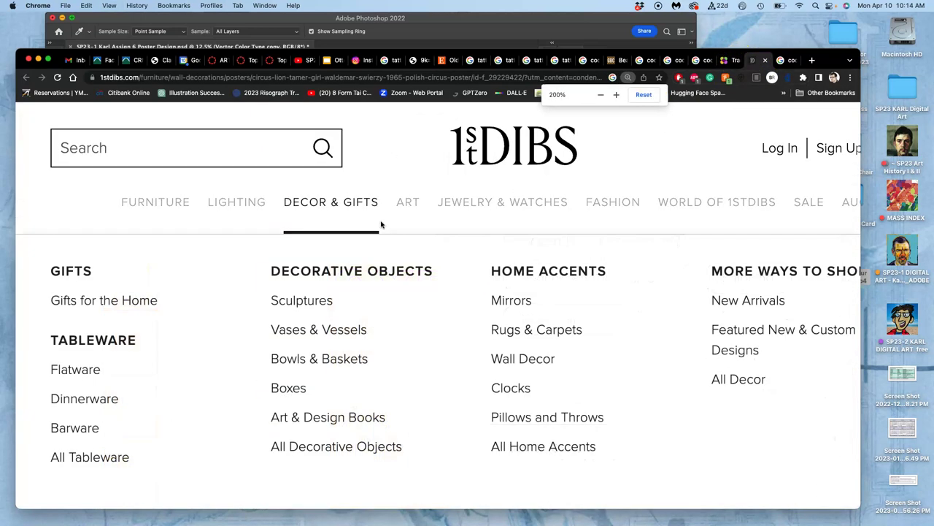
scroll(411, 324, down, 2)
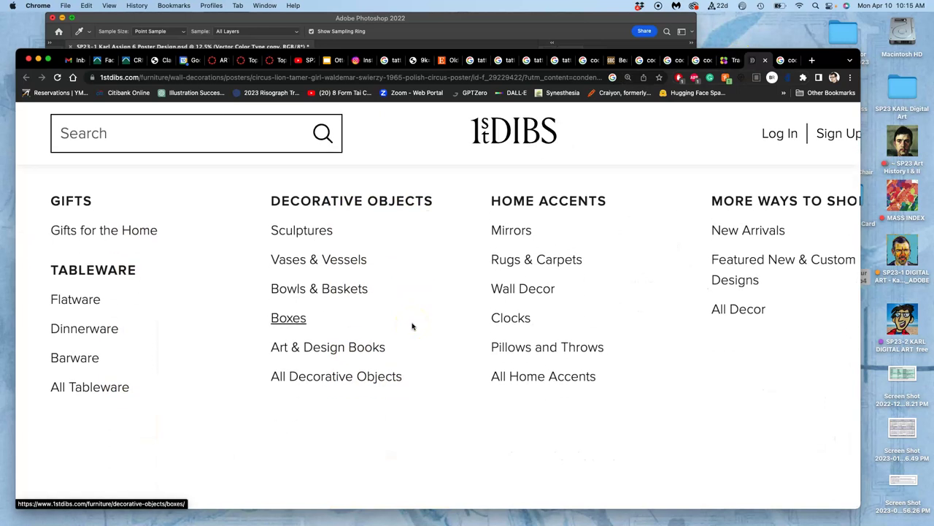
scroll(411, 327, up, 2)
key(super+minus)
key(super+minus)
key(super+minus)
key(super+minus)
scroll(411, 326, down, 2)
scroll(412, 326, up, 2)
click(417, 386)
scroll(417, 386, down, 2)
scroll(418, 385, up, 2)
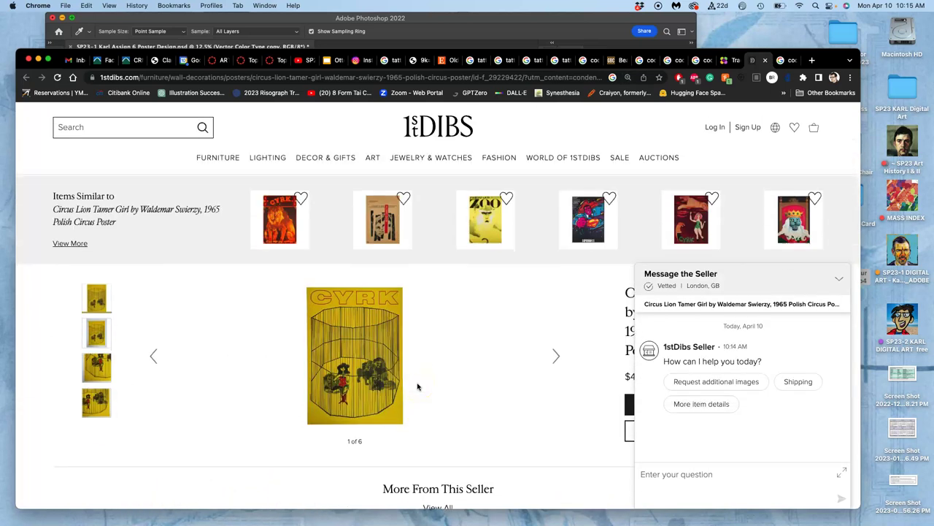
scroll(418, 386, down, 1)
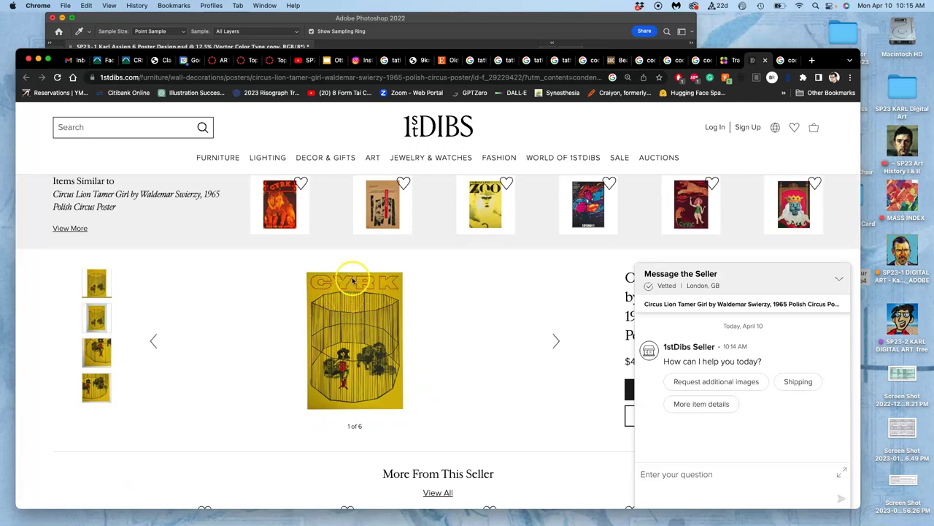
Step: Compare the Zoo Cirkus, Ringling Bros and AllPosters Arthur Bros. Circus roaring-tiger poster previews
click(708, 59)
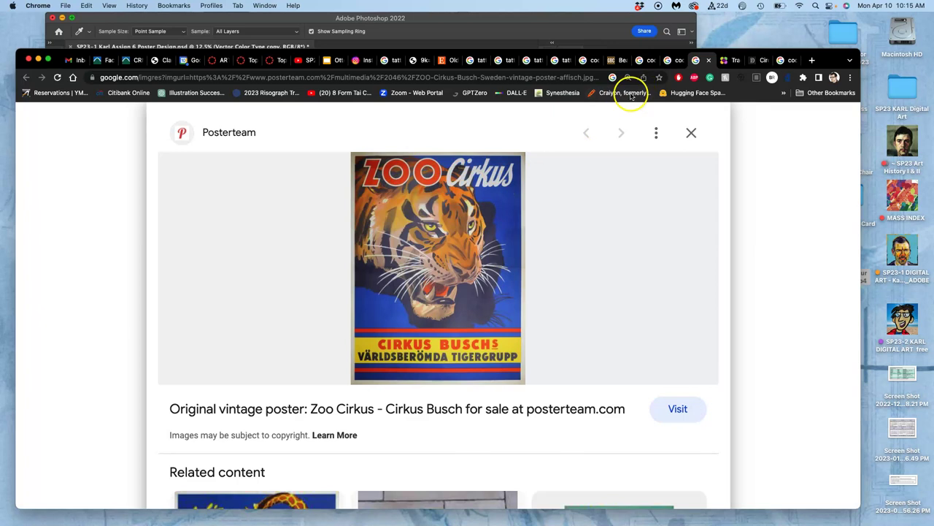
click(669, 60)
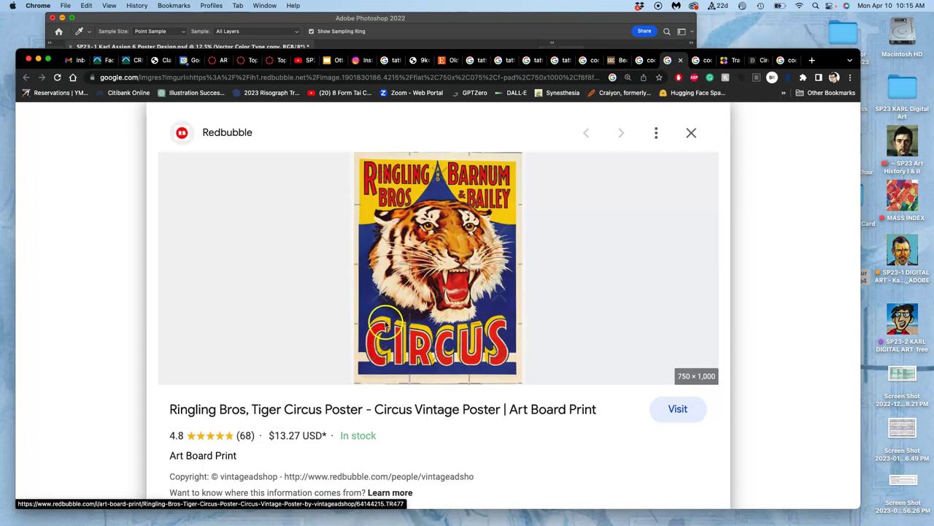
click(394, 354)
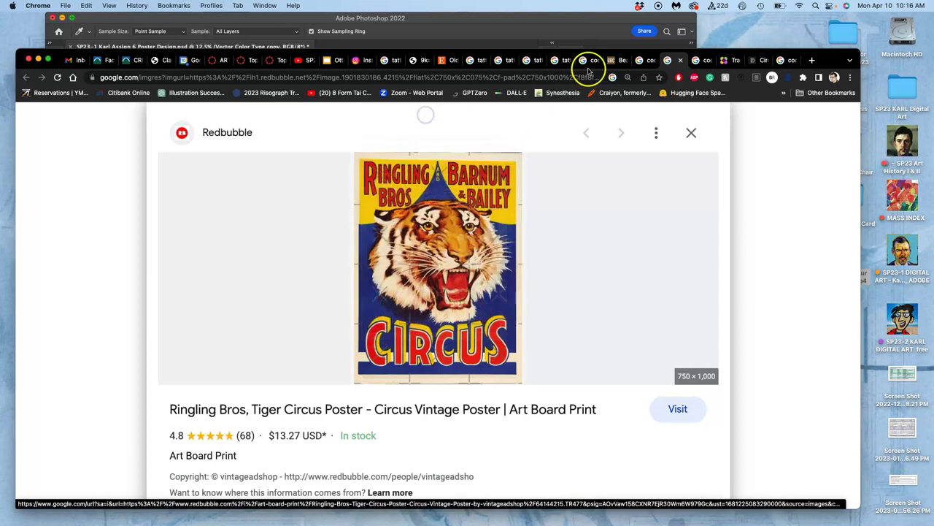
click(644, 60)
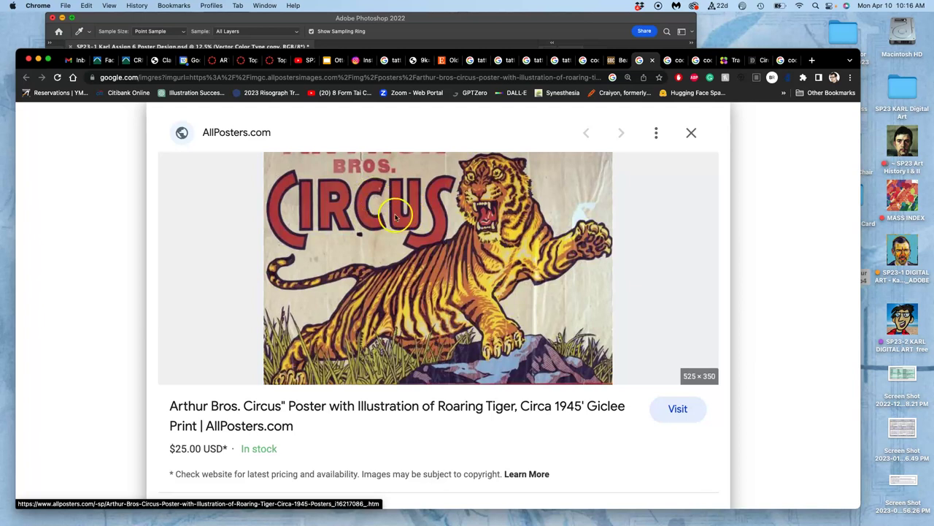
Step: Hide the grey background in Photoshop and add a black (000000) Stroke to the type group
click(609, 21)
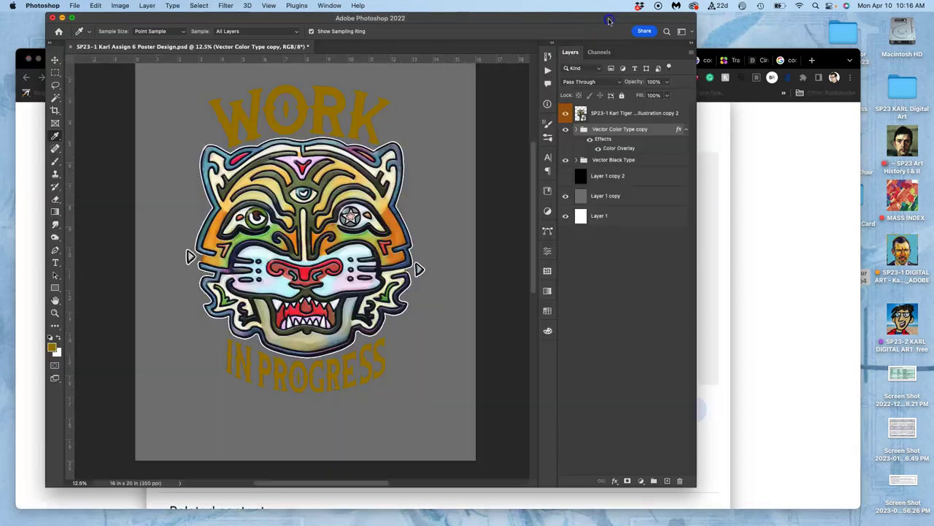
click(565, 196)
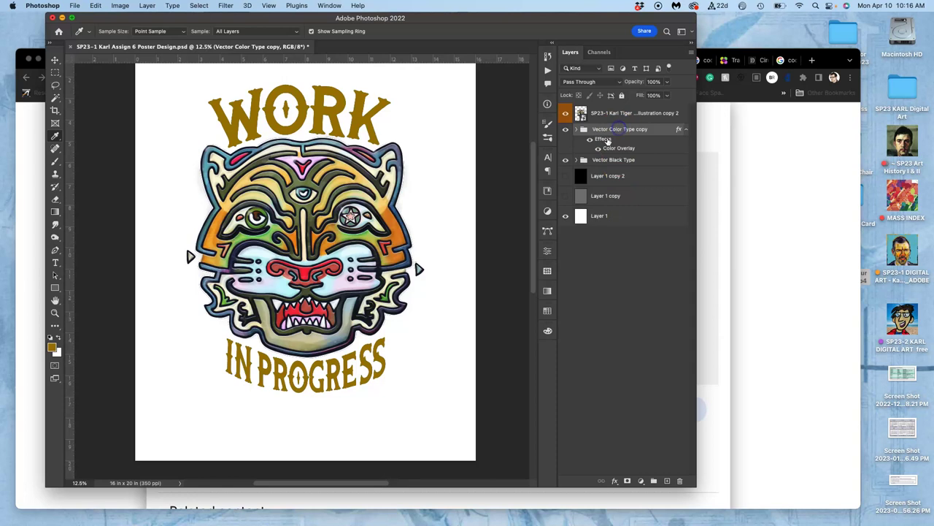
double_click(603, 139)
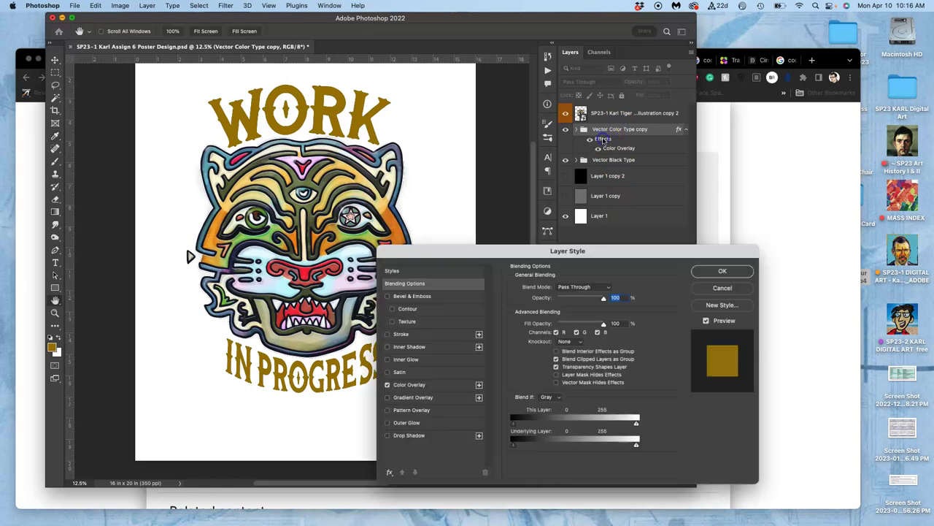
click(387, 334)
click(411, 335)
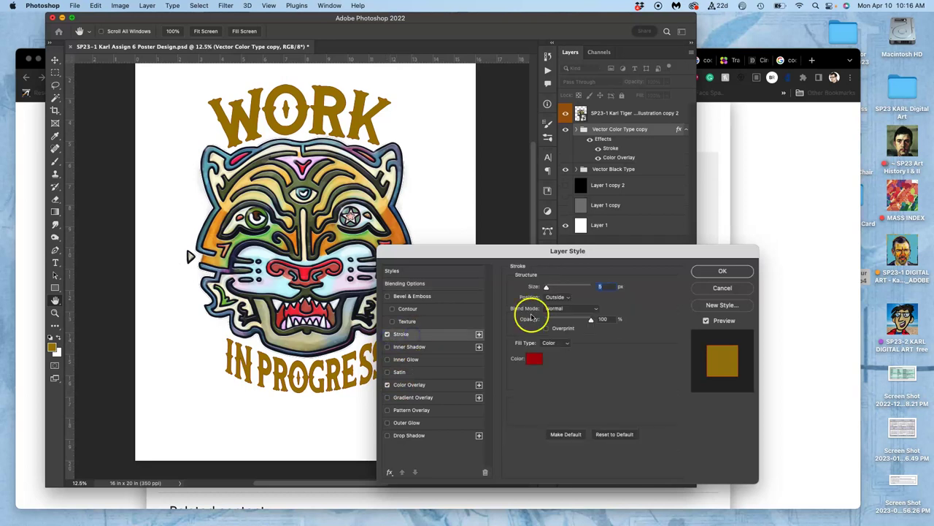
click(535, 357)
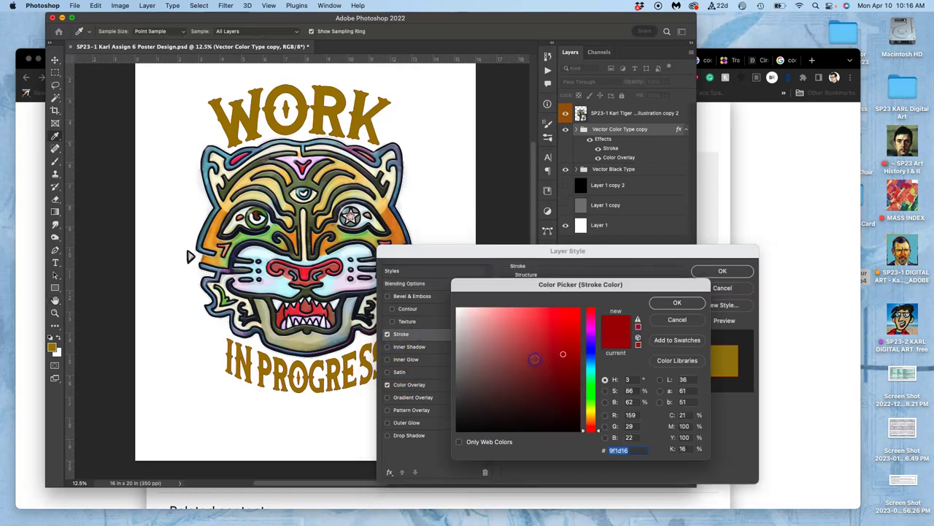
drag(505, 381, 420, 461)
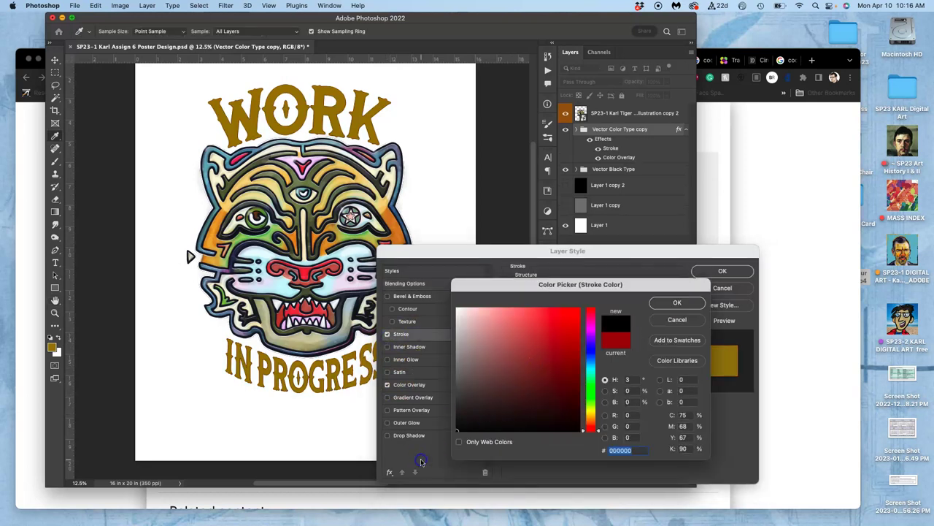
click(674, 305)
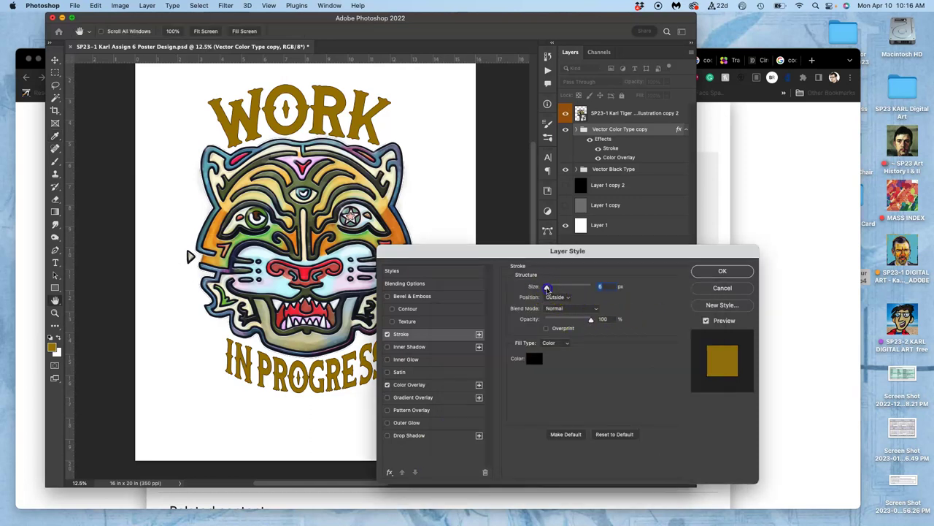
Step: Zoom in on PROGRESS and try outline thicknesses, settling the stroke at 2 px
drag(548, 288, 551, 288)
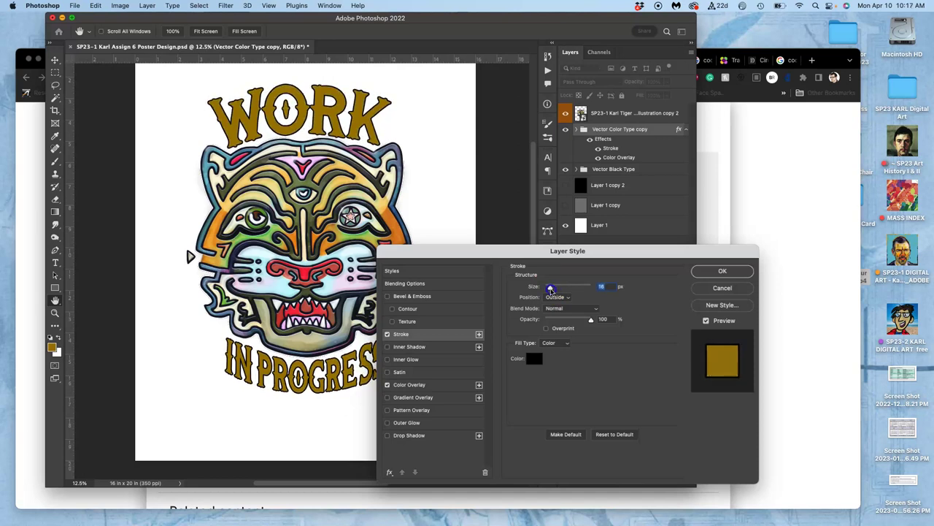
drag(501, 248, 561, 209)
super+click(290, 326)
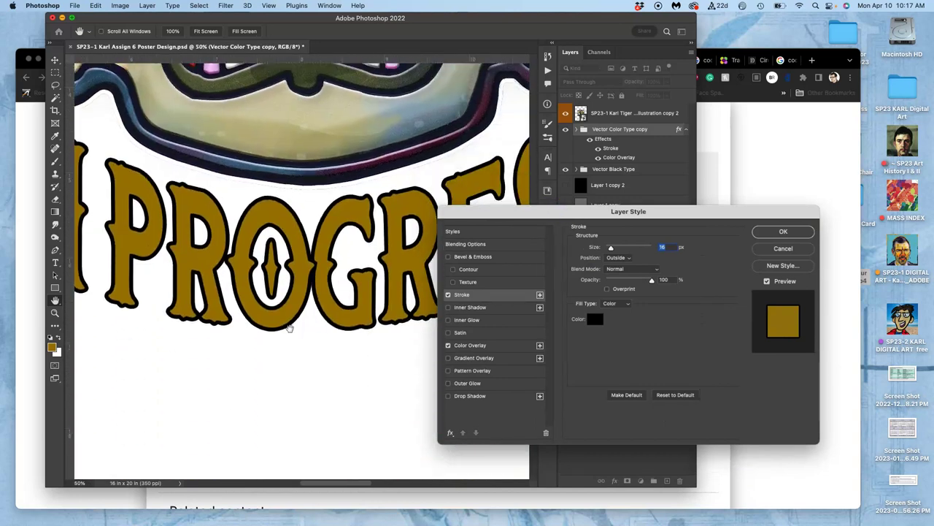
drag(290, 326, 261, 244)
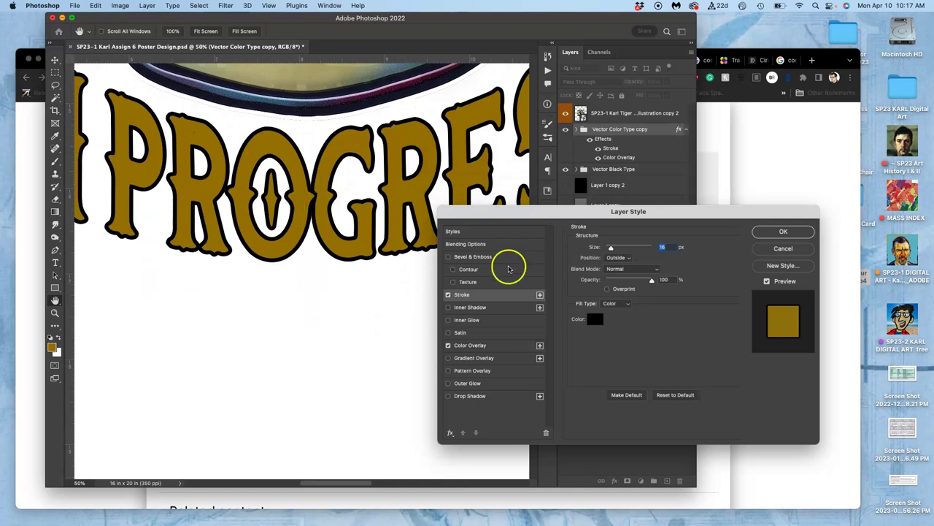
drag(612, 248, 604, 250)
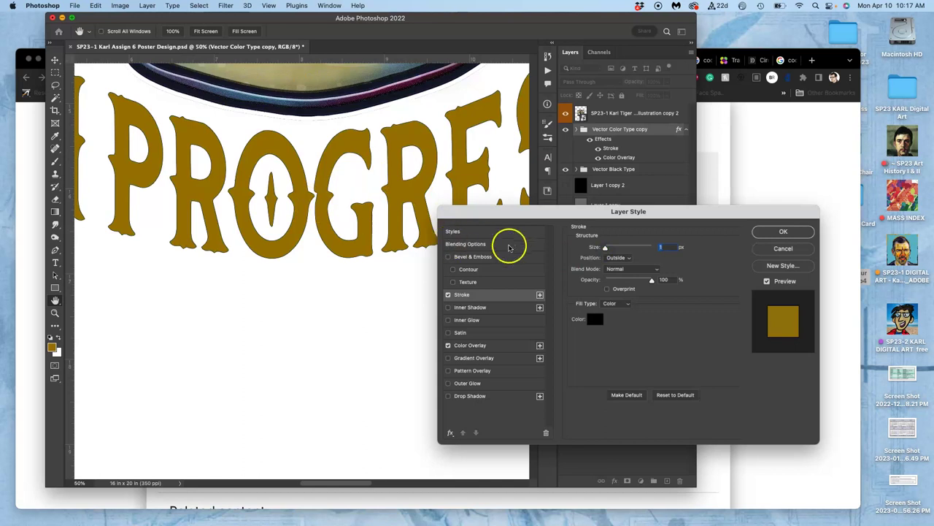
drag(605, 248, 606, 248)
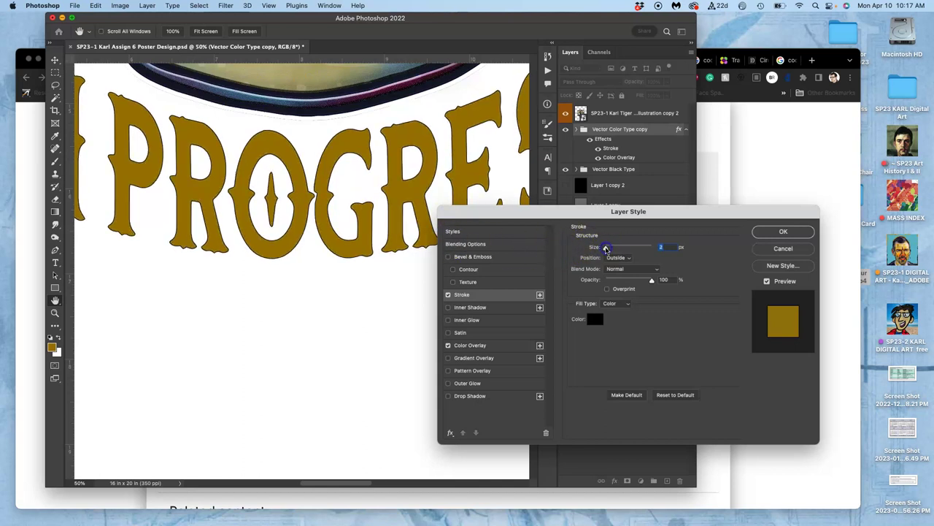
Step: Move the black stroke inside the letters and thicken it to 10 px
click(617, 257)
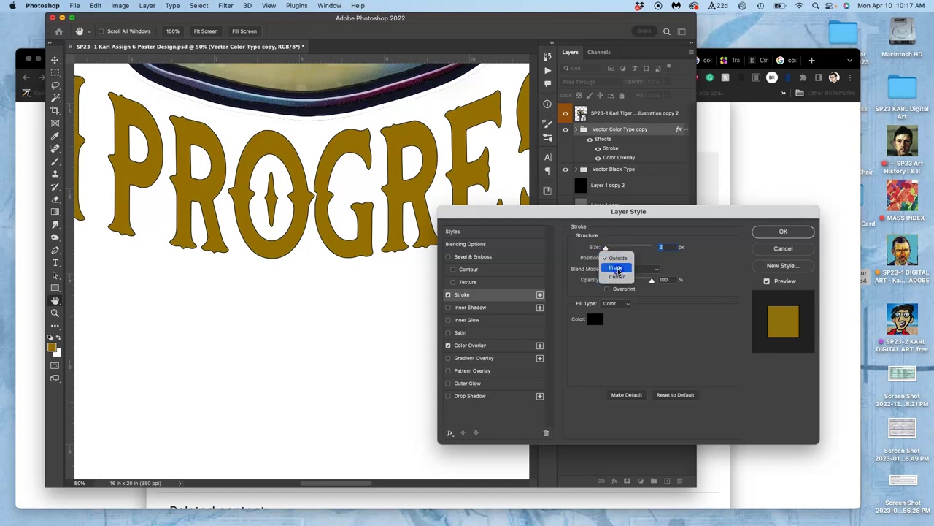
click(618, 269)
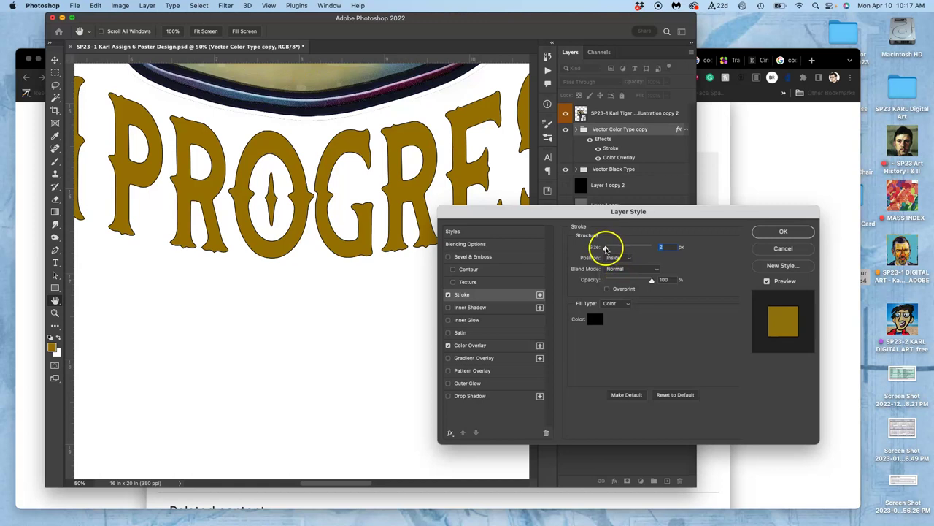
drag(606, 249, 610, 249)
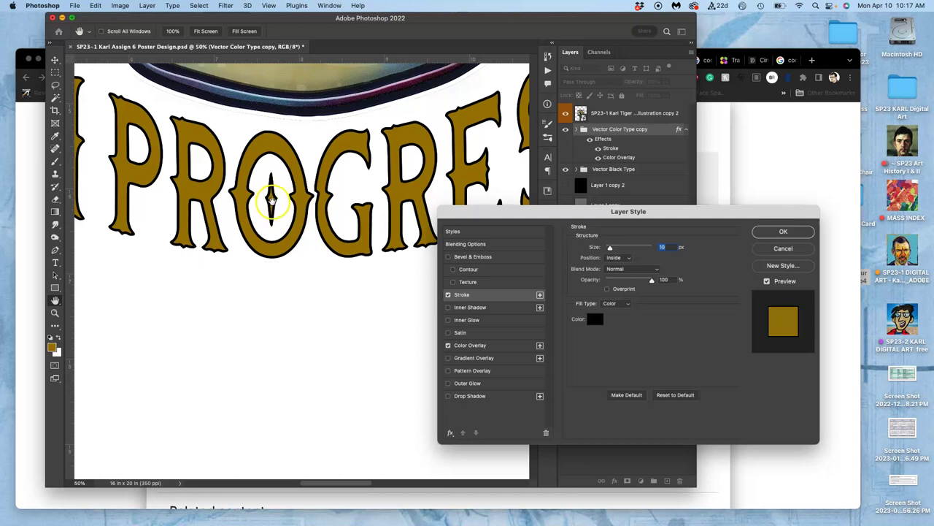
scroll(271, 198, up, 3)
scroll(219, 215, right, 2)
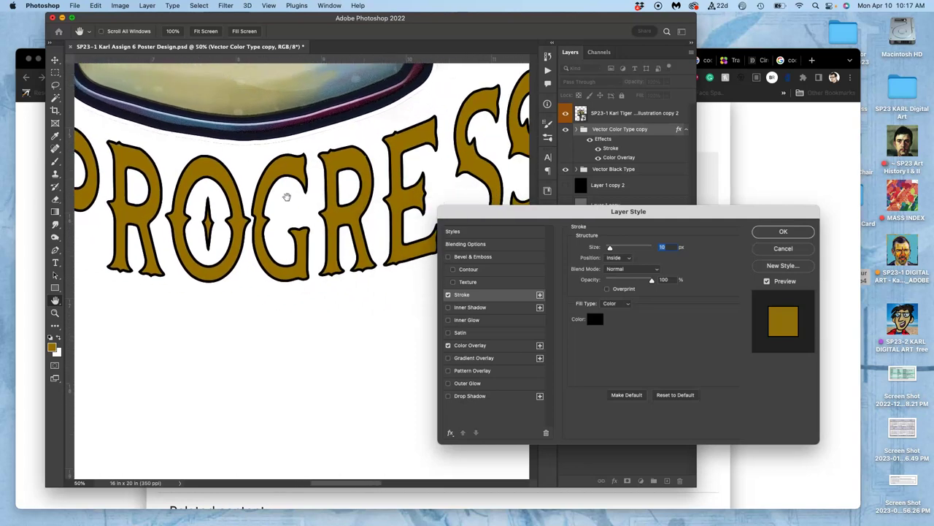
scroll(217, 217, right, 3)
scroll(219, 217, up, 10)
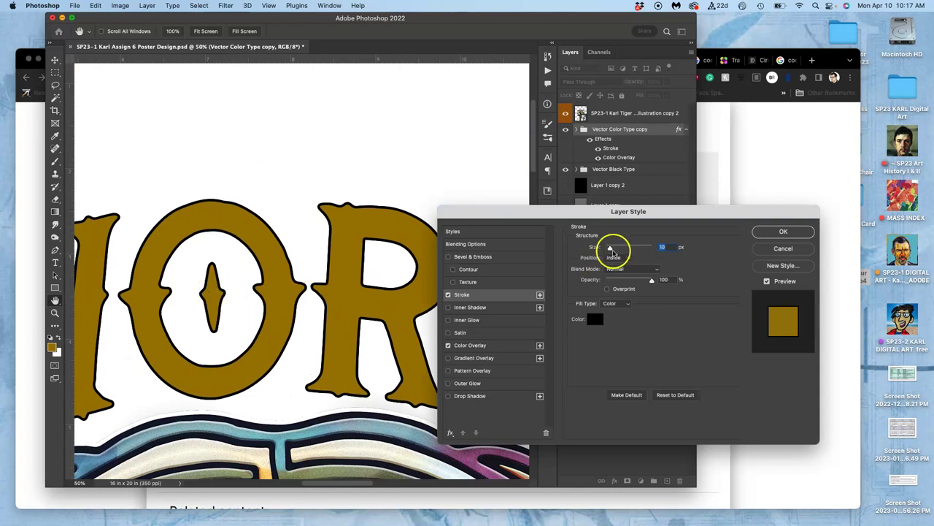
Step: Try inside-stroke sizes of 13 and 21 px before settling on 18 px
drag(611, 248, 616, 250)
scroll(295, 275, down, 5)
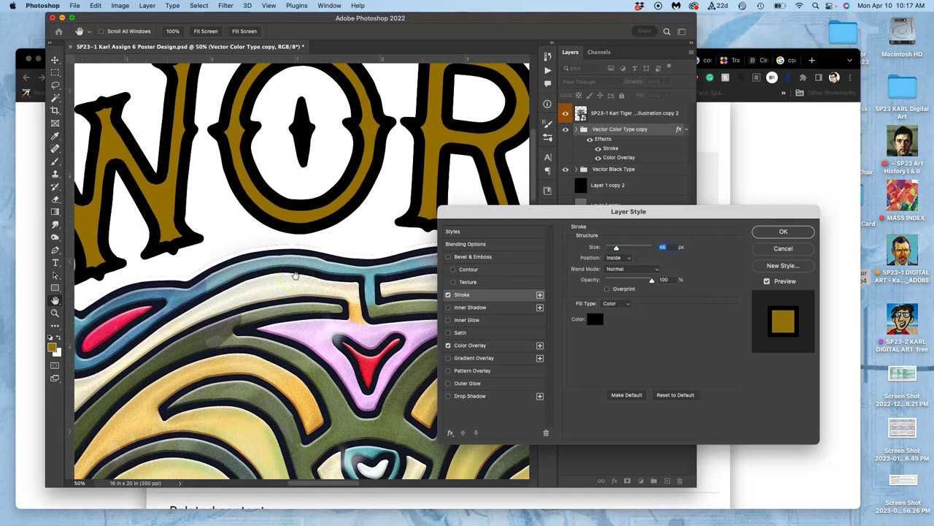
key(super+minus)
key(super+minus)
scroll(295, 275, down, 4)
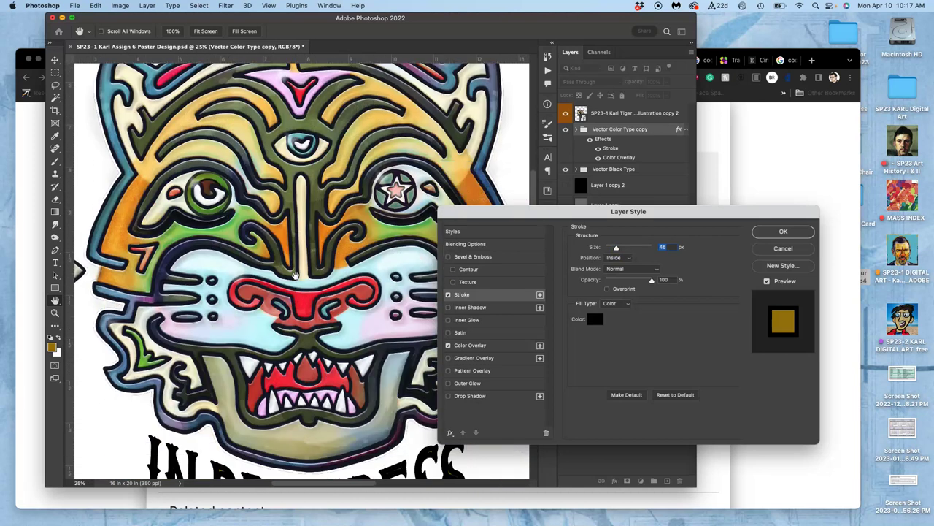
scroll(295, 276, down, 4)
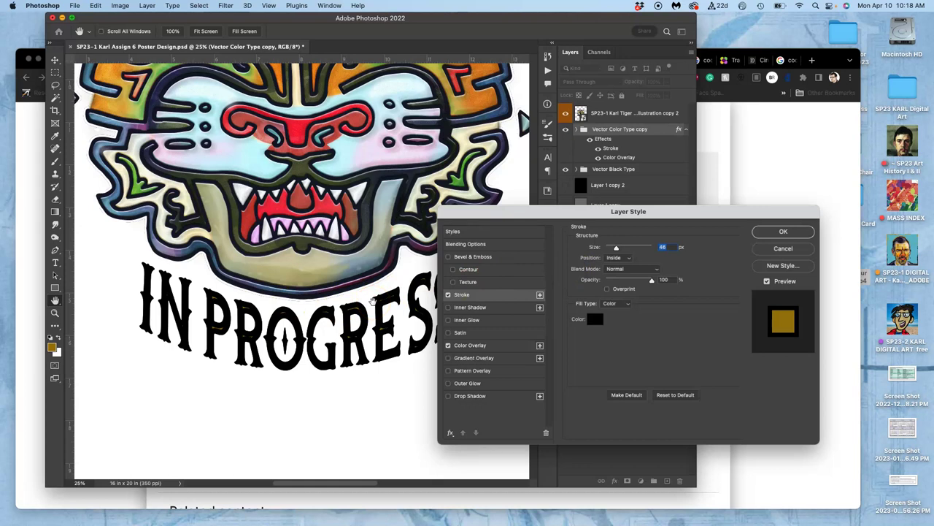
drag(617, 248, 613, 250)
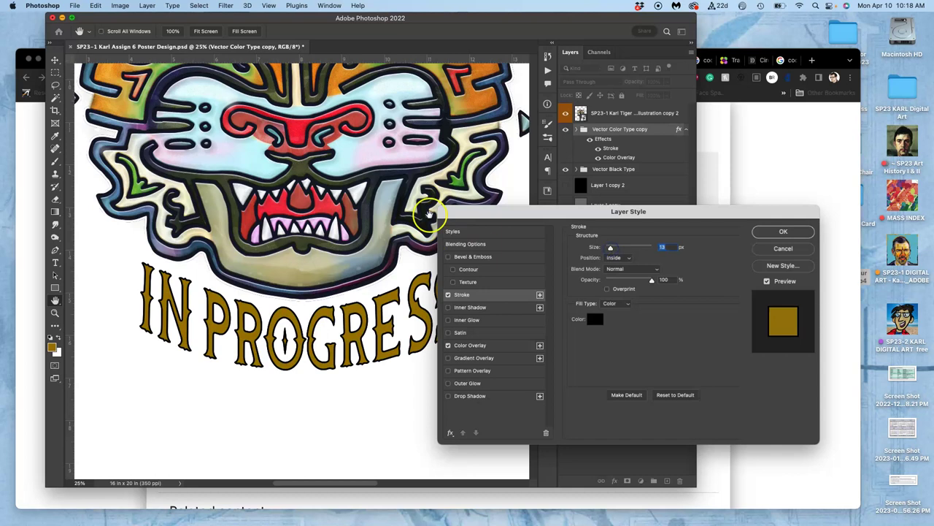
scroll(429, 214, up, 6)
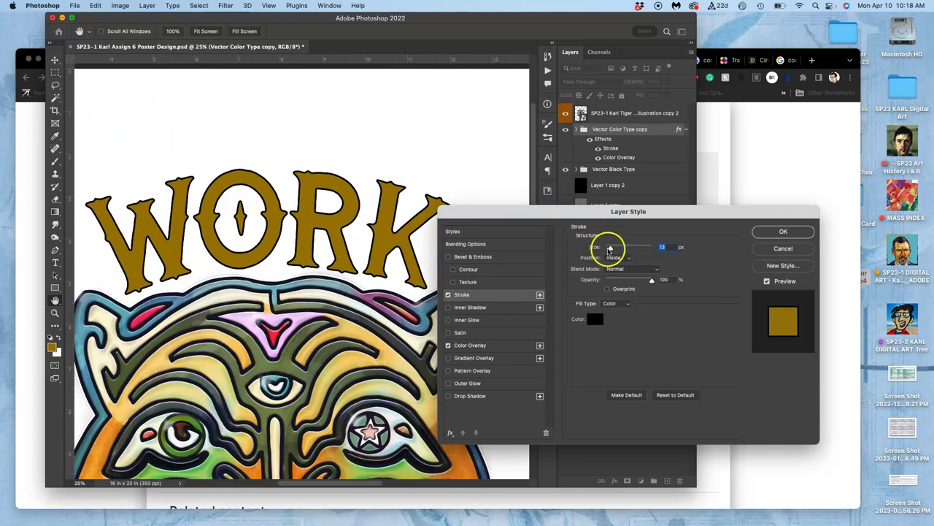
drag(611, 250, 611, 250)
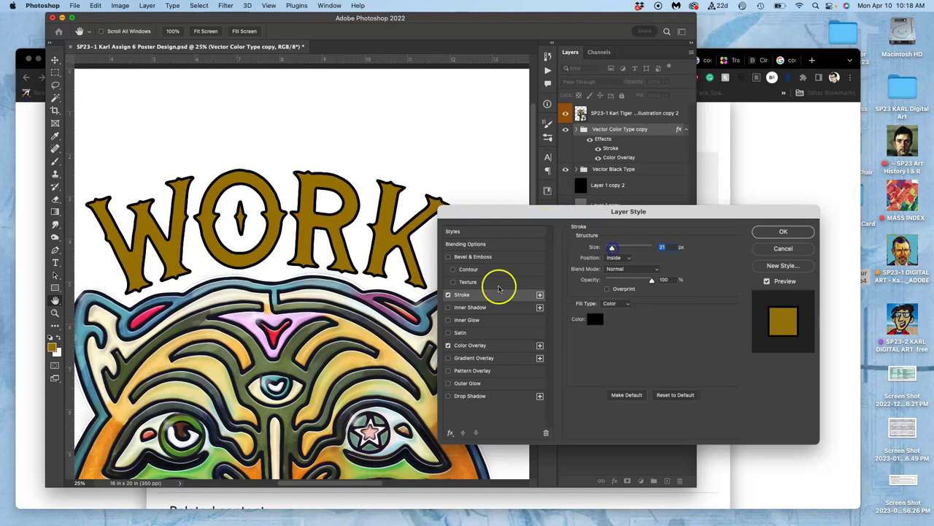
scroll(409, 303, down, 8)
scroll(378, 308, up, 1)
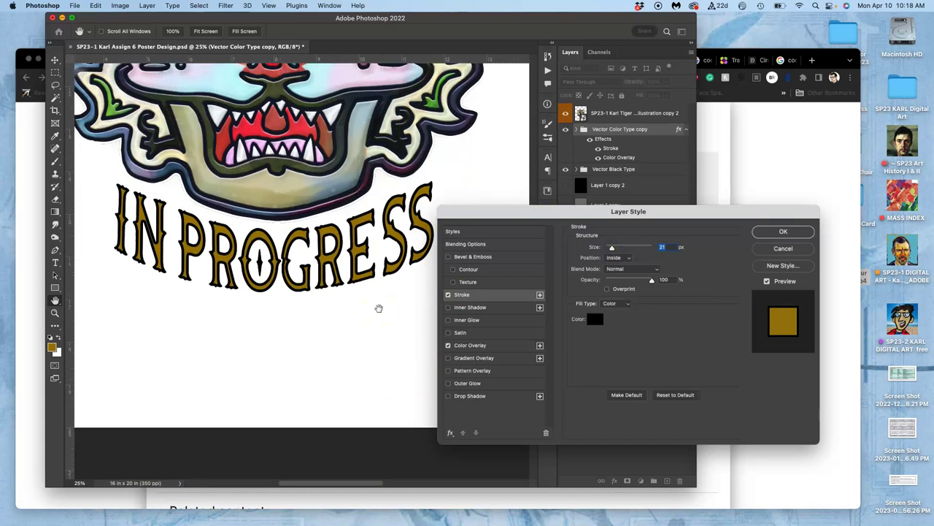
drag(611, 249, 610, 249)
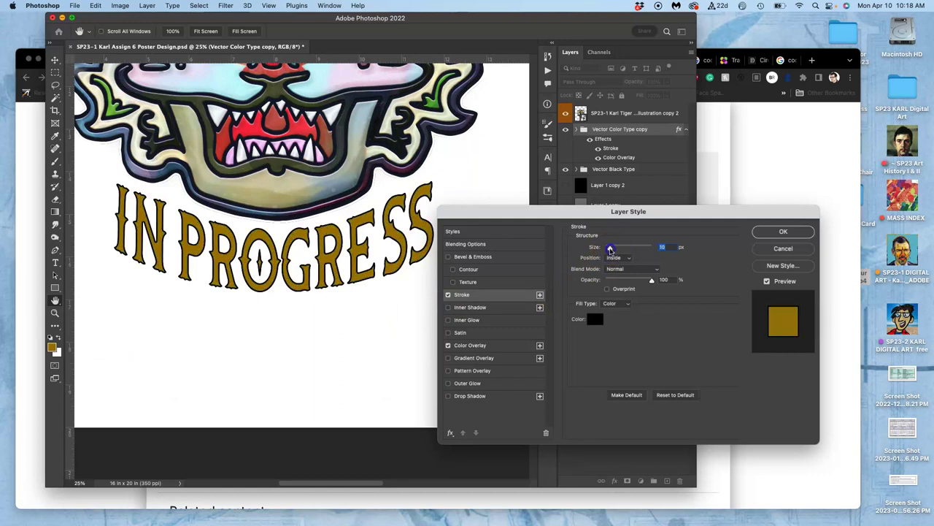
Step: Apply the group's stroke, expand the group and fit the whole poster in the window
click(797, 232)
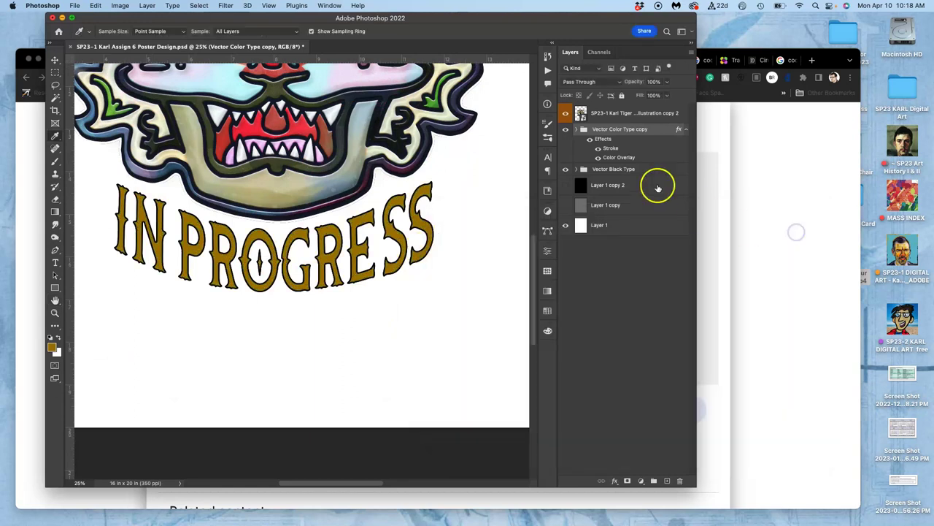
click(577, 129)
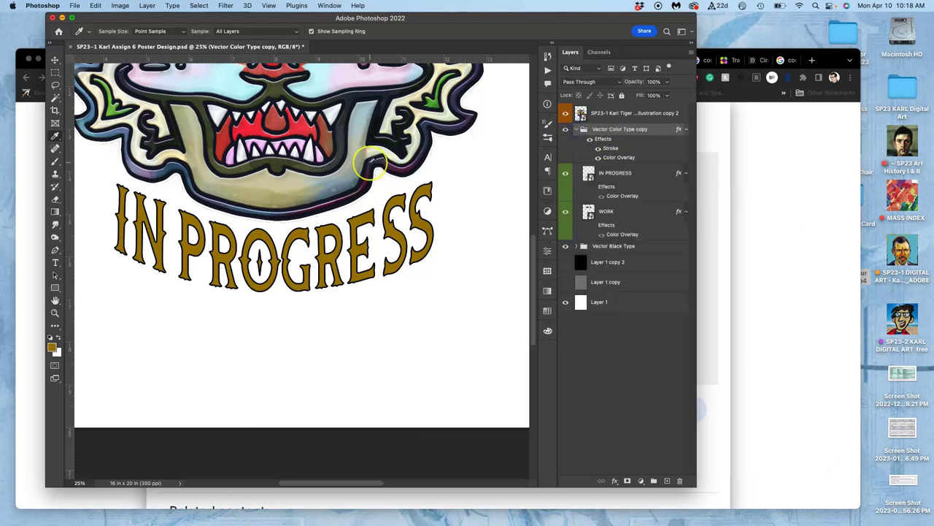
key(super+0)
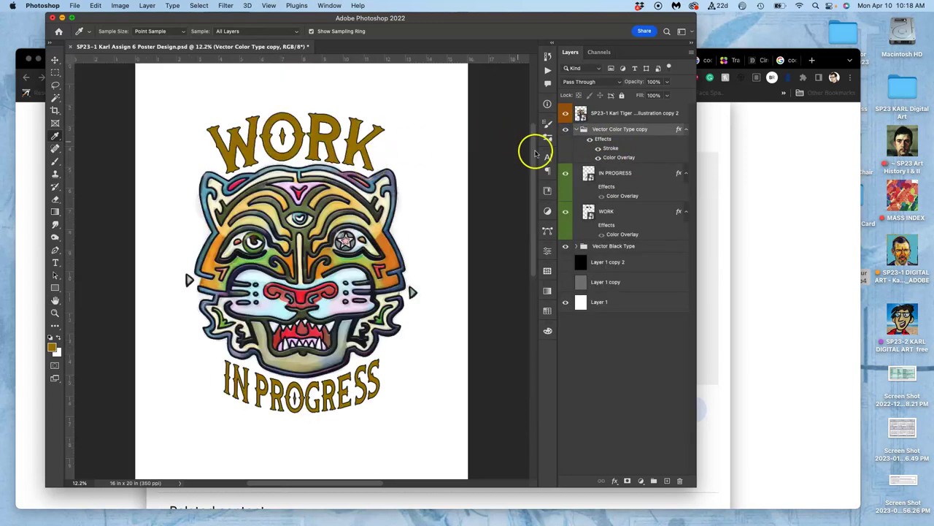
click(564, 213)
click(564, 214)
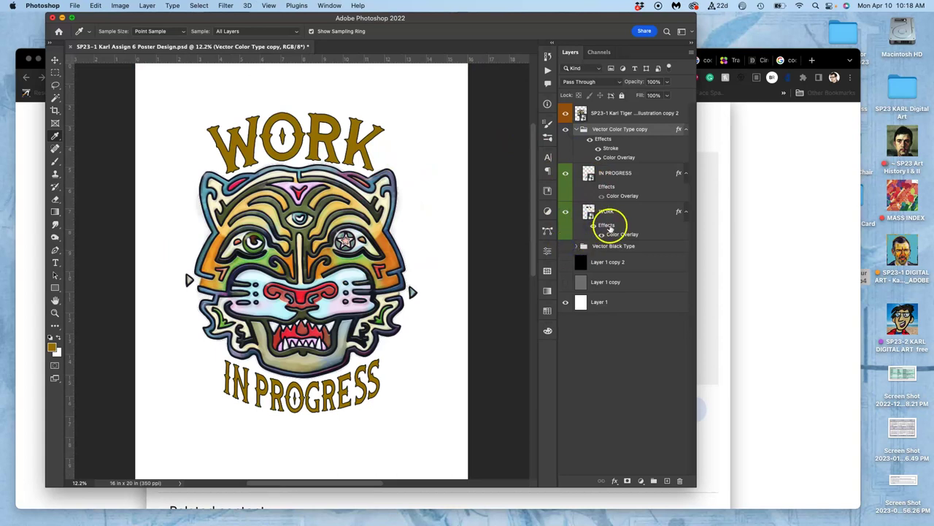
Step: Turn off WORK's red Color Overlay and give it a 1 px Stroke after testing thicker widths
double_click(608, 226)
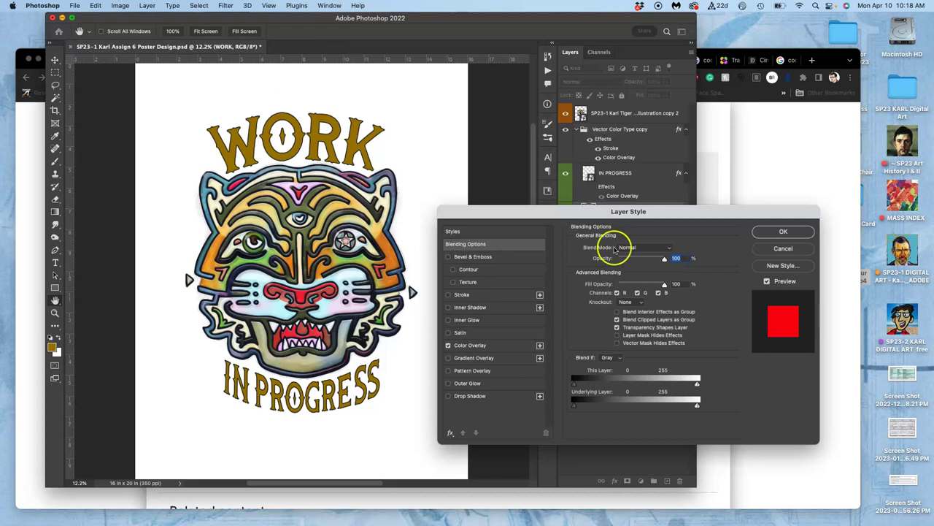
click(446, 347)
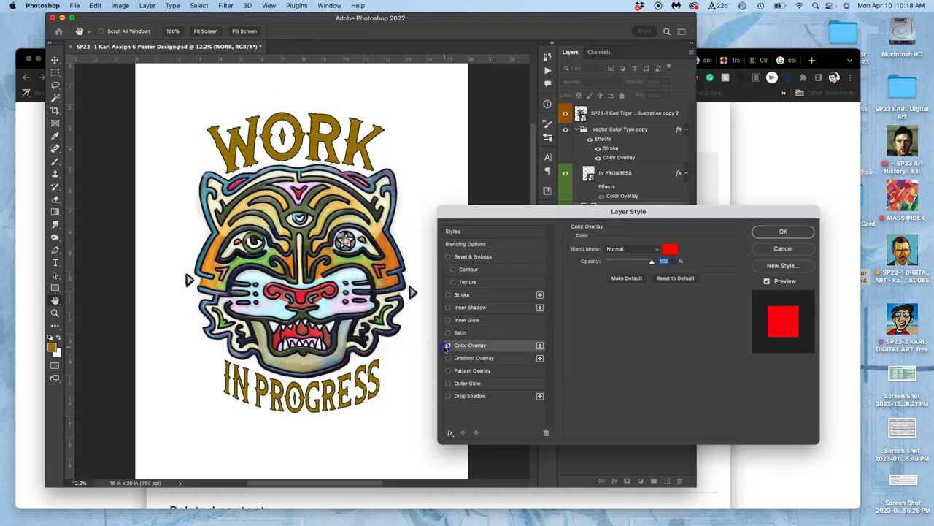
click(448, 346)
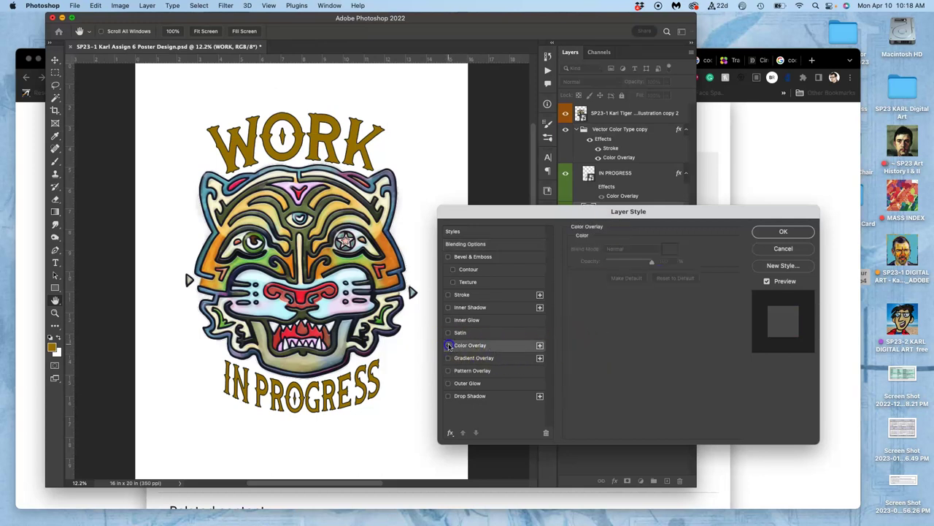
click(466, 295)
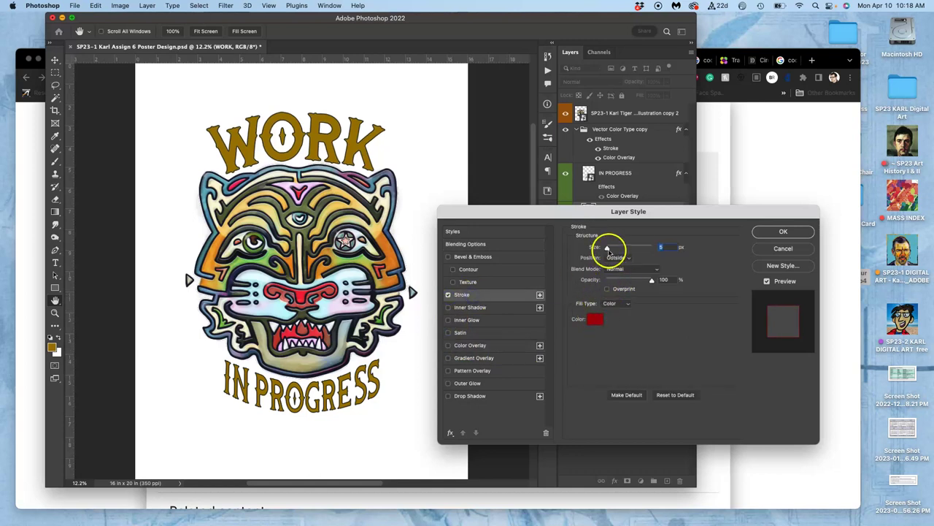
drag(608, 249, 611, 250)
key(super+equal)
key(super+equal)
key(super+equal)
key(super+equal)
scroll(307, 151, up, 5)
scroll(306, 151, up, 3)
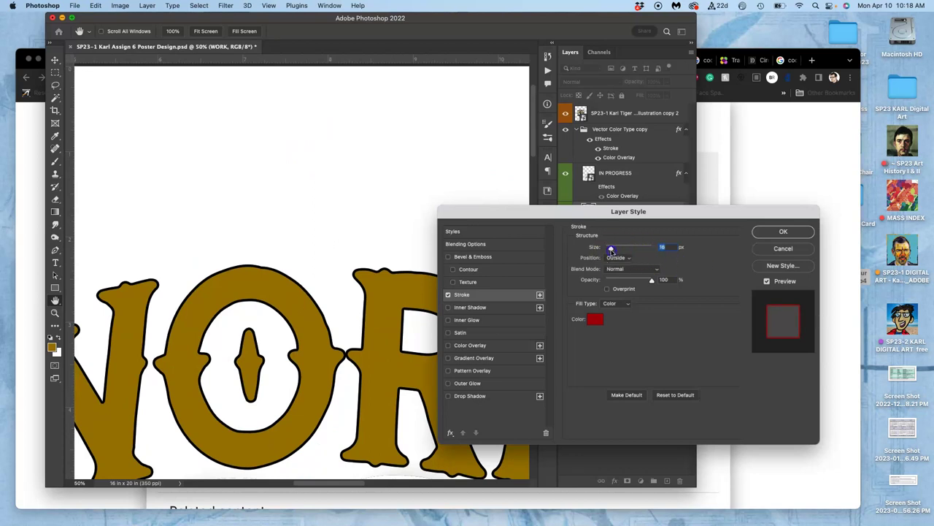
mouse_move(611, 250)
mouse_down()
mouse_move(629, 248)
mouse_move(600, 248)
mouse_up()
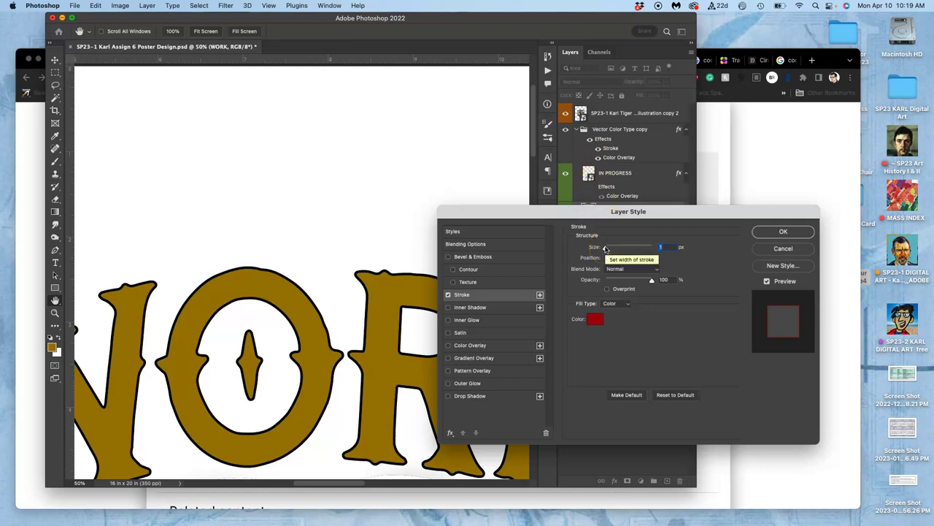
drag(604, 249, 620, 249)
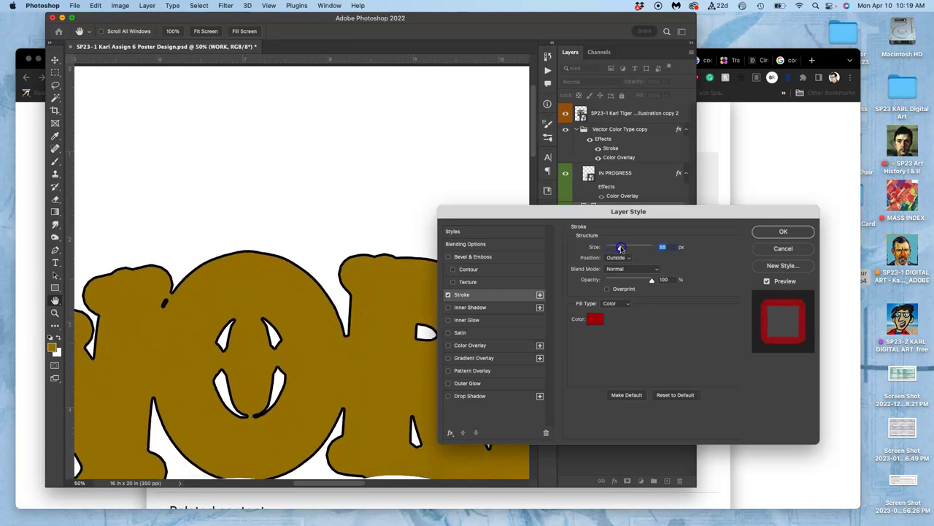
drag(620, 249, 572, 249)
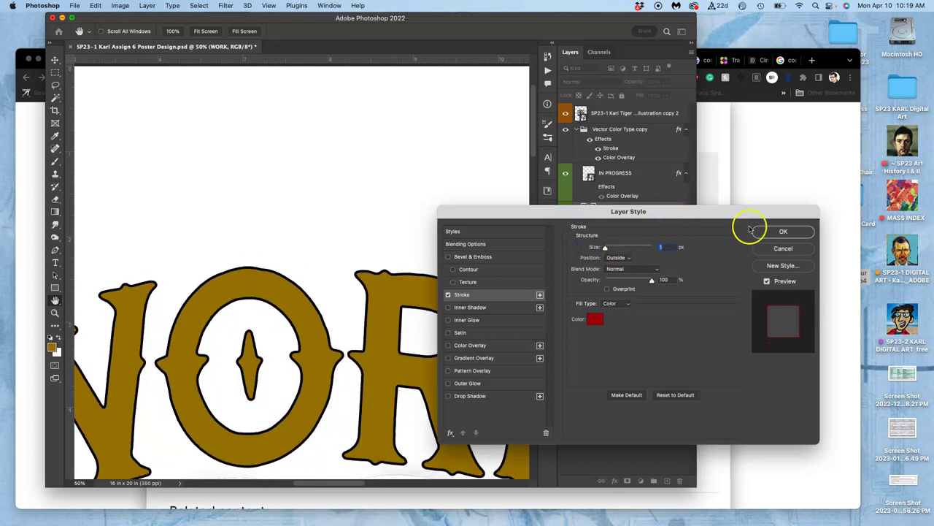
Step: Colour WORK's outline ochre, apply it, and hide the group's ochre colour overlay
click(596, 320)
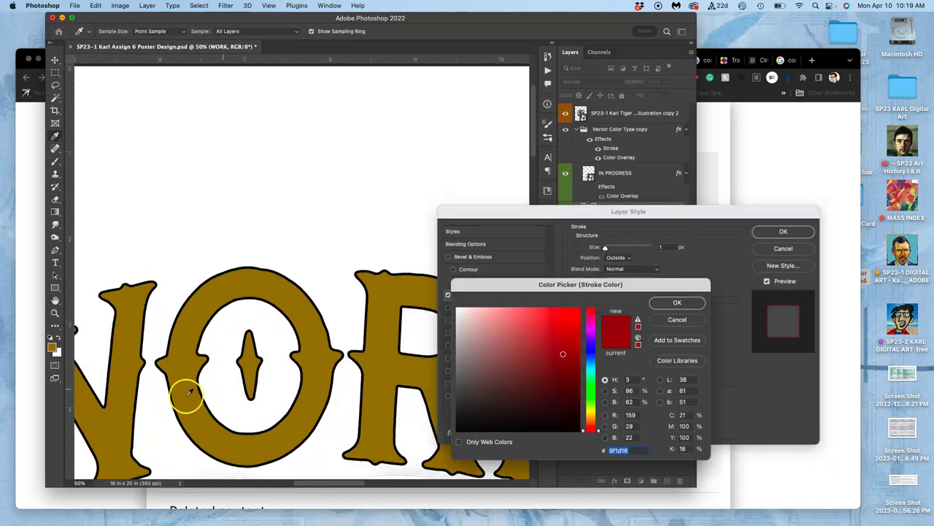
click(55, 349)
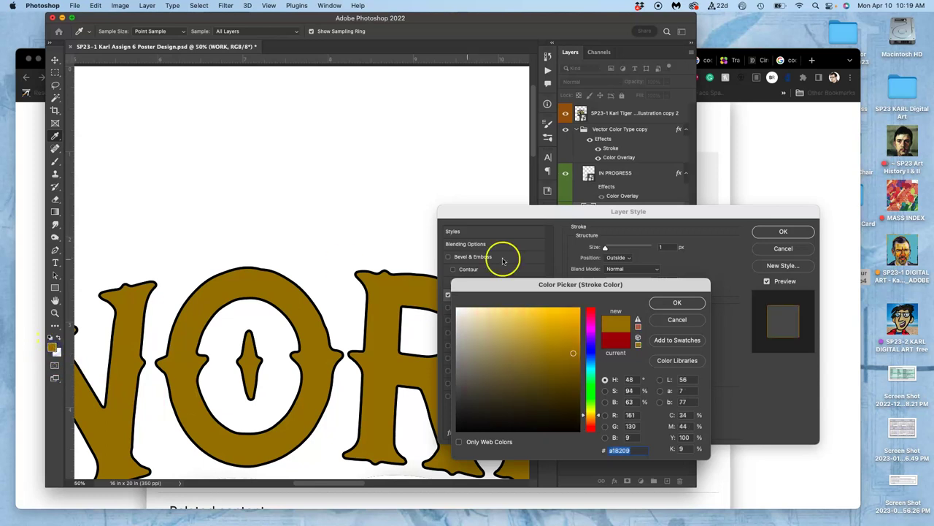
click(676, 303)
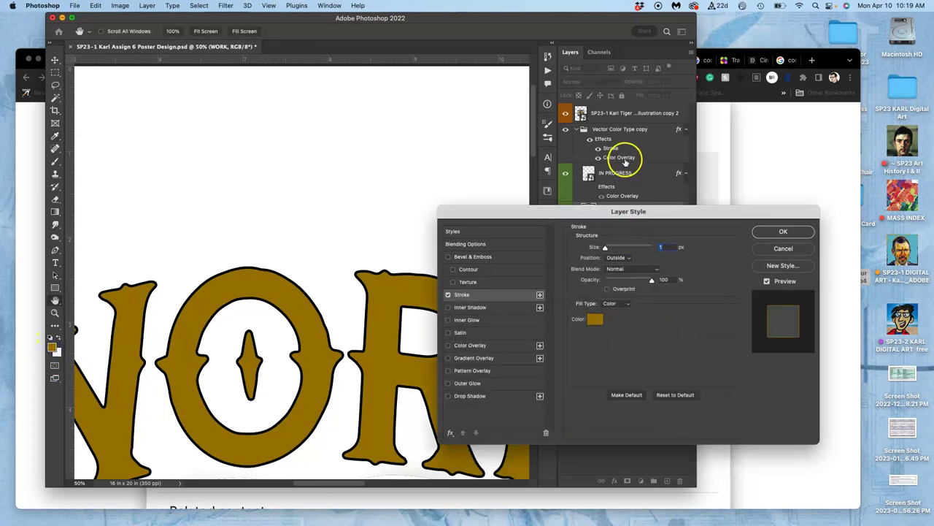
click(767, 232)
click(598, 157)
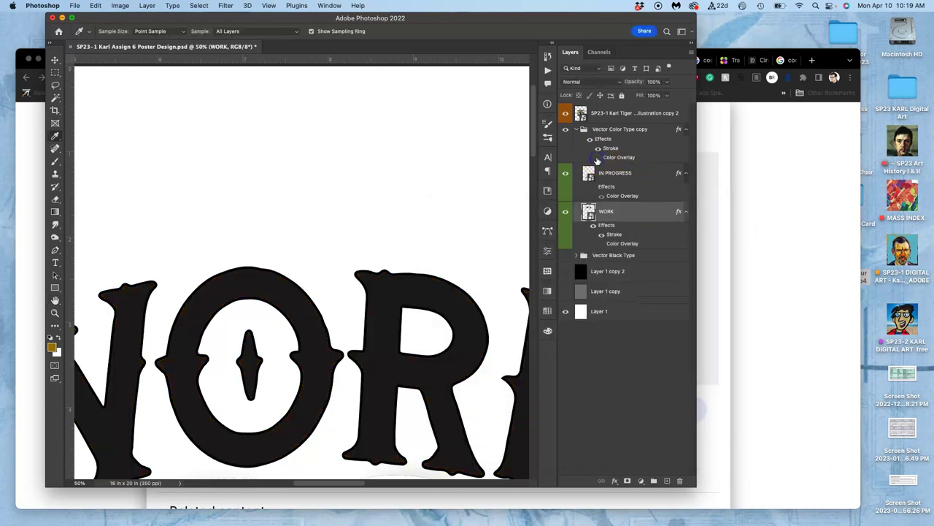
mouse_move(606, 193)
mouse_down()
mouse_move(607, 233)
mouse_move(613, 201)
mouse_up()
double_click(613, 197)
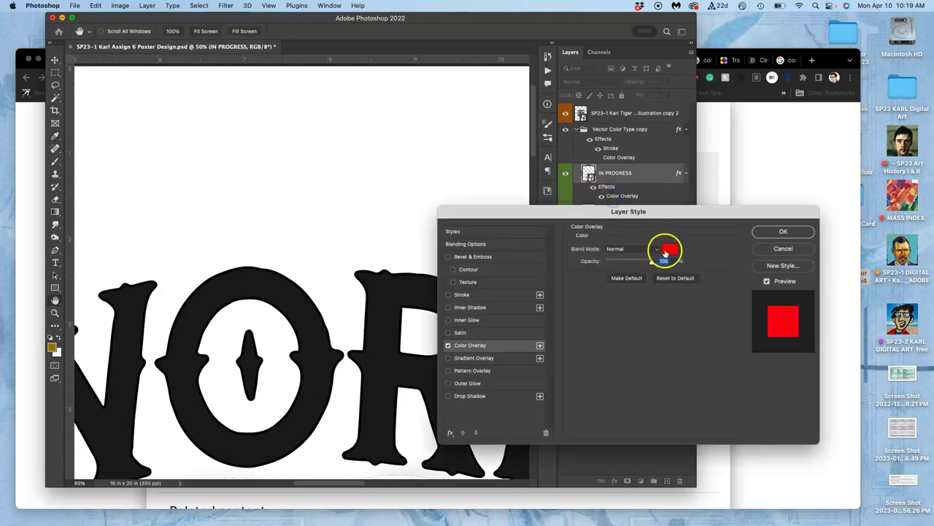
click(669, 250)
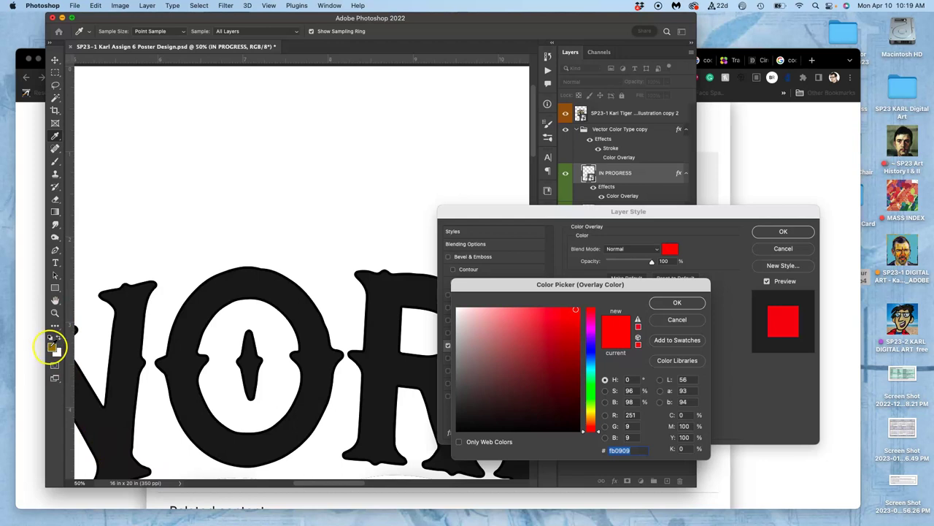
click(51, 347)
click(764, 236)
click(686, 303)
click(780, 232)
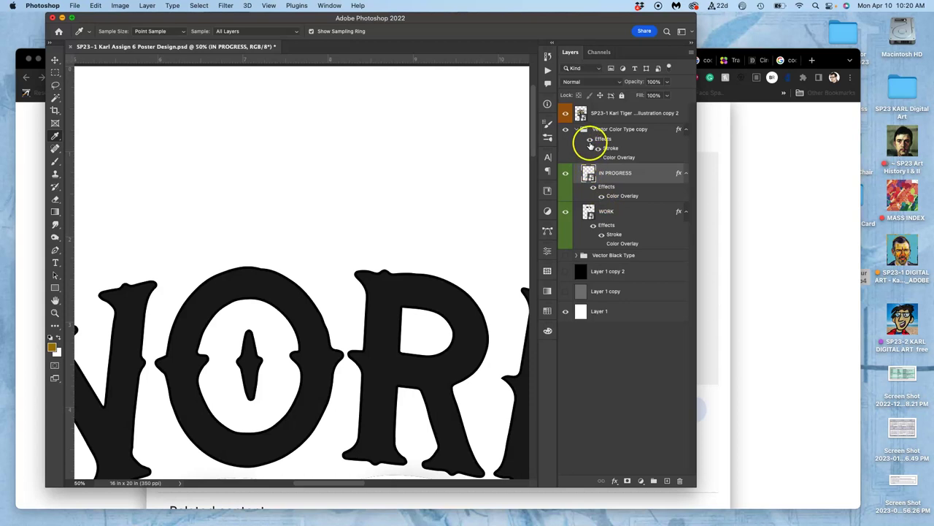
click(597, 149)
click(598, 157)
click(599, 157)
double_click(606, 158)
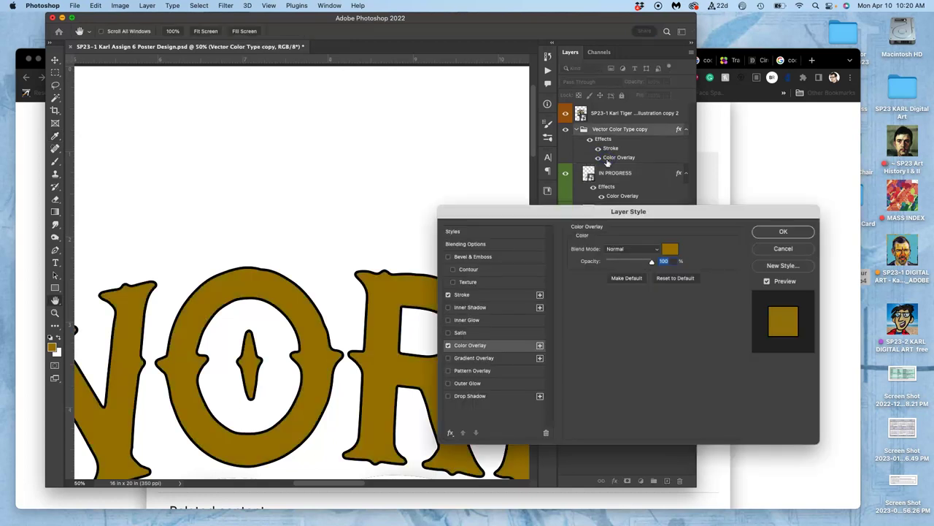
drag(651, 261, 594, 263)
click(779, 232)
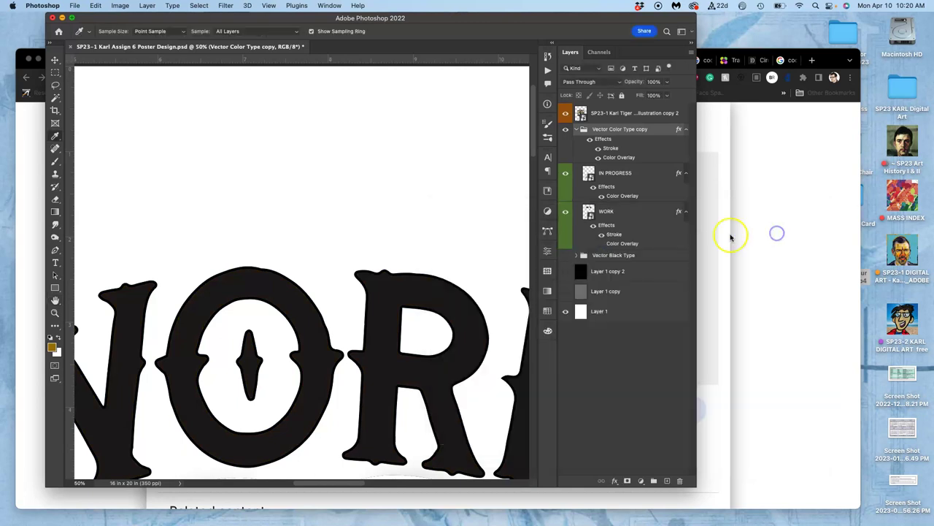
double_click(619, 196)
drag(652, 261, 651, 263)
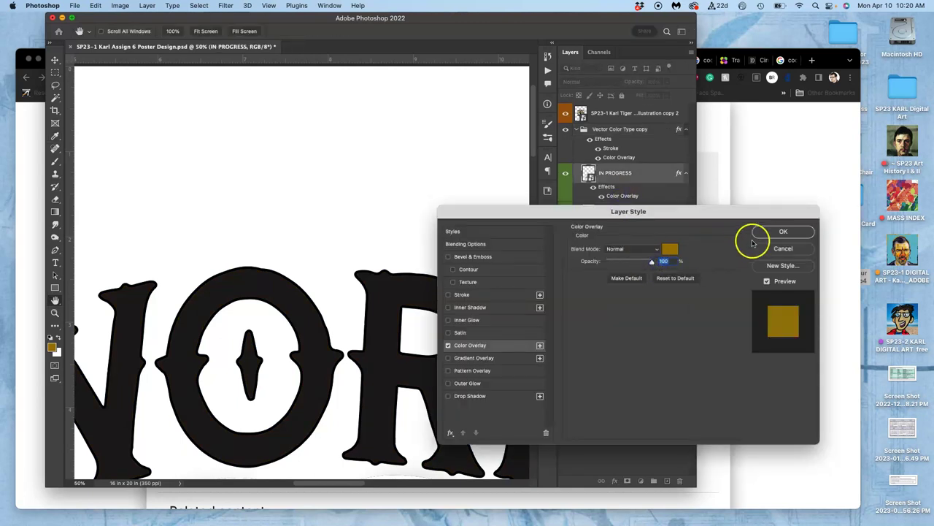
click(781, 232)
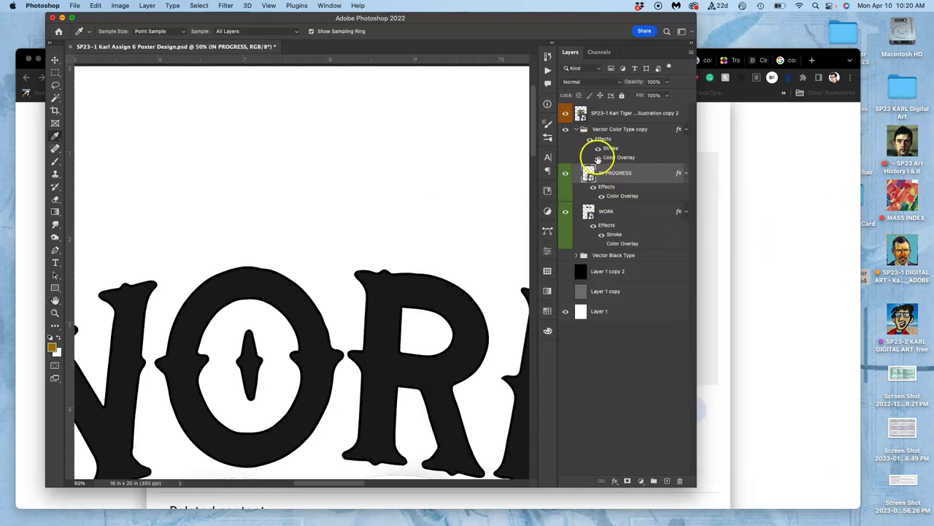
click(590, 146)
mouse_move(593, 157)
mouse_down()
mouse_move(591, 188)
mouse_move(593, 143)
mouse_up()
click(591, 139)
click(615, 173)
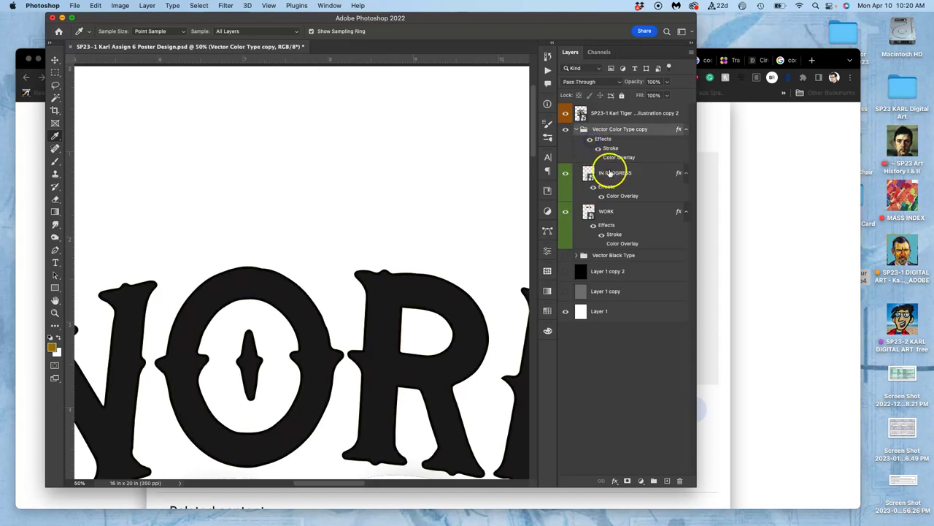
Step: Move IN PROGRESS and WORK above the Vector Color Type copy group and delete that group
shift+click(611, 214)
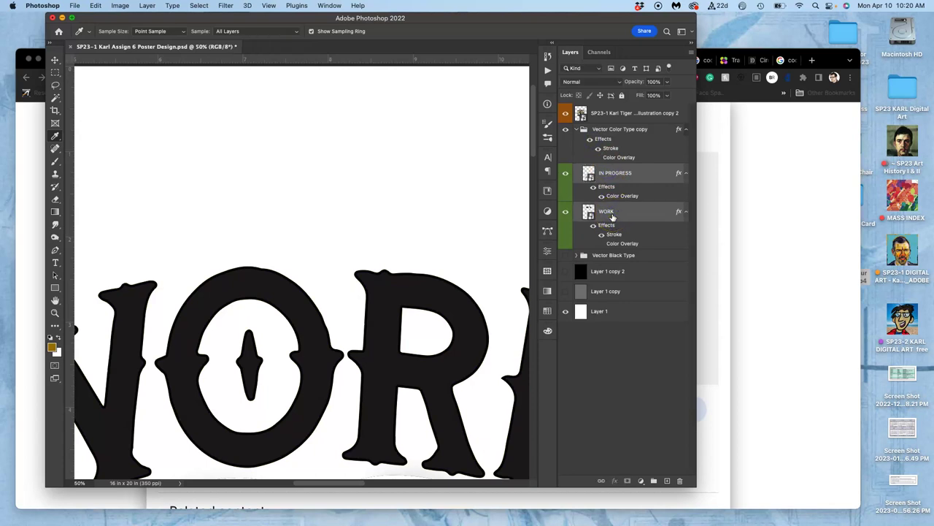
key(super+bracketright)
click(606, 217)
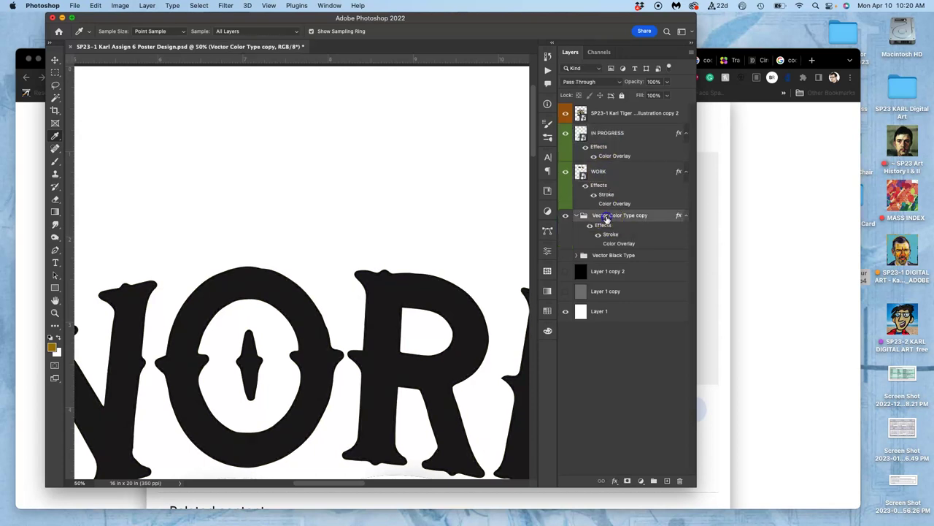
key(Delete)
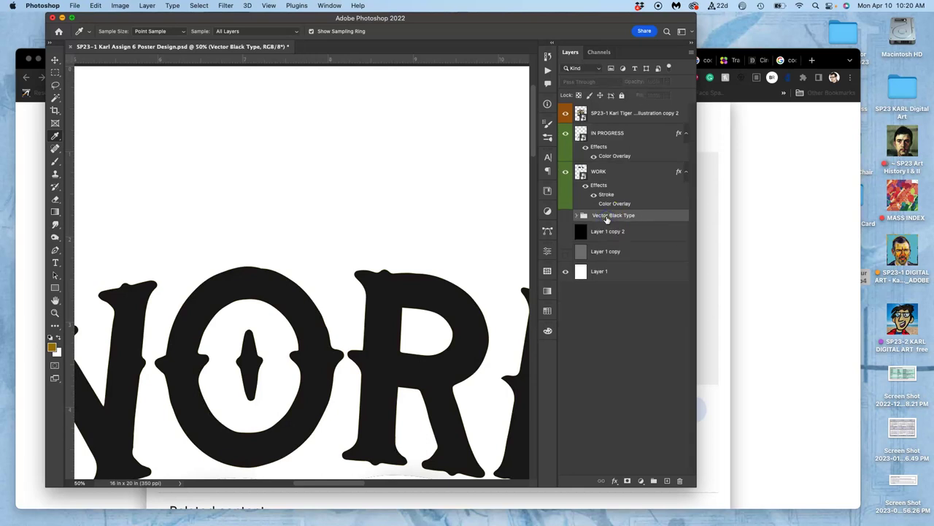
Step: Create a new Vector Color Type group and move IN PROGRESS and WORK into it
click(653, 480)
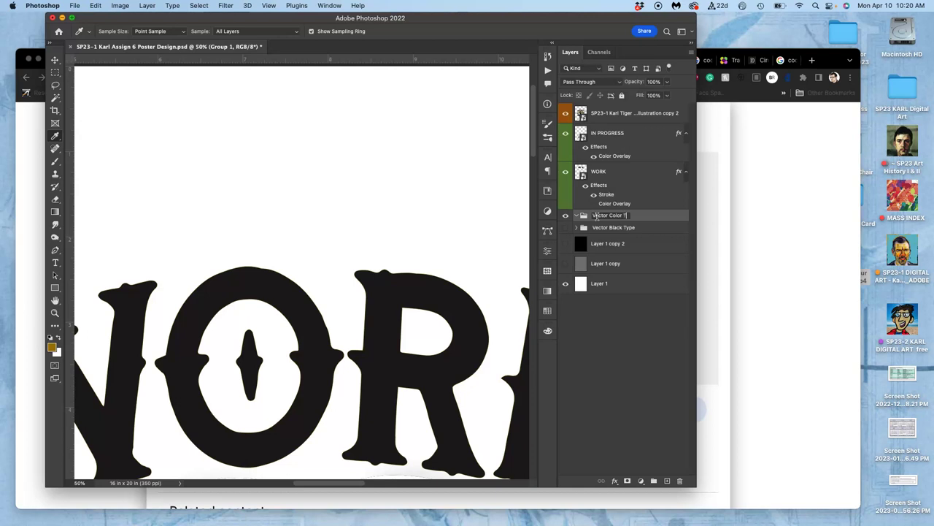
click(629, 214)
double_click(651, 211)
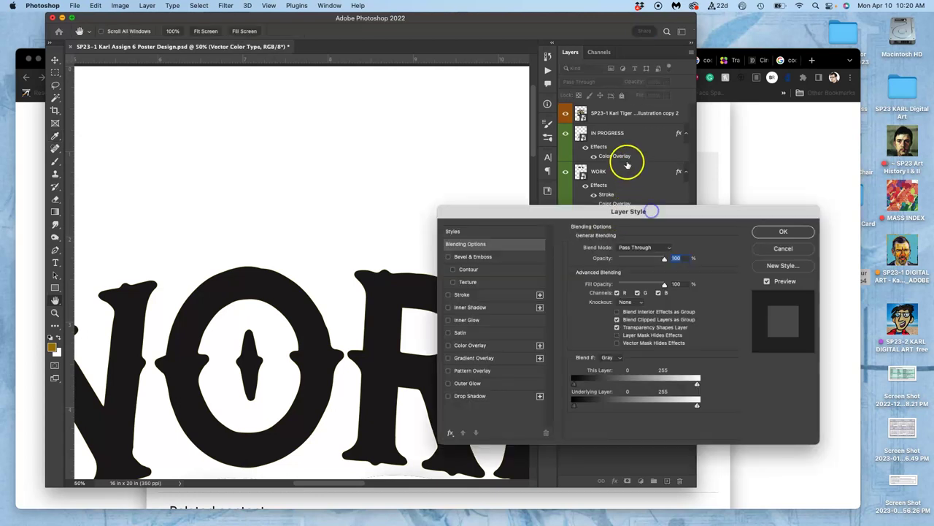
click(783, 235)
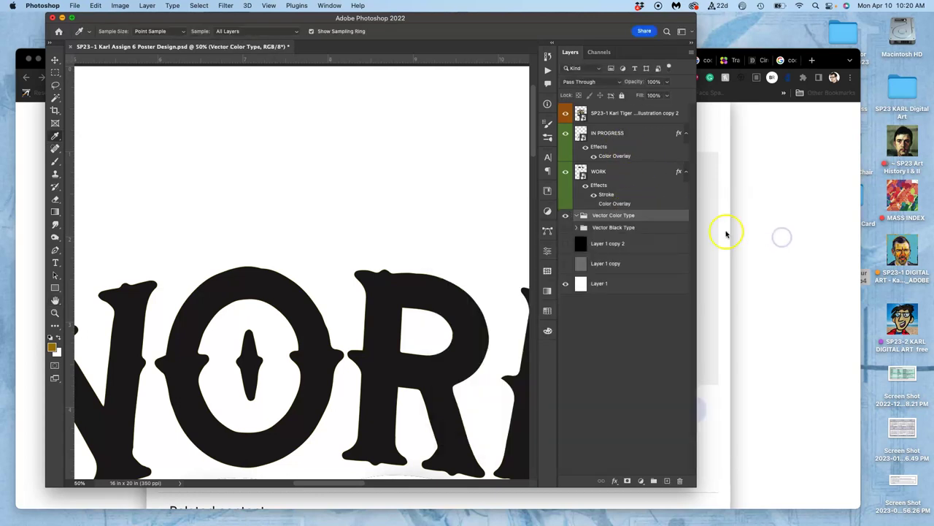
click(613, 134)
shift+click(614, 169)
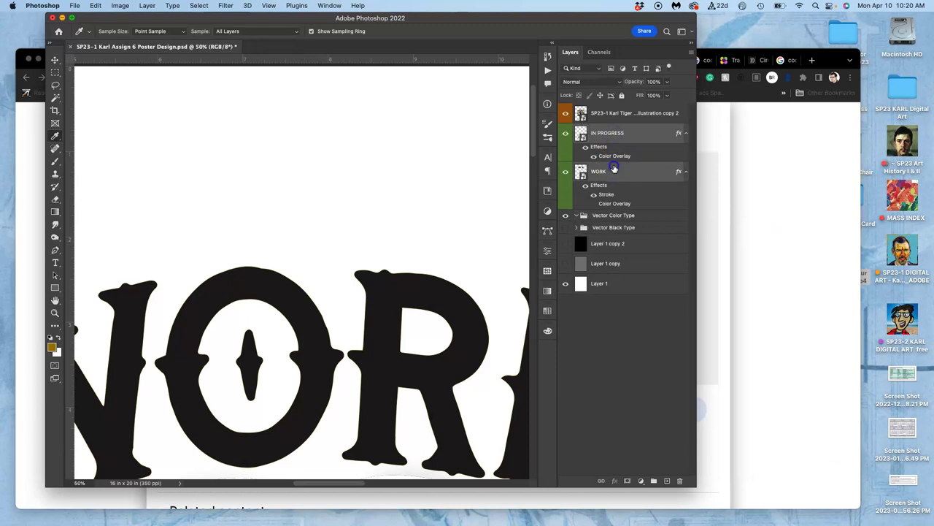
drag(611, 139, 606, 216)
Step: Move the IN PROGRESS layer below WORK in the type group
click(606, 161)
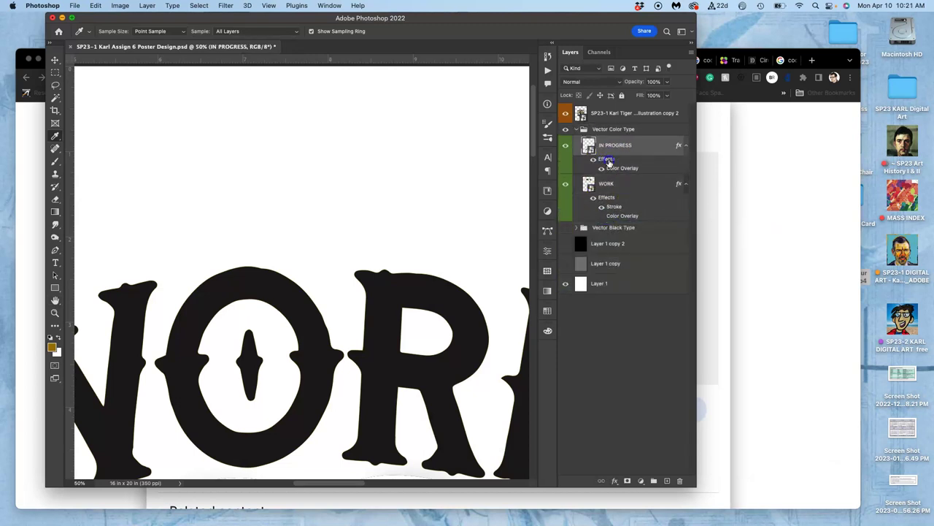
double_click(613, 168)
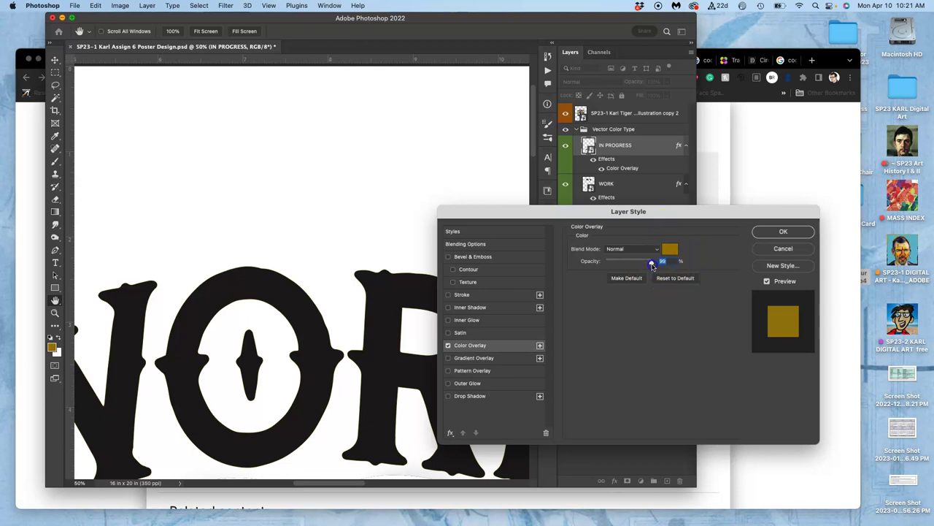
click(778, 231)
scroll(292, 288, up, 5)
scroll(343, 292, down, 2)
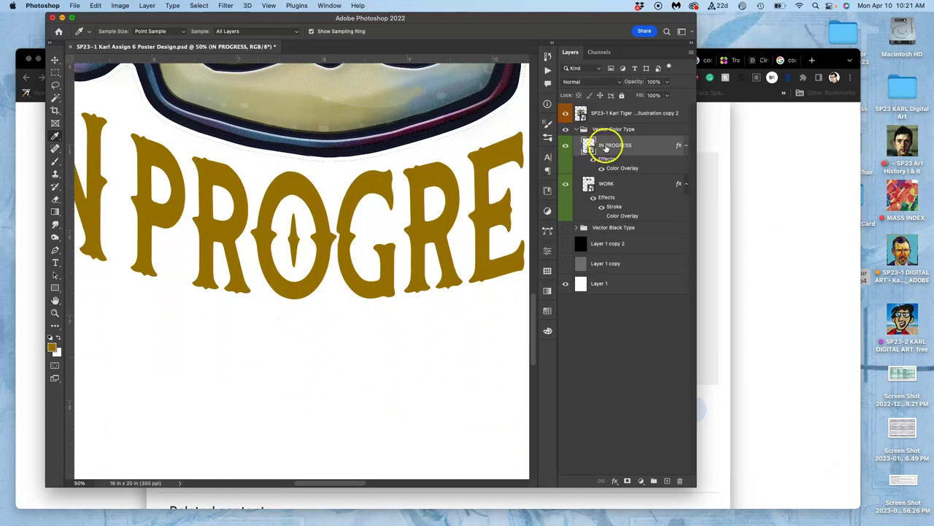
drag(604, 146, 605, 209)
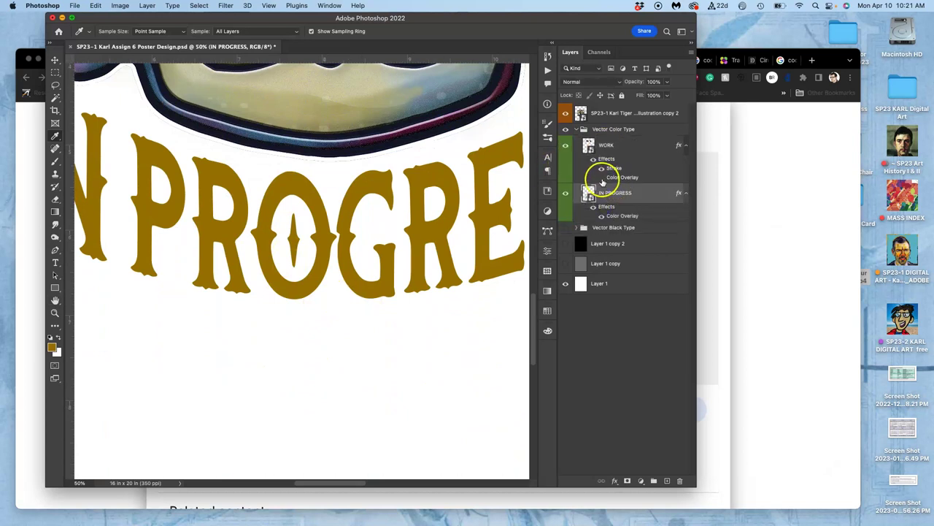
Step: Change WORK's Color Overlay to the ochre foreground colour a18209
scroll(387, 186, up, 10)
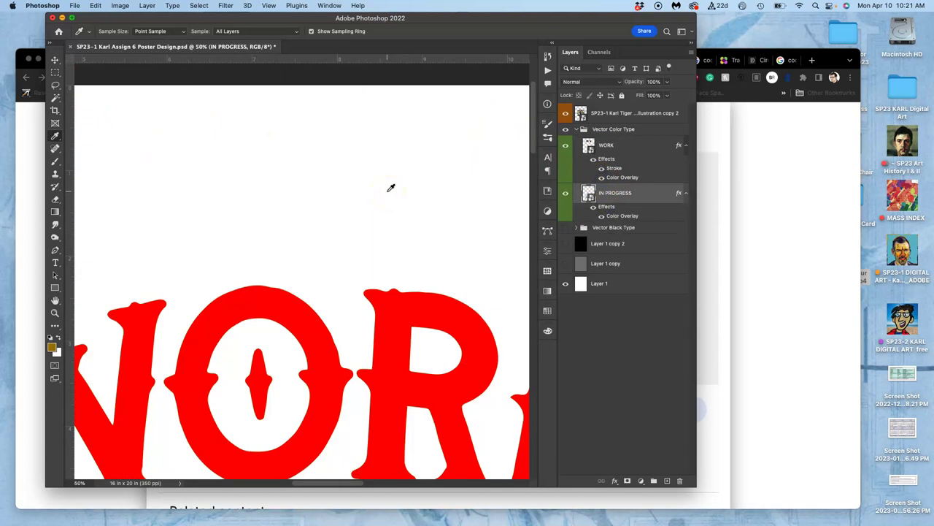
double_click(622, 177)
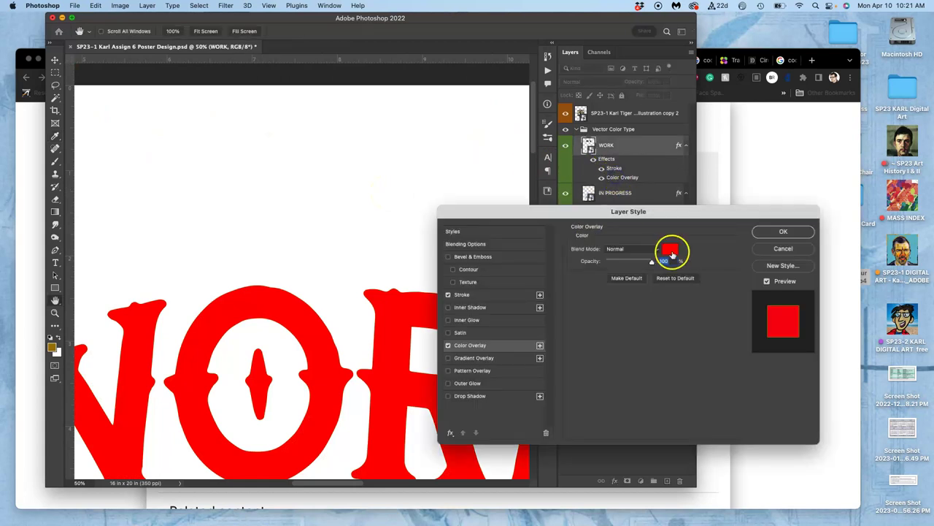
click(671, 251)
click(53, 348)
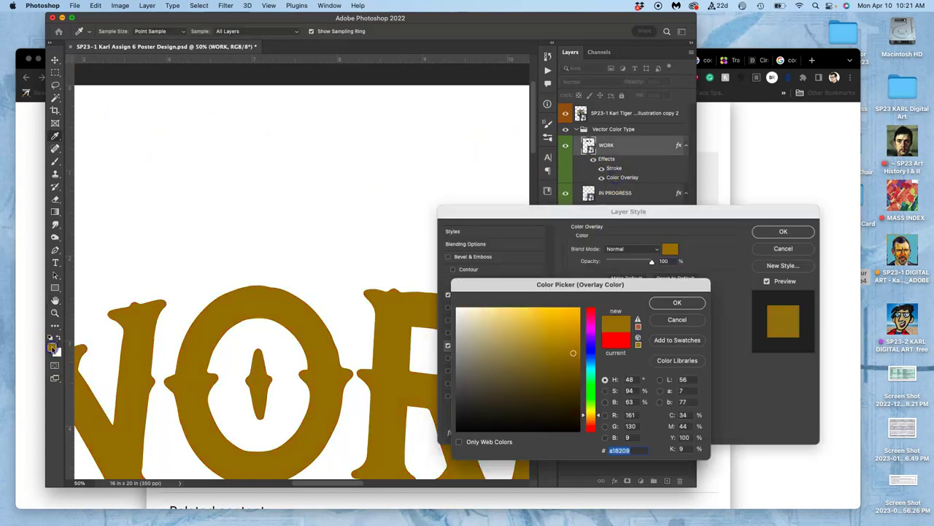
click(677, 302)
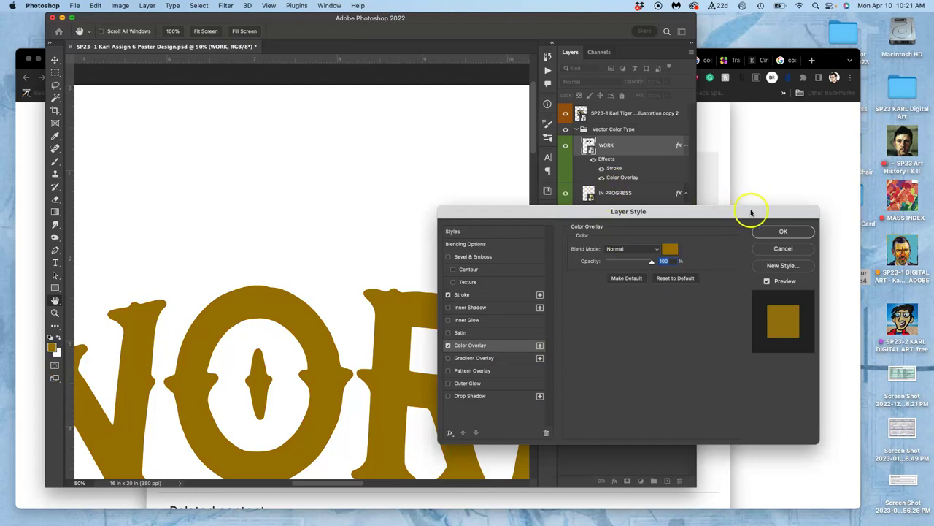
click(775, 231)
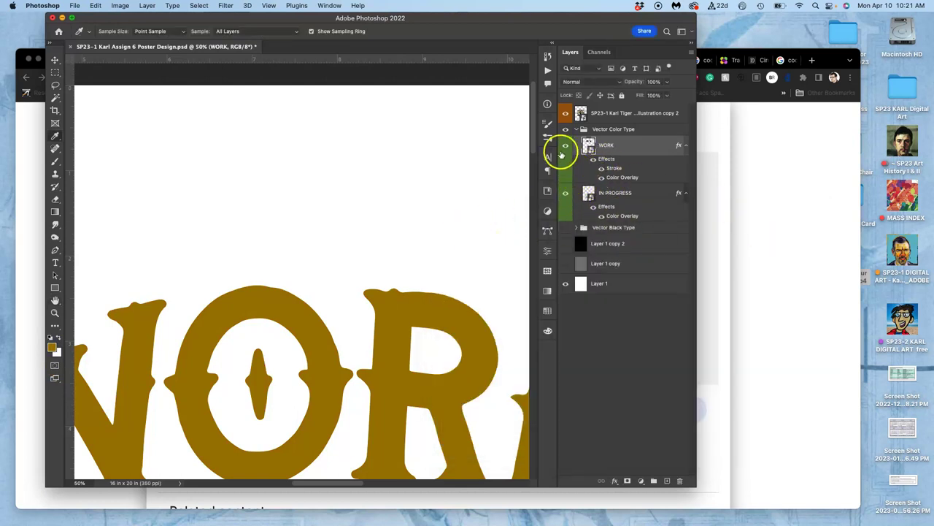
Step: Set the WORK layer's stroke colour to black
scroll(450, 214, down, 5)
double_click(614, 167)
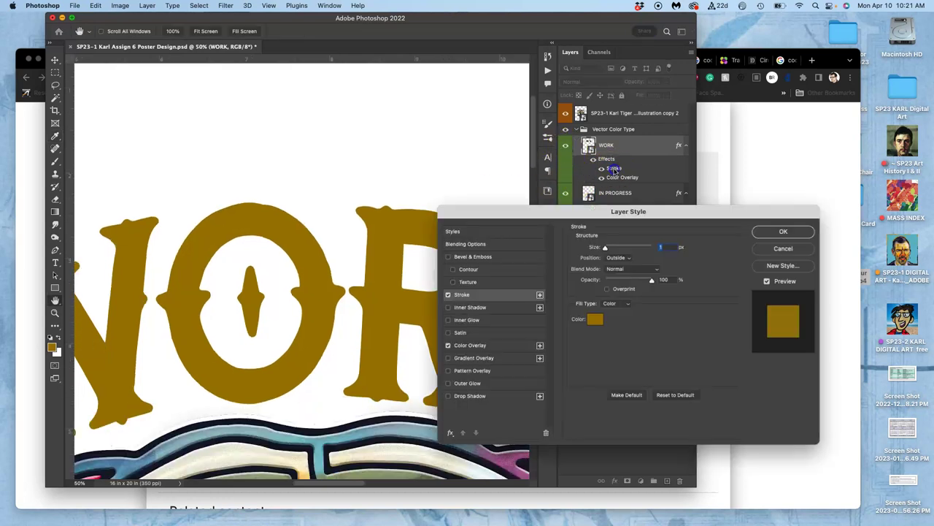
click(594, 318)
drag(503, 399, 452, 433)
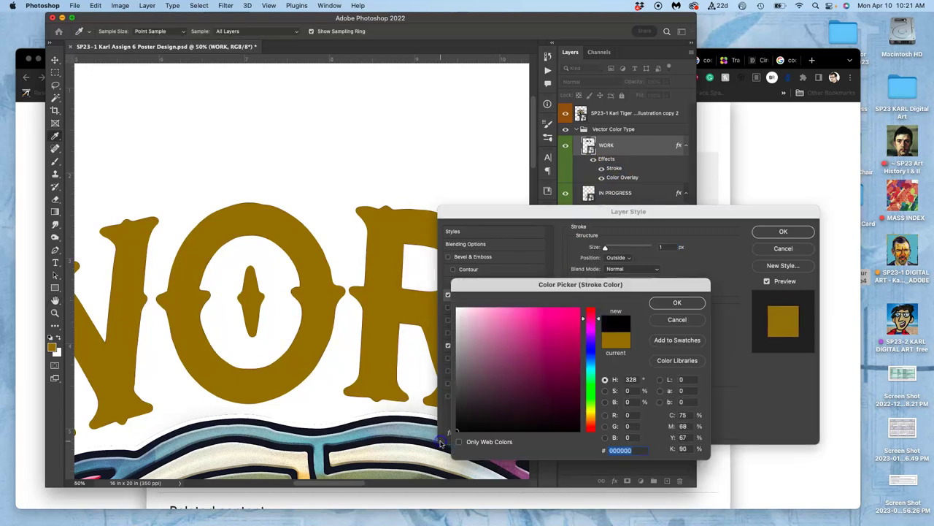
click(676, 302)
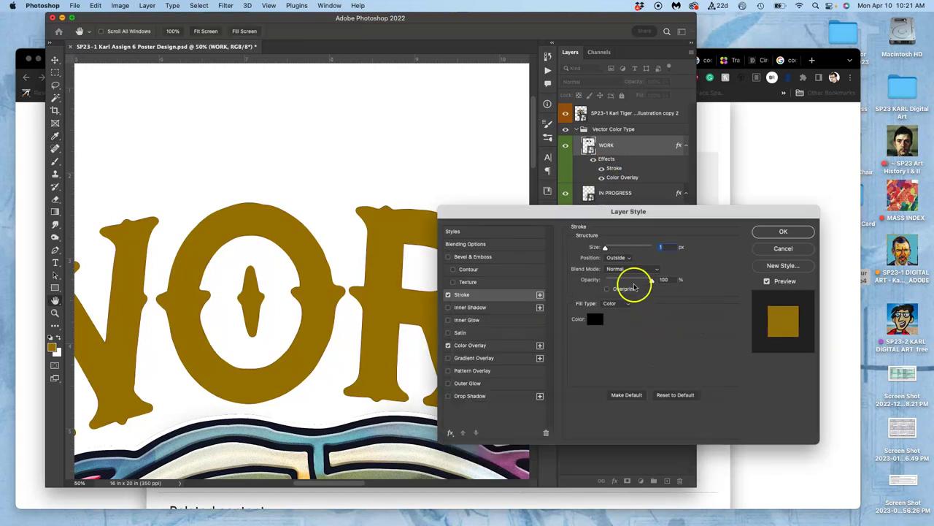
Step: Make the WORK stroke 24 px with position Inside and apply it
drag(607, 249, 611, 250)
click(618, 260)
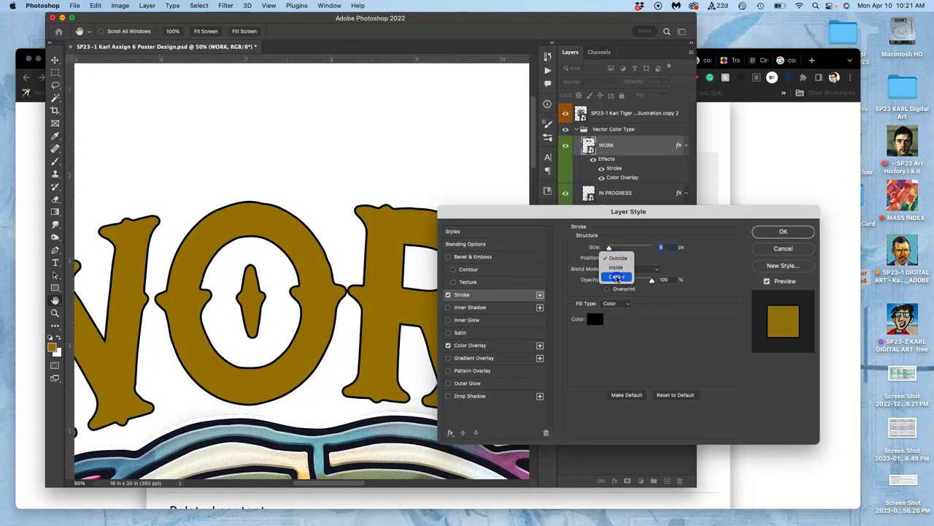
click(617, 278)
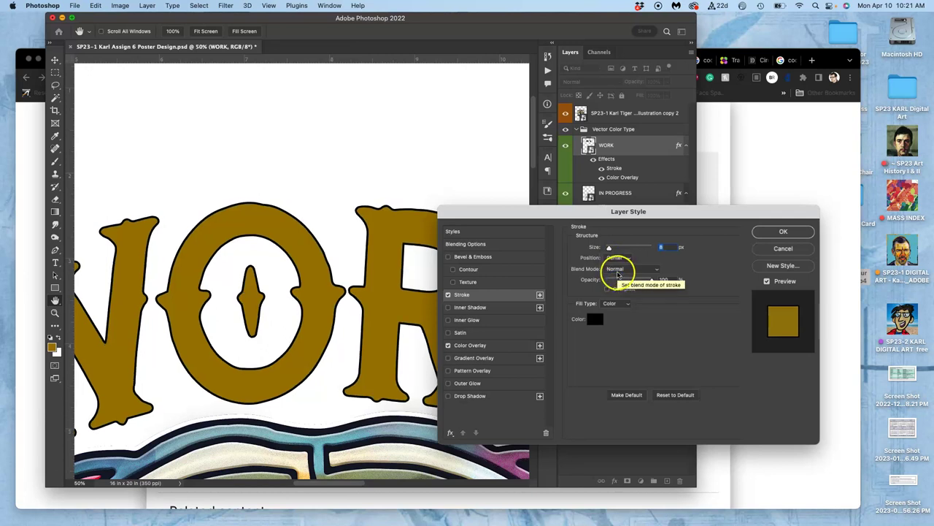
click(617, 257)
click(618, 250)
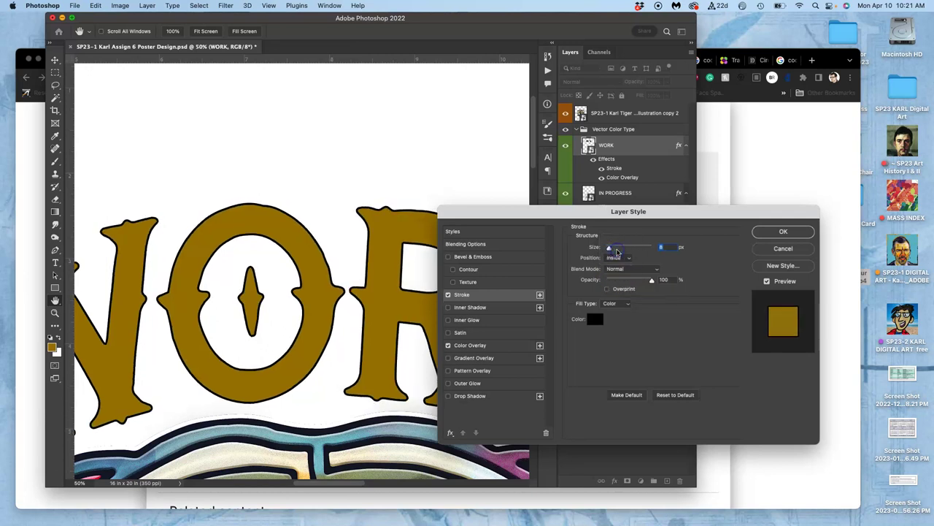
drag(610, 249, 612, 249)
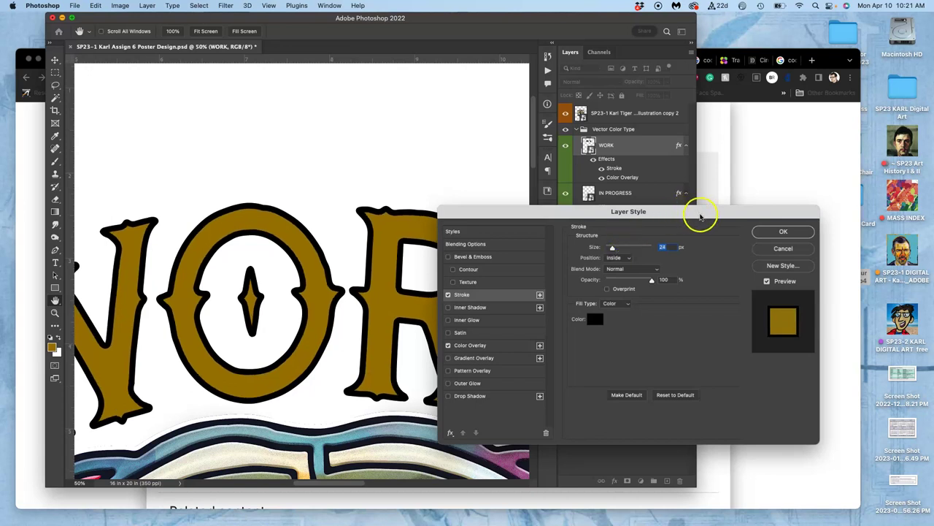
click(779, 229)
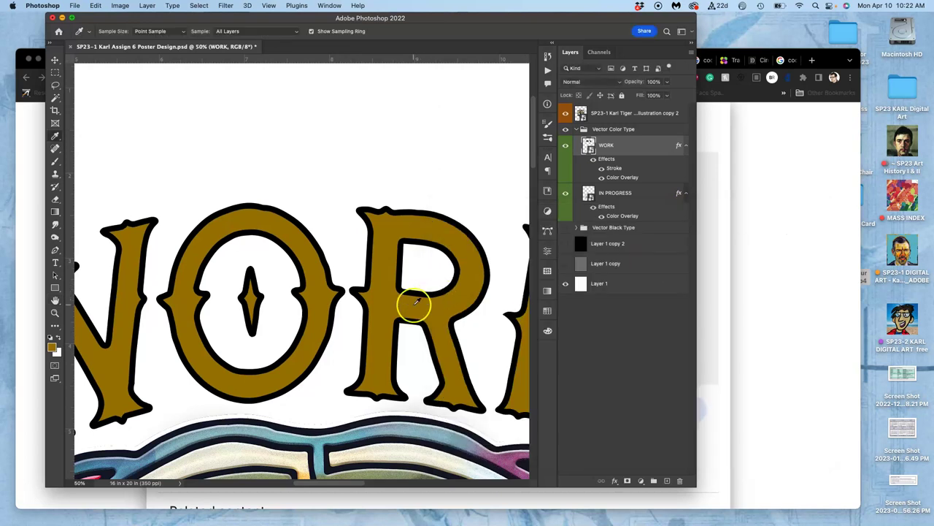
scroll(414, 303, down, 10)
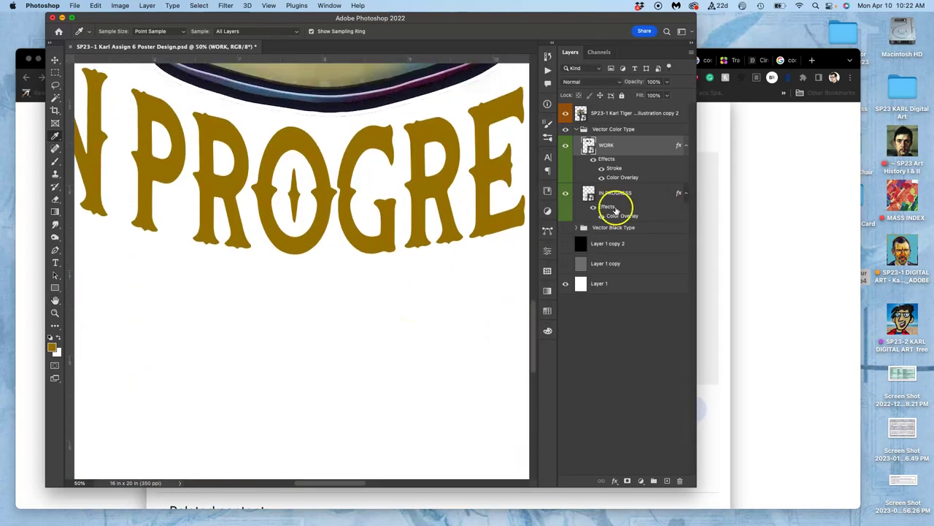
Step: Give the IN PROGRESS layer a 13 px black stroke positioned Inside
double_click(618, 208)
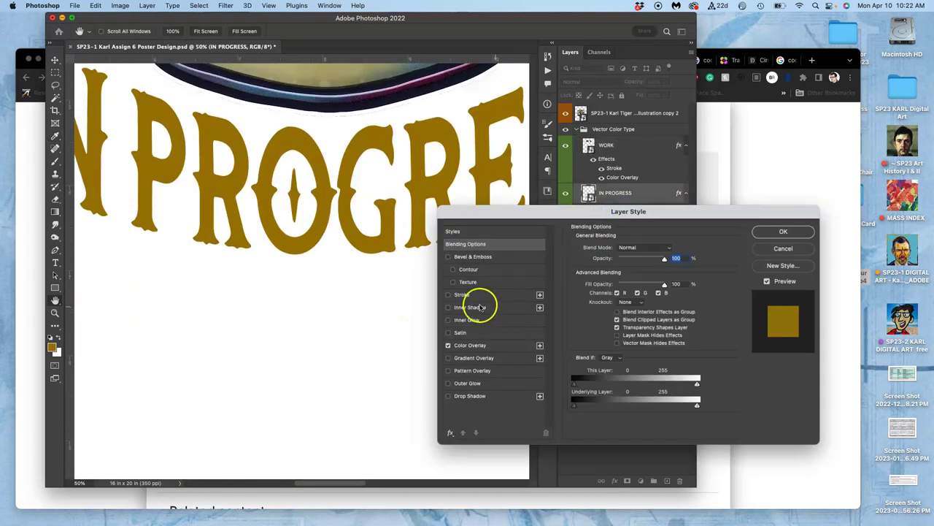
click(458, 294)
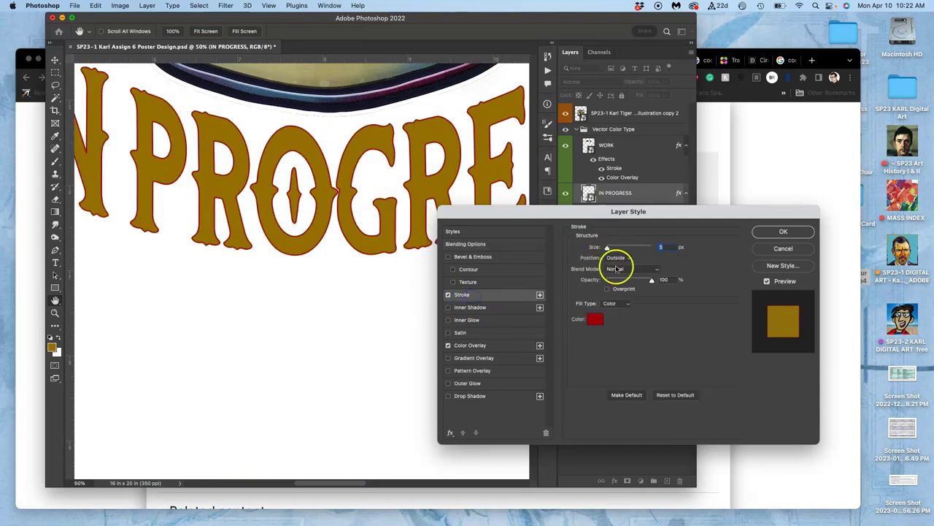
click(595, 319)
drag(467, 423, 420, 454)
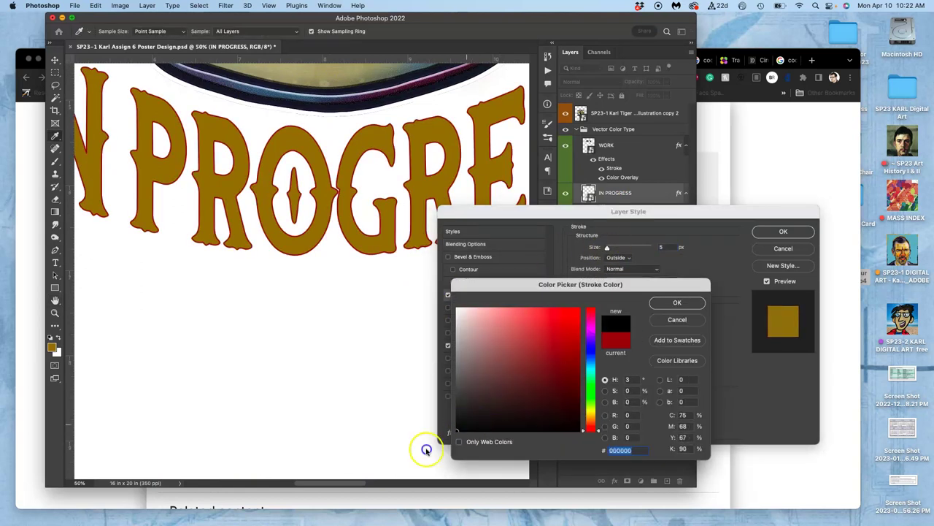
click(665, 303)
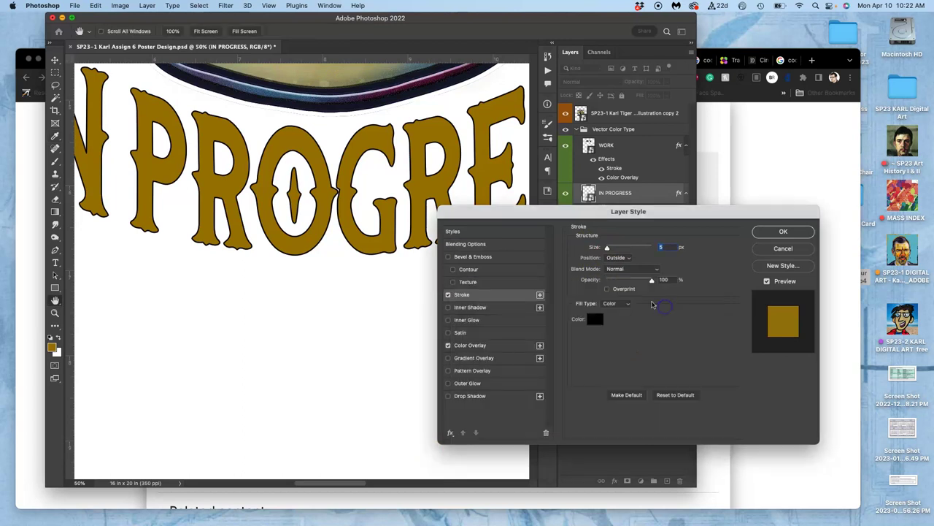
click(617, 258)
click(616, 267)
drag(607, 249, 611, 247)
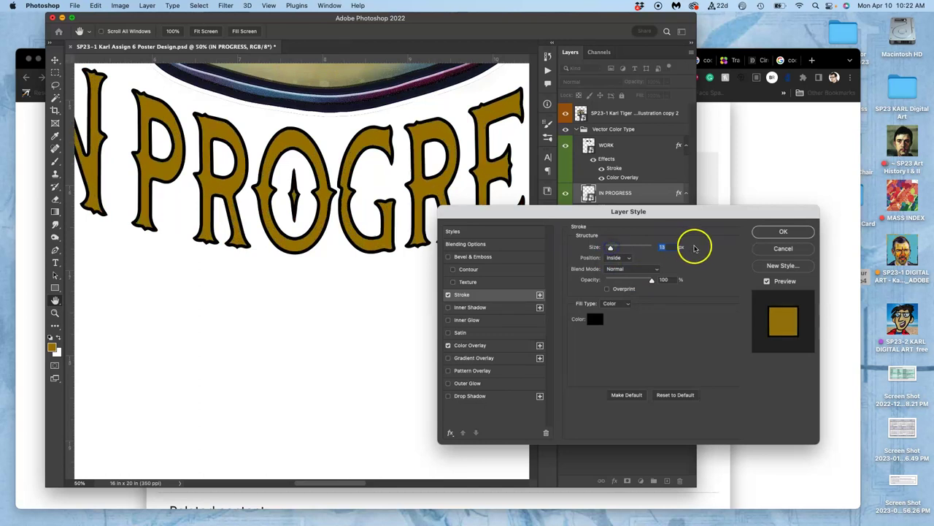
Step: Apply the IN PROGRESS stroke, fit the whole poster, and show the black Layer 1 copy 2
click(782, 231)
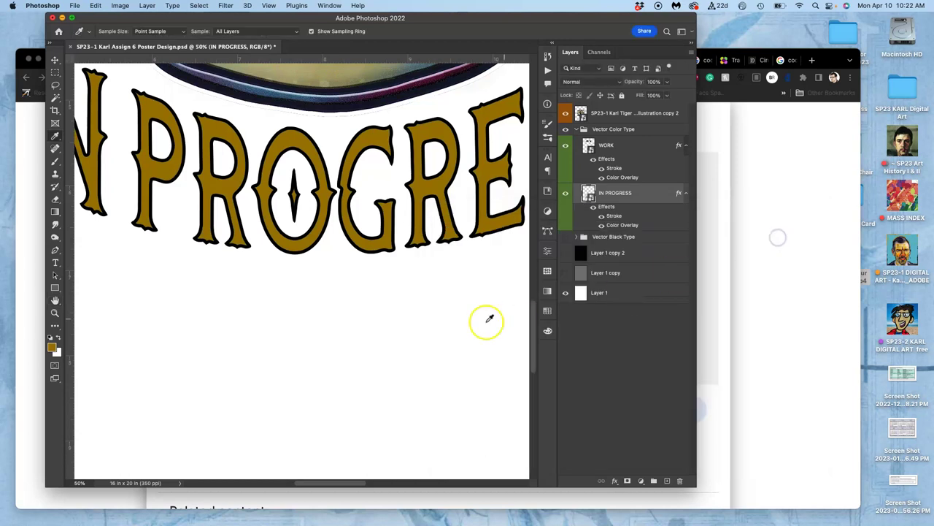
key(super+minus)
key(super+minus)
key(super+minus)
key(super+minus)
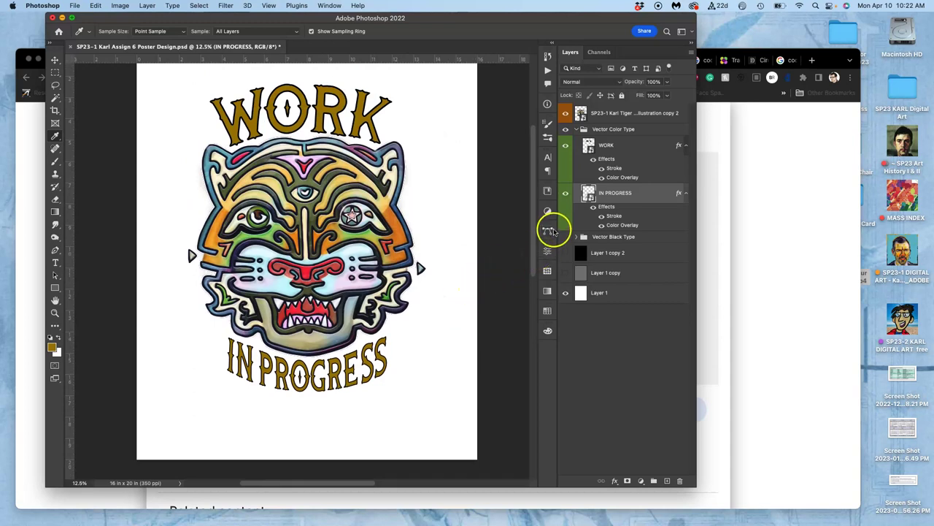
click(566, 253)
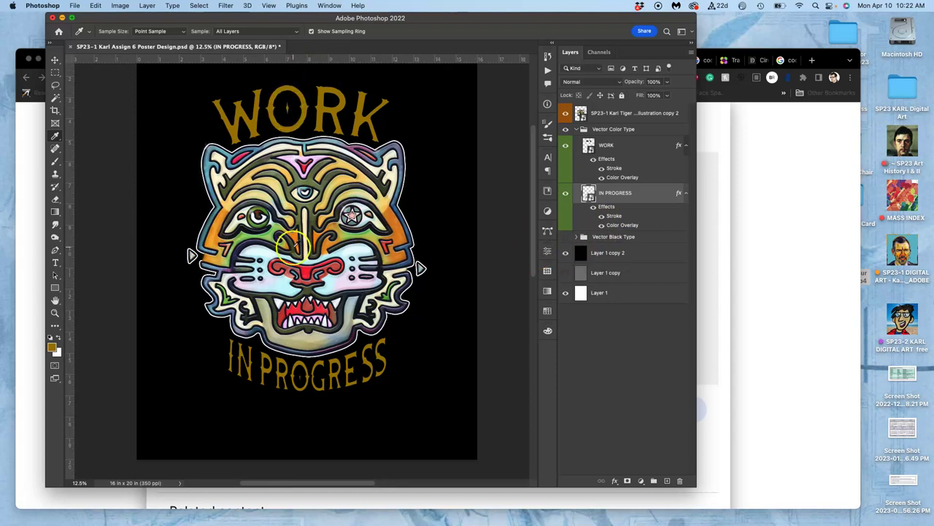
Step: Reduce the WORK stroke size to 18 px
double_click(620, 178)
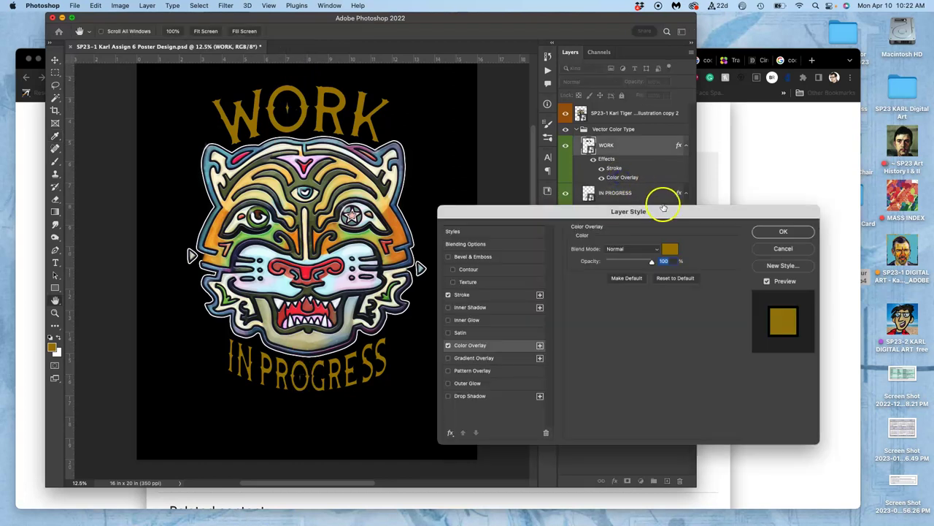
click(469, 295)
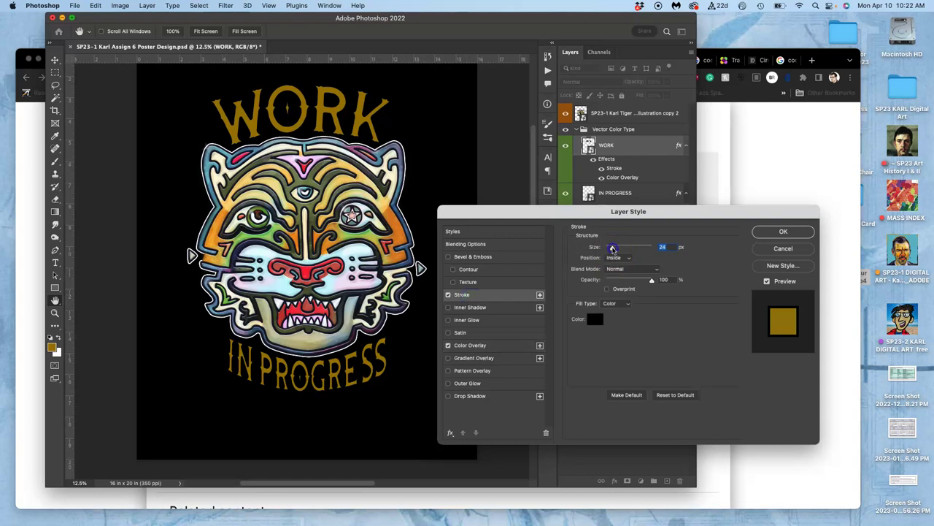
drag(612, 249, 612, 249)
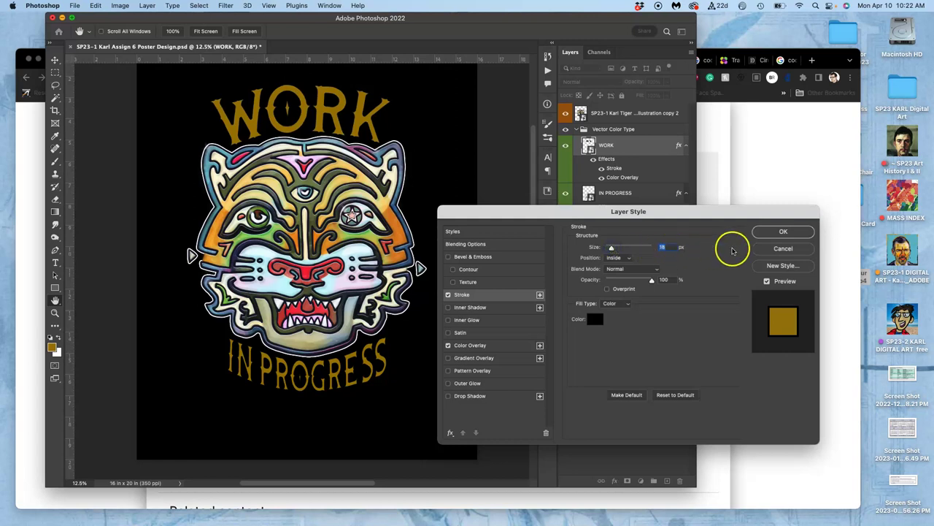
click(780, 232)
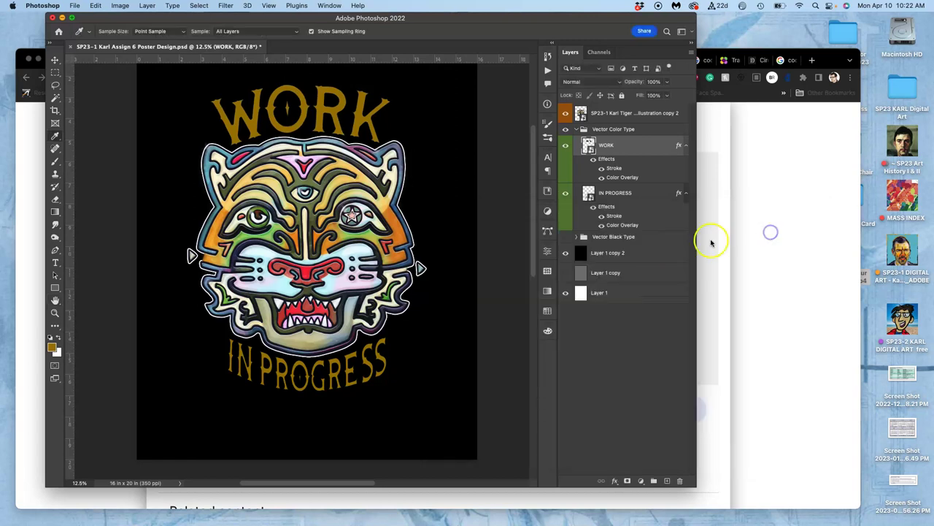
Step: Reduce the IN PROGRESS stroke size to 10 px
click(619, 217)
double_click(619, 217)
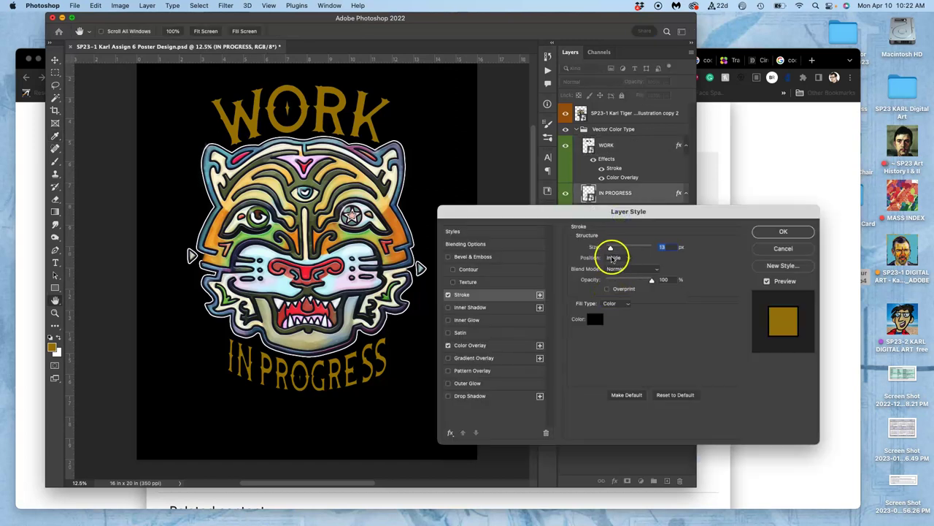
drag(611, 248, 609, 250)
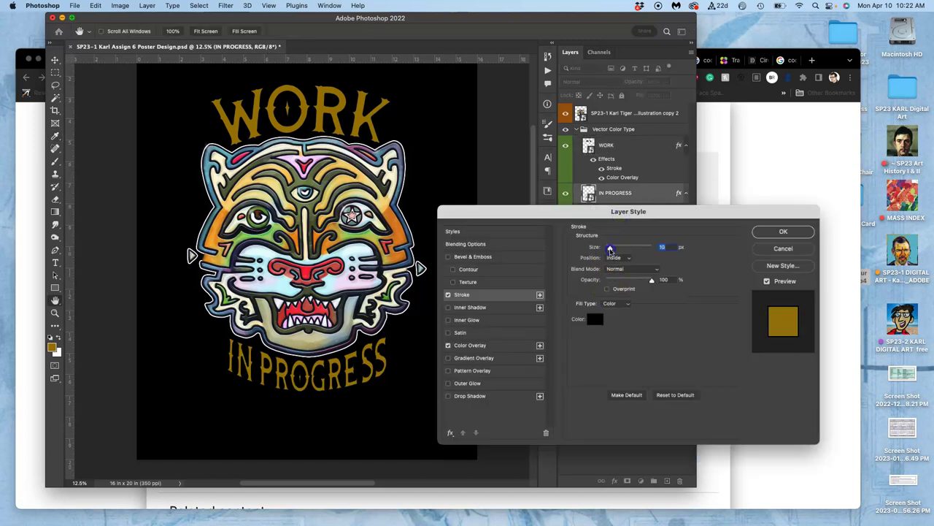
click(774, 231)
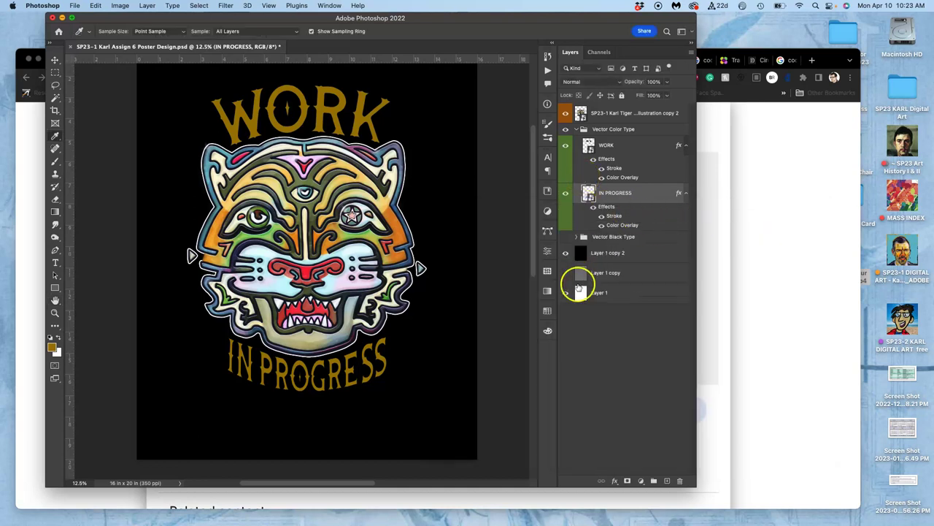
Step: Hide the black Layer 1 copy 2 and reopen the WORK stroke settings
click(566, 252)
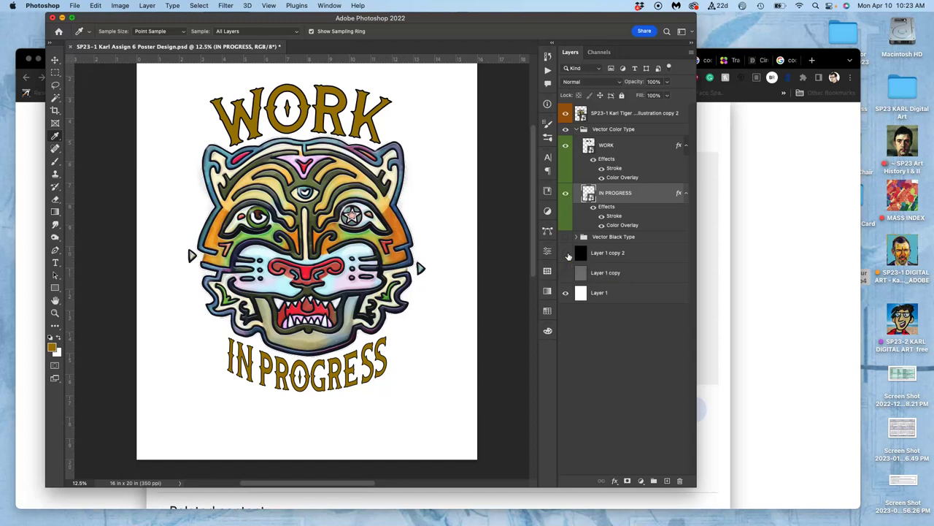
double_click(613, 169)
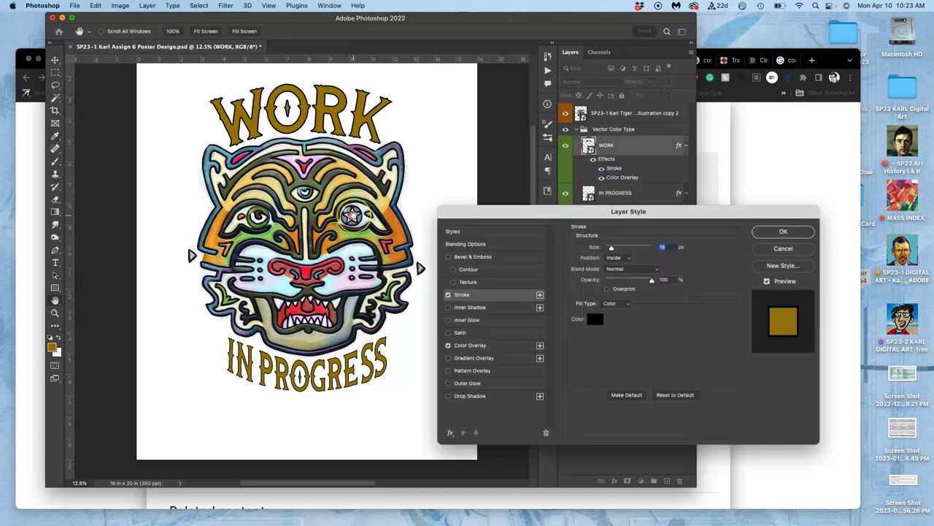
key(super+equal)
key(super+equal)
key(super+equal)
scroll(353, 214, up, 10)
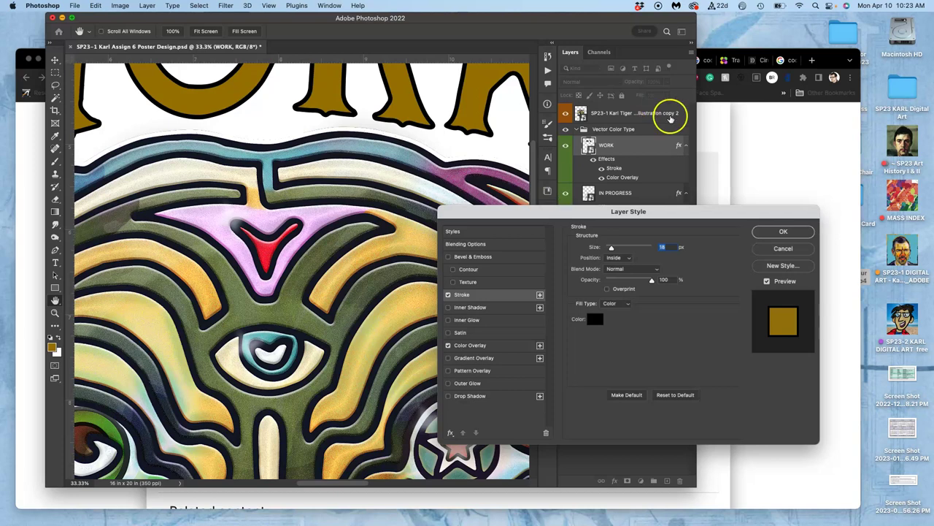
Step: Inspect the tiger's outlines up close, zoom back out, and open the WORK stroke colour picker
super+click(490, 155)
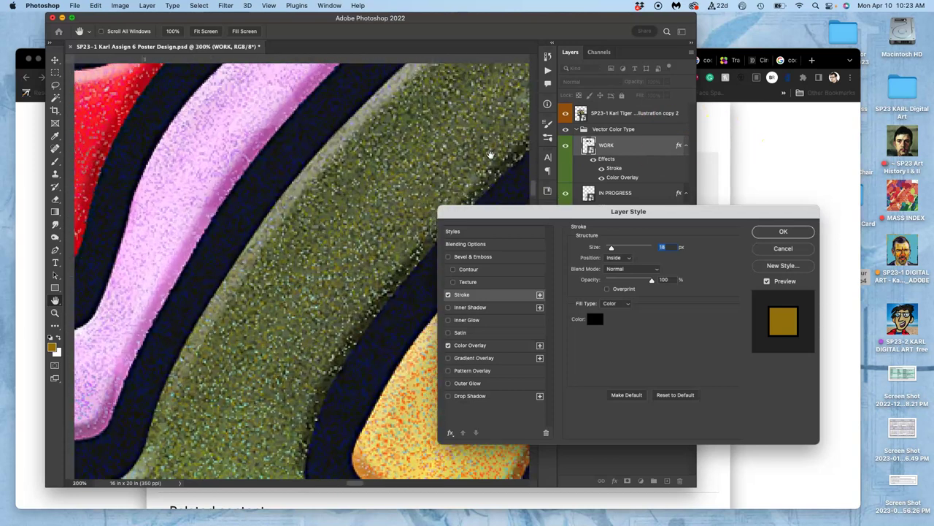
scroll(270, 162, up, 2)
alt+click(270, 162)
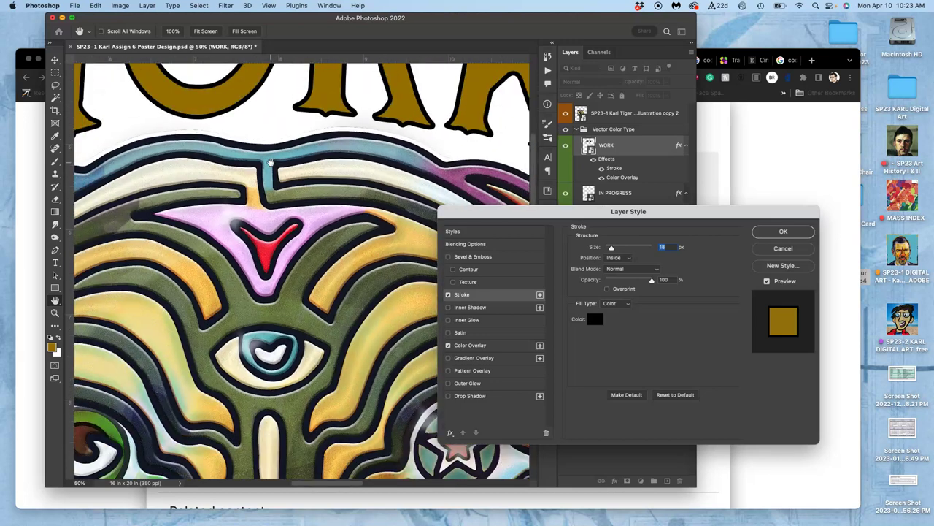
alt+click(270, 162)
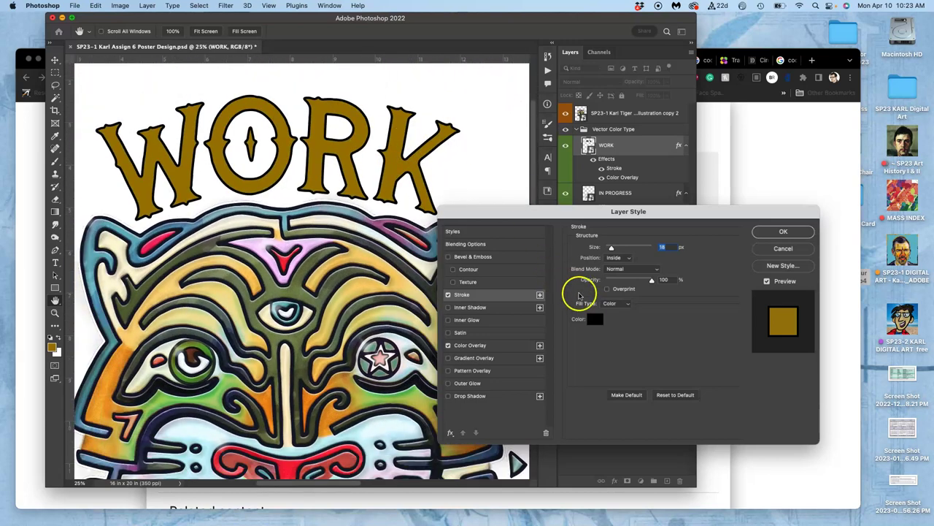
click(596, 319)
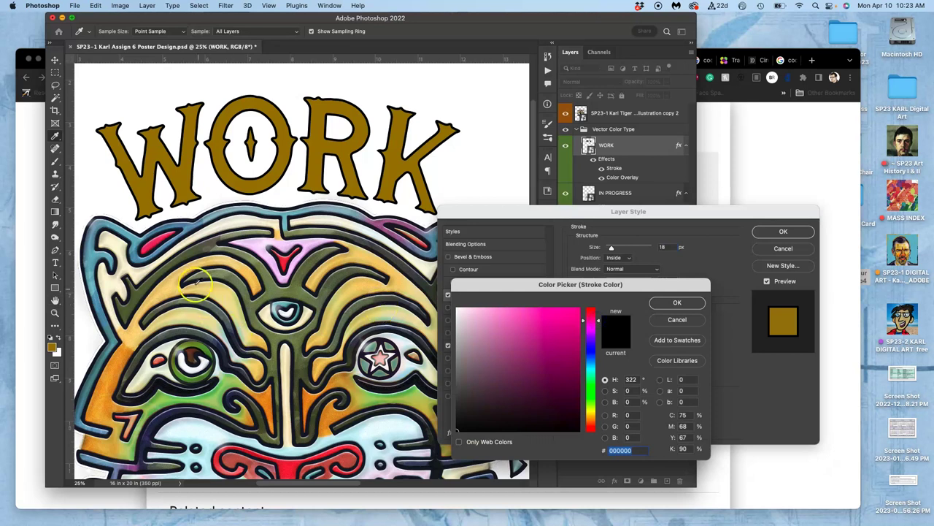
Step: Sample the dark teal near the tiger's left eye and set the WORK stroke colour to 192926
click(166, 388)
click(167, 387)
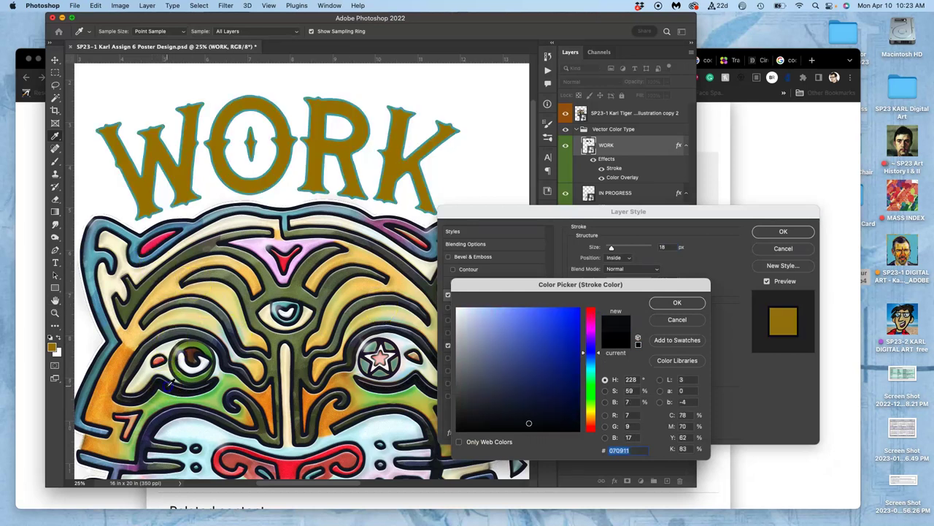
click(168, 389)
click(165, 387)
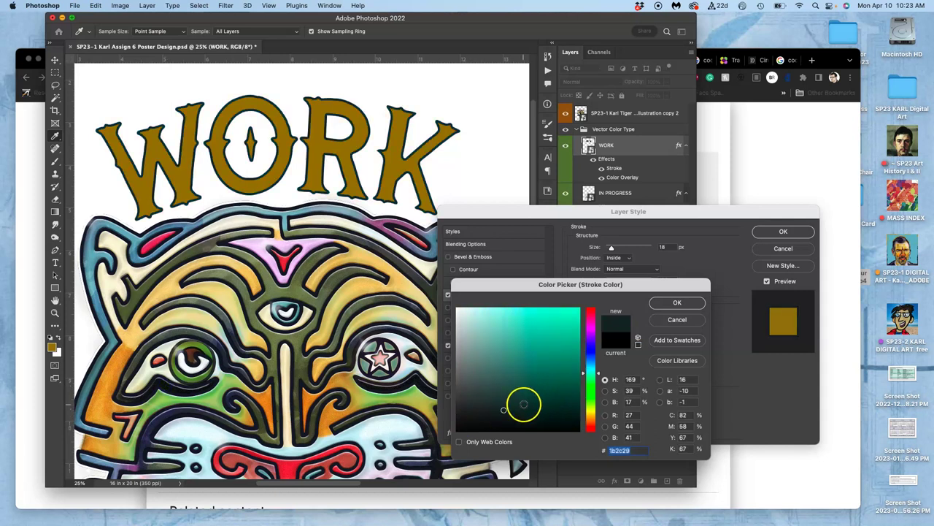
click(511, 404)
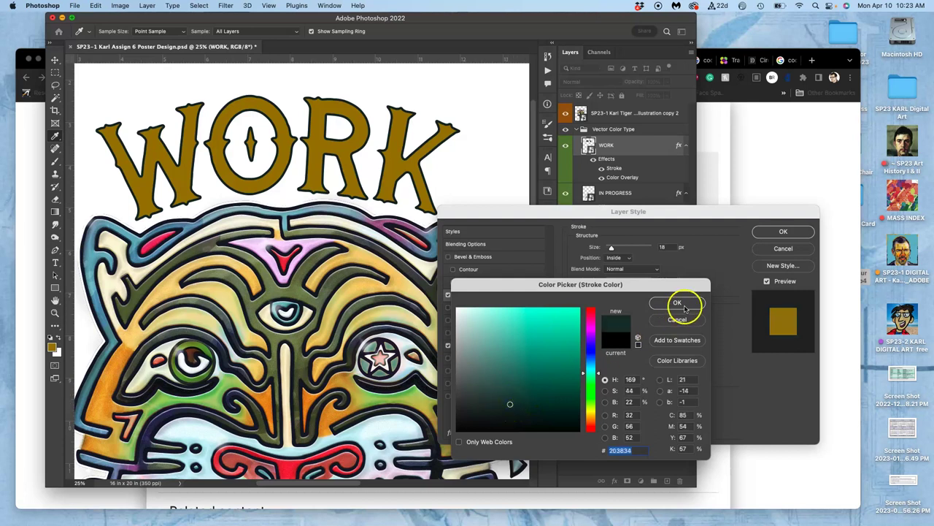
click(505, 412)
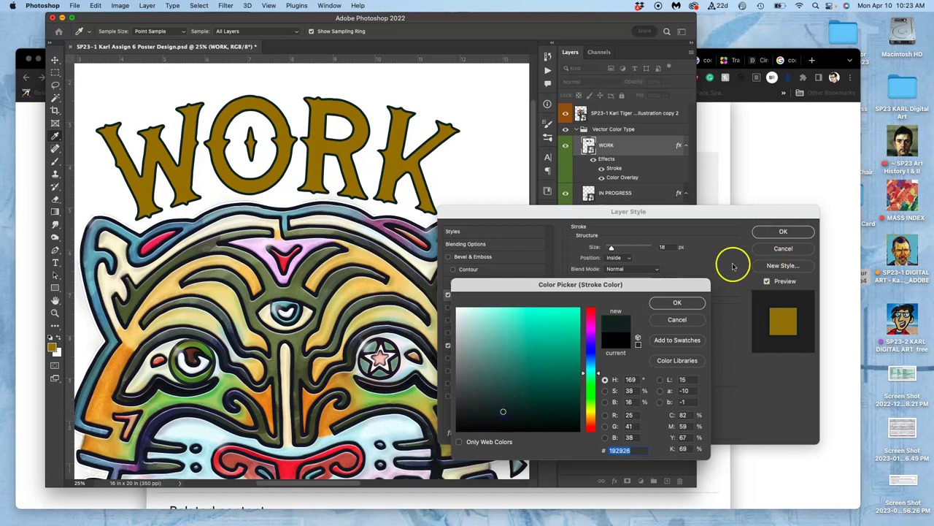
click(692, 302)
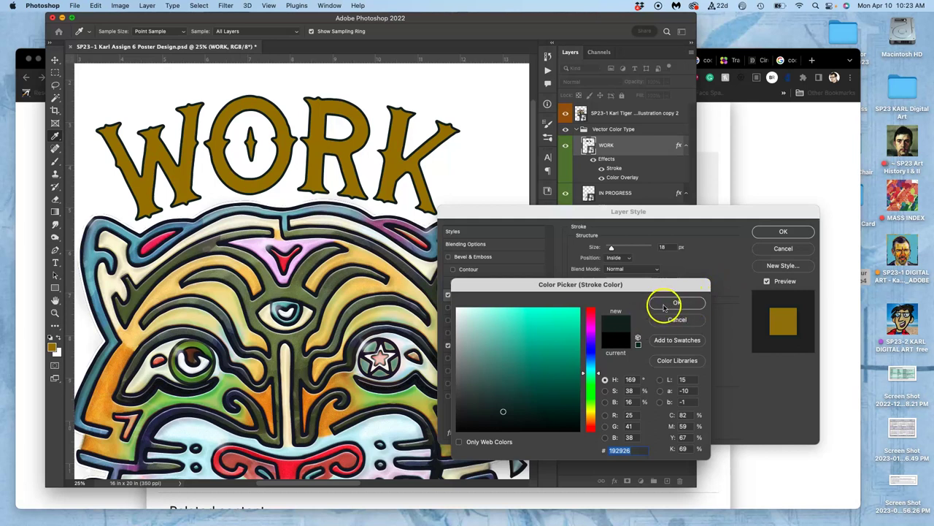
click(666, 304)
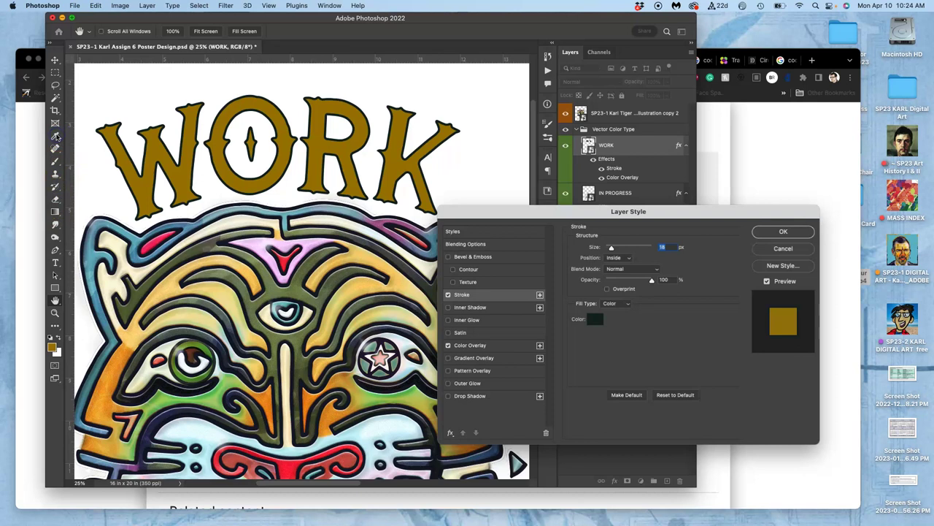
Step: Apply the WORK stroke and eyedrop the dark outline colour as the foreground
click(783, 232)
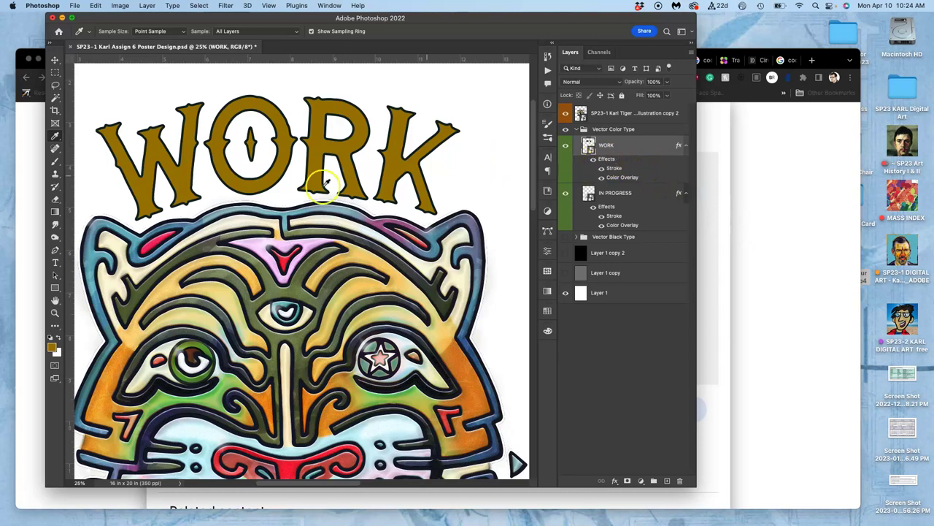
key(super+equal)
key(super+equal)
key(super+equal)
key(super+equal)
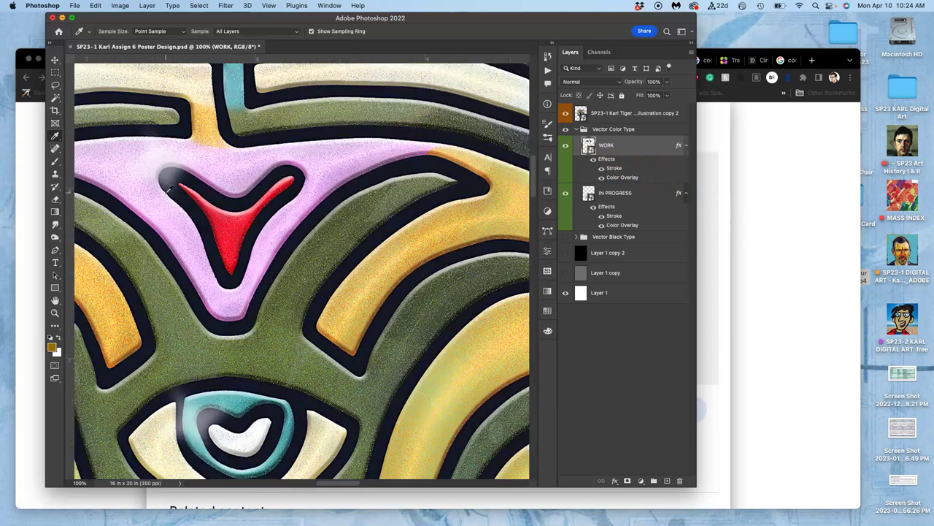
scroll(117, 234, up, 5)
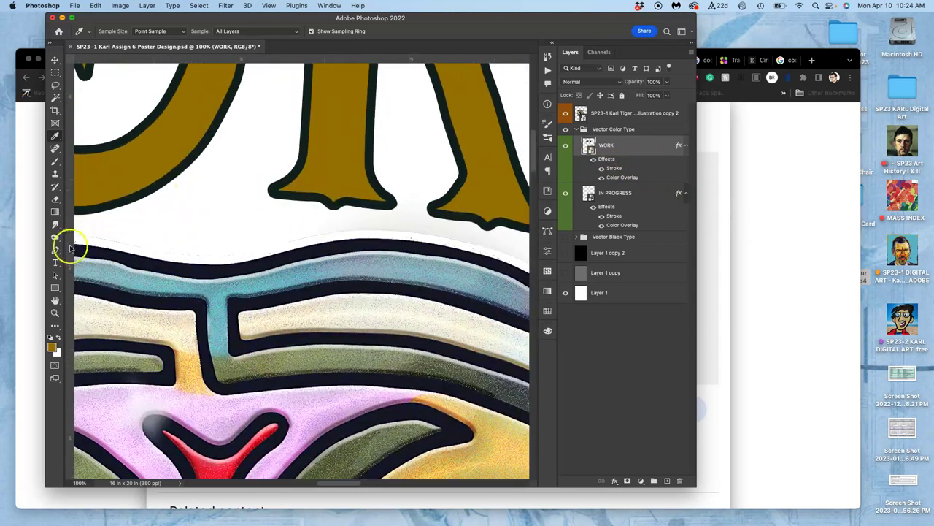
click(306, 107)
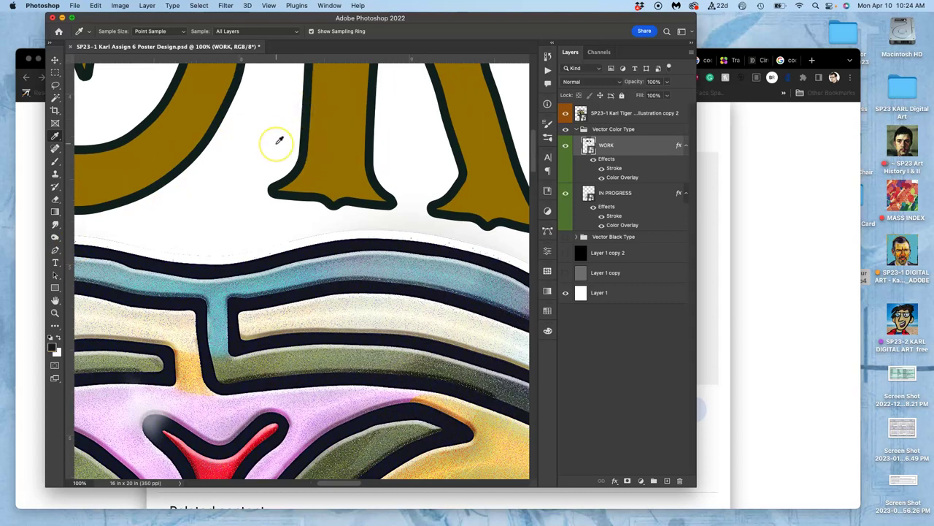
key(super+minus)
key(super+minus)
key(super+minus)
key(super+minus)
key(super+minus)
scroll(279, 139, down, 5)
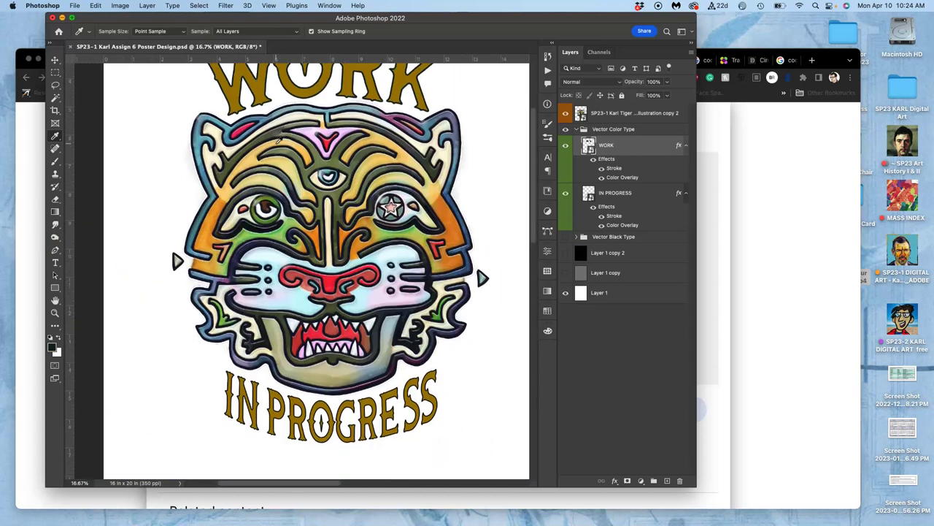
Step: Set the IN PROGRESS stroke colour to the same dark green 192926
double_click(618, 210)
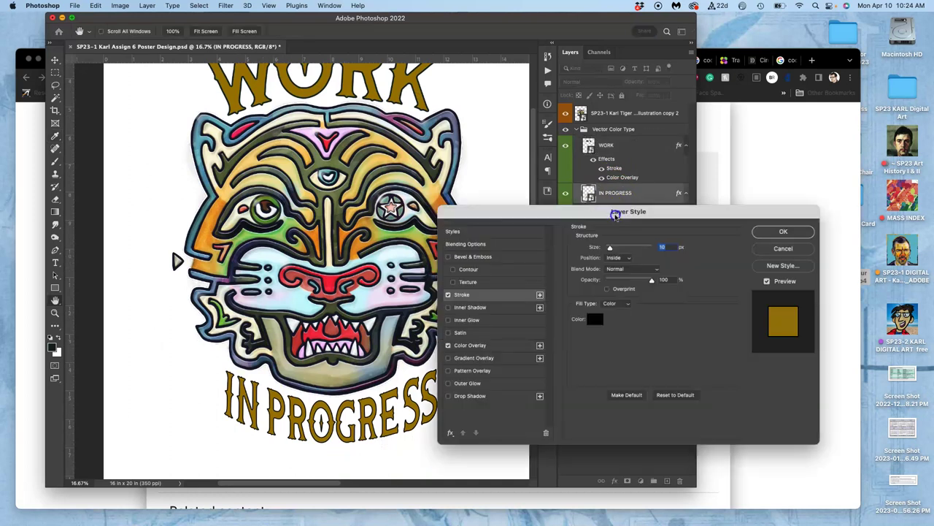
click(595, 321)
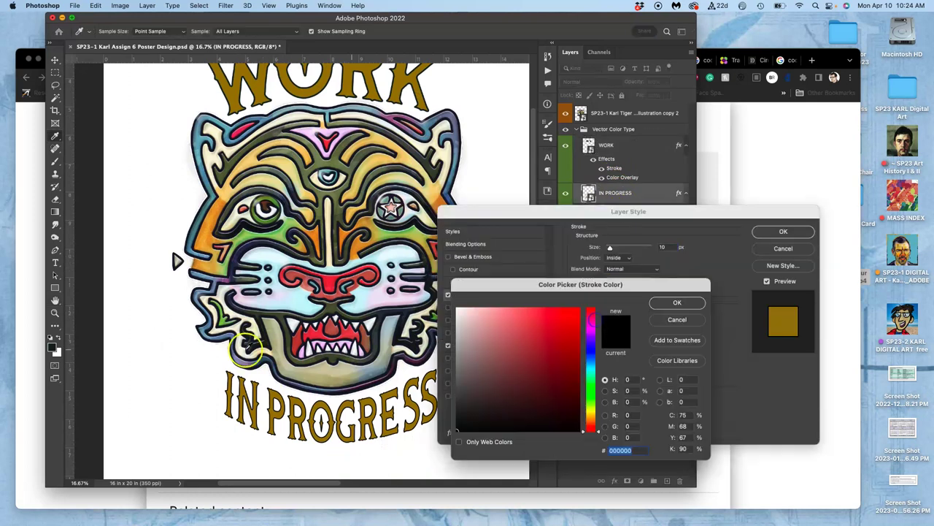
click(55, 348)
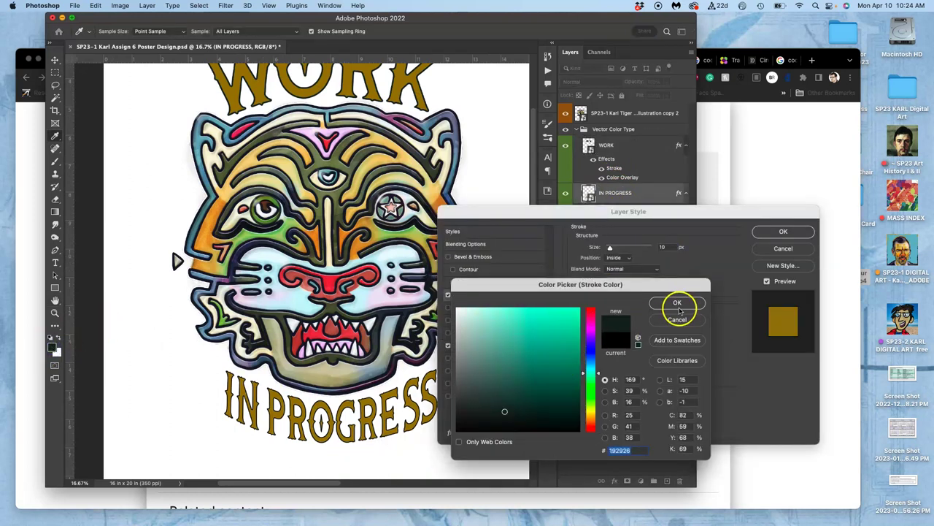
click(677, 303)
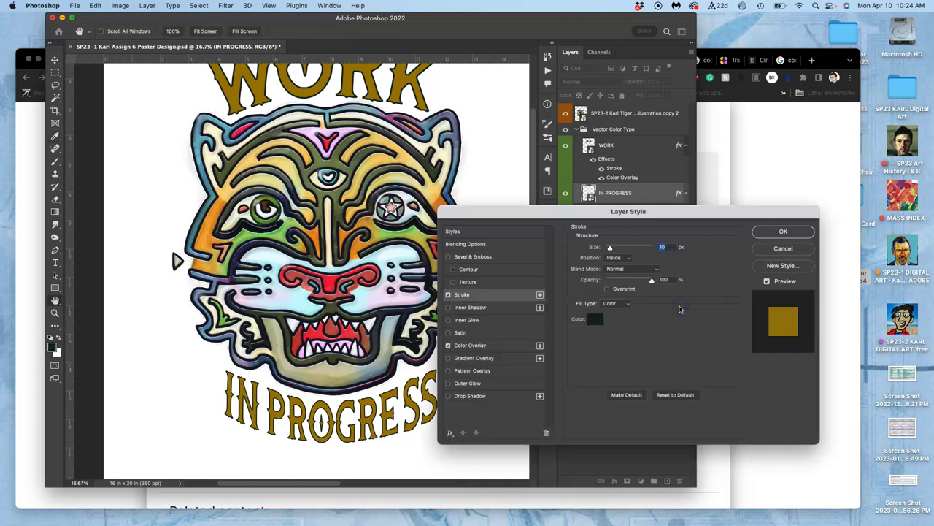
click(779, 230)
Step: Show the grey Layer 1 copy background, briefly preview the black one, and zoom out to 8.33%
click(565, 273)
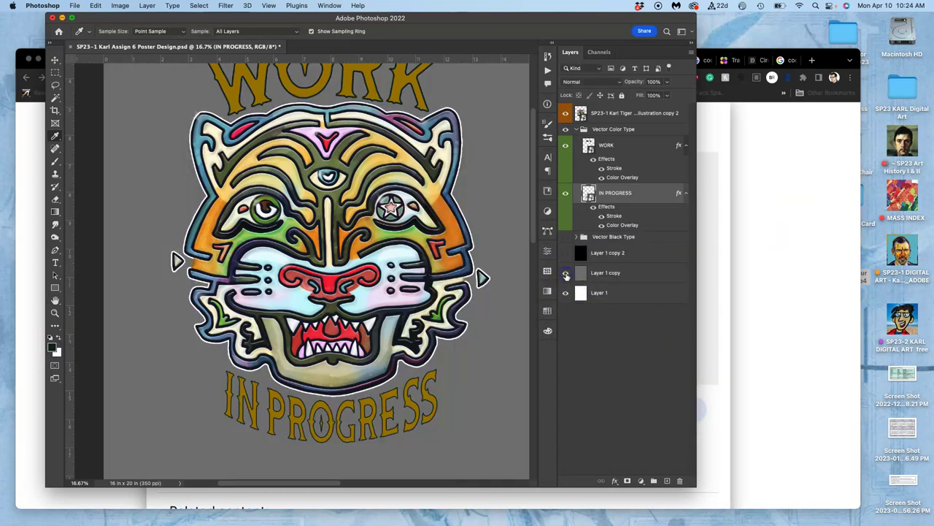
scroll(511, 267, up, 3)
scroll(511, 266, right, 3)
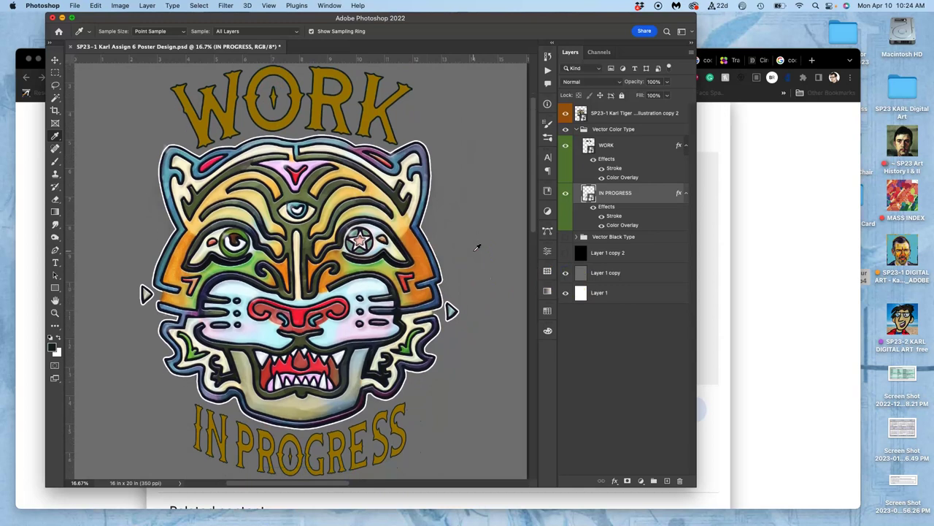
click(567, 253)
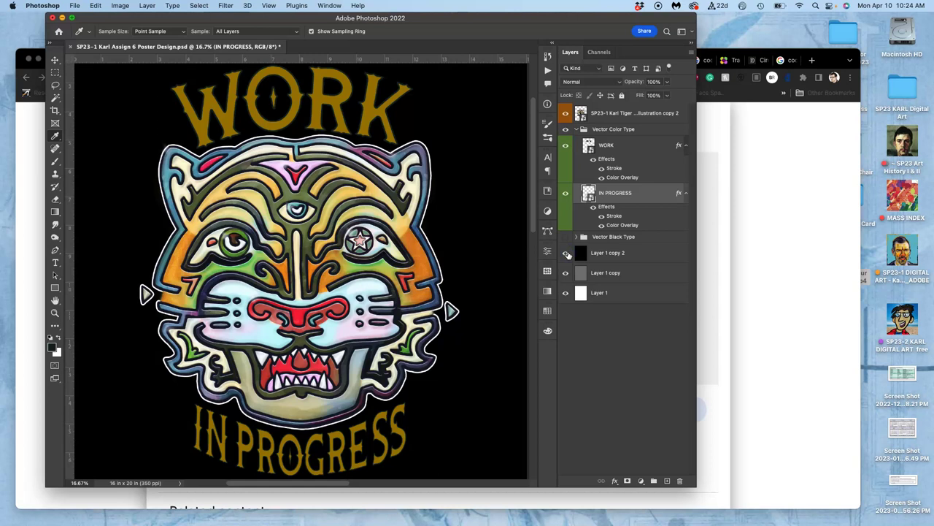
click(566, 253)
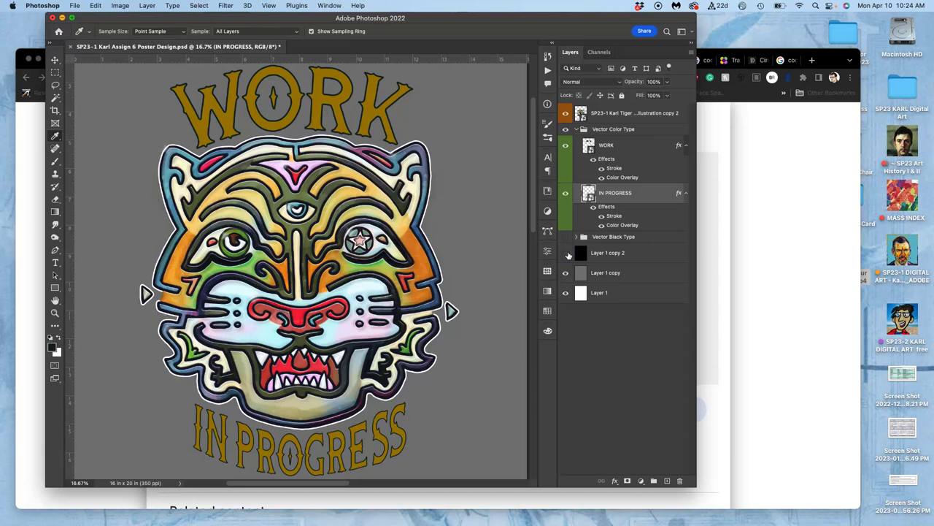
key(super+minus)
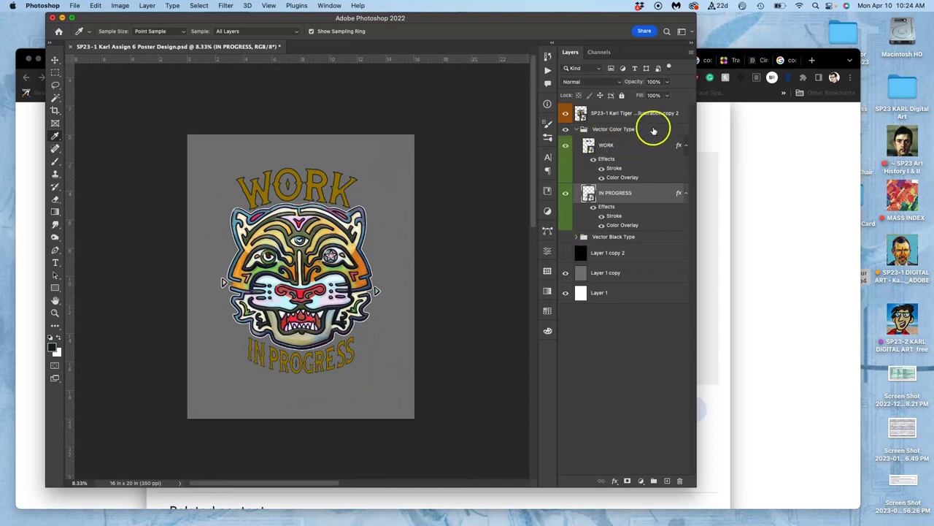
Step: Enable a white Stroke effect on the Vector Color Type group
click(653, 129)
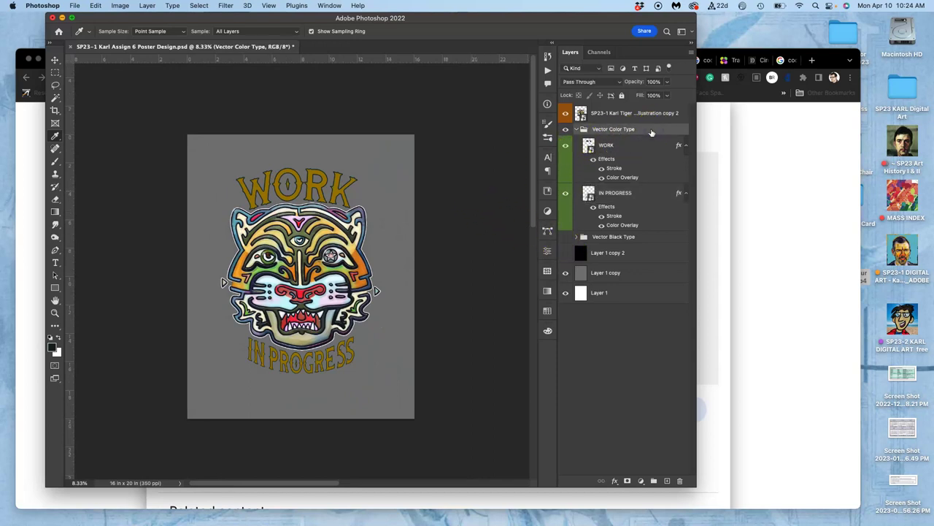
double_click(652, 130)
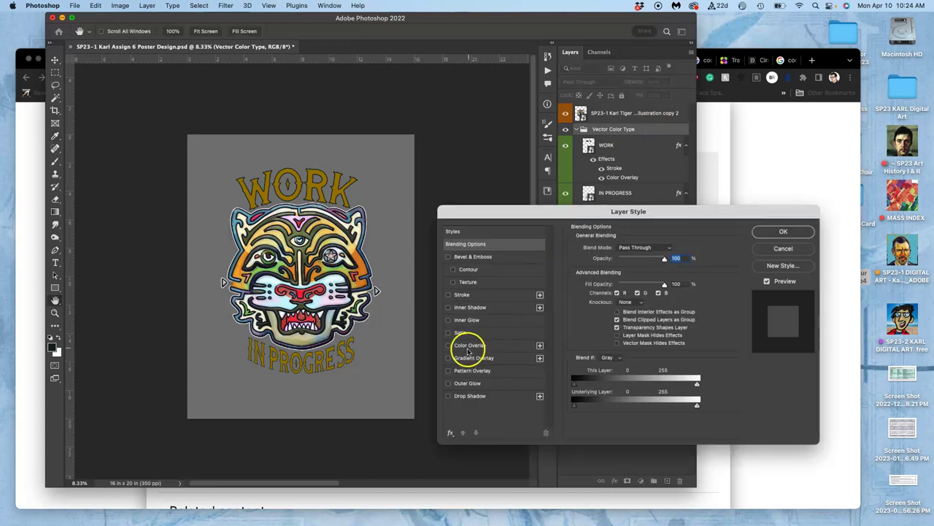
click(449, 295)
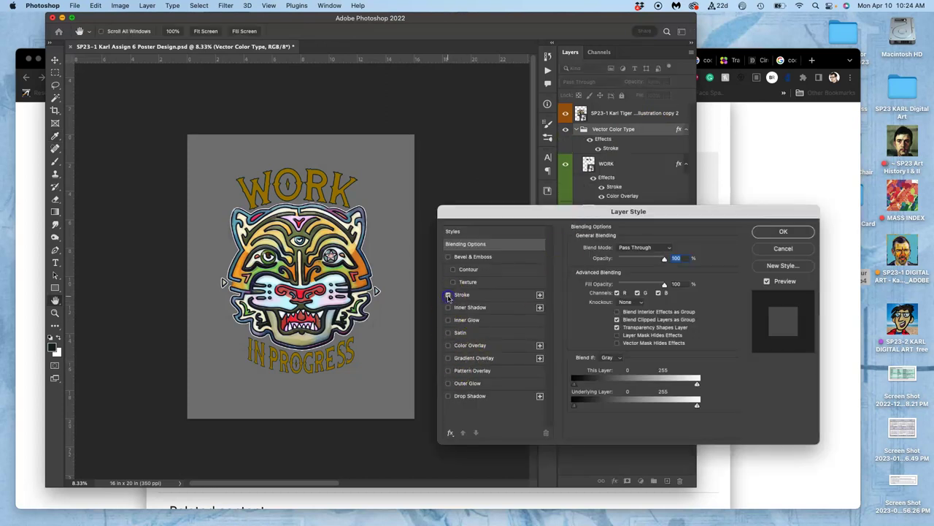
click(473, 296)
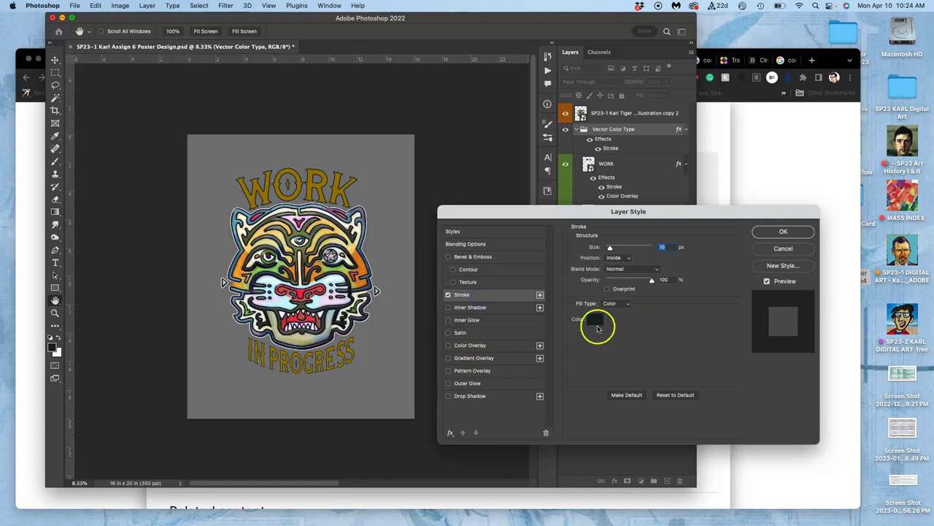
click(595, 321)
drag(479, 313, 445, 309)
click(683, 302)
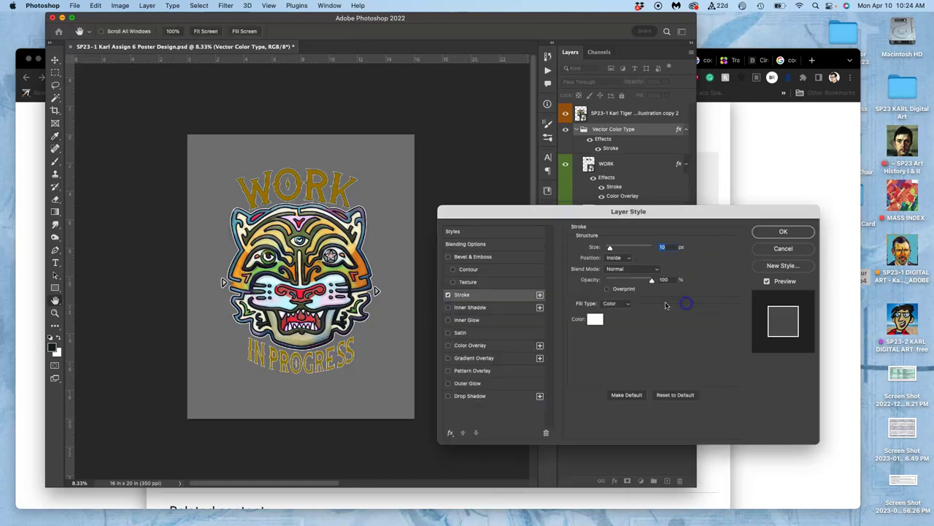
Step: Check the white outline on the O and R up close, keep it at 6 px, and apply
super+click(356, 198)
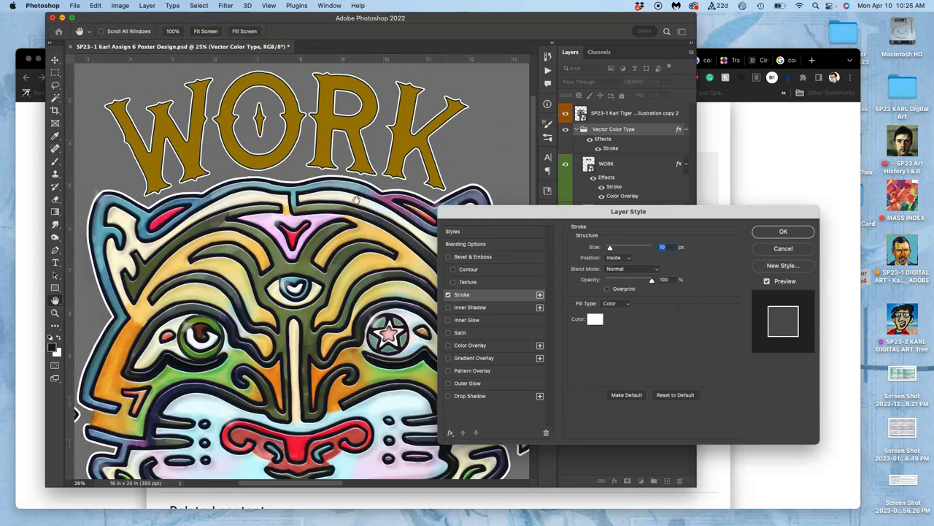
super+click(356, 199)
super+click(356, 198)
super+click(356, 199)
scroll(356, 198, up, 5)
click(302, 182)
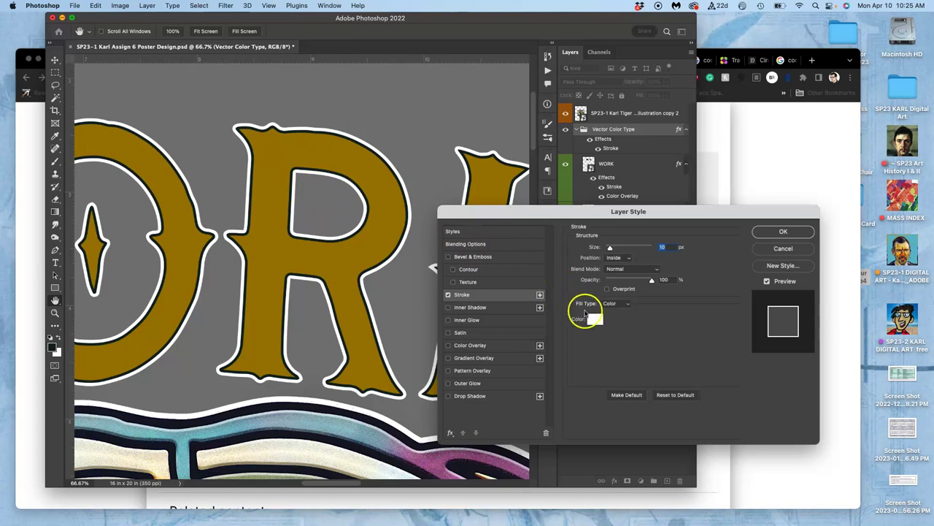
drag(612, 250, 608, 249)
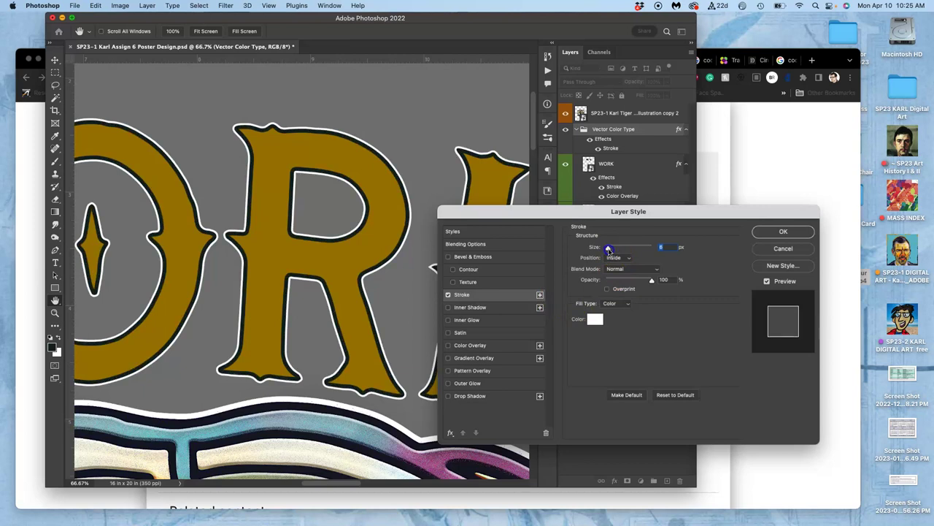
click(774, 230)
Step: Widen the IN PROGRESS layer's dark green inside Stroke from 10 px to 18 px
scroll(431, 282, right, 4)
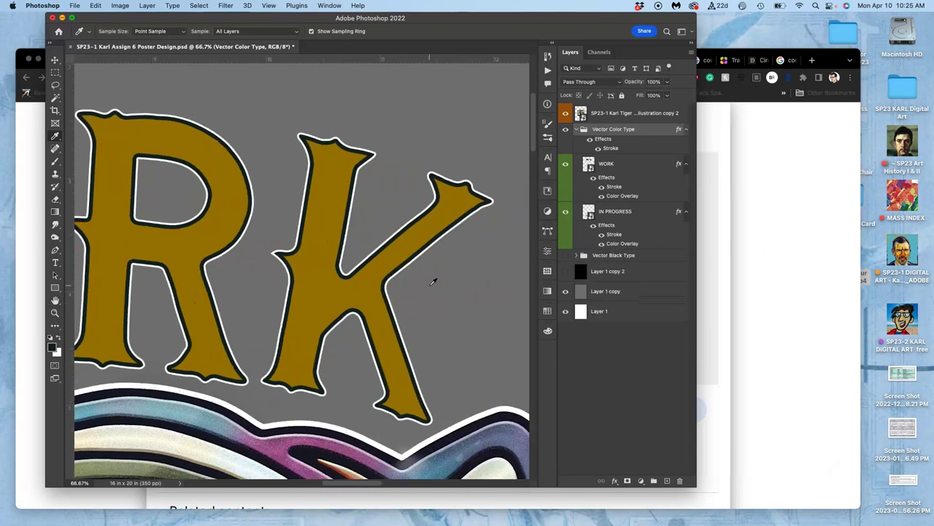
scroll(433, 281, left, 10)
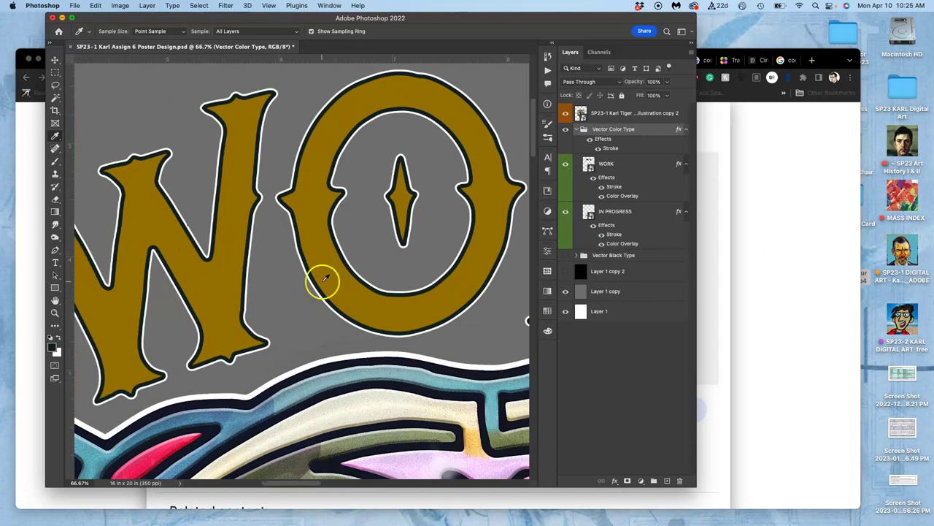
scroll(294, 309, down, 15)
scroll(294, 309, right, 2)
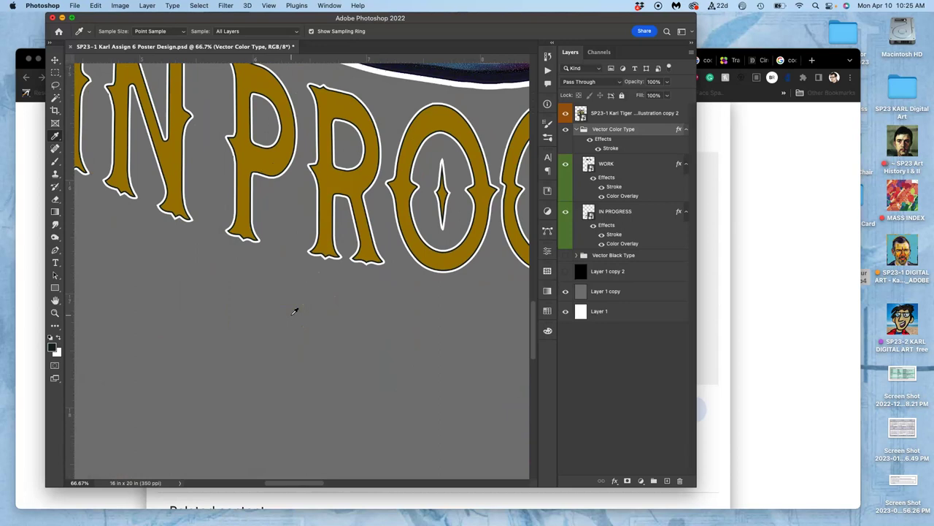
scroll(292, 197, up, 3)
scroll(359, 194, right, 2)
scroll(371, 199, right, 2)
scroll(370, 198, up, 1)
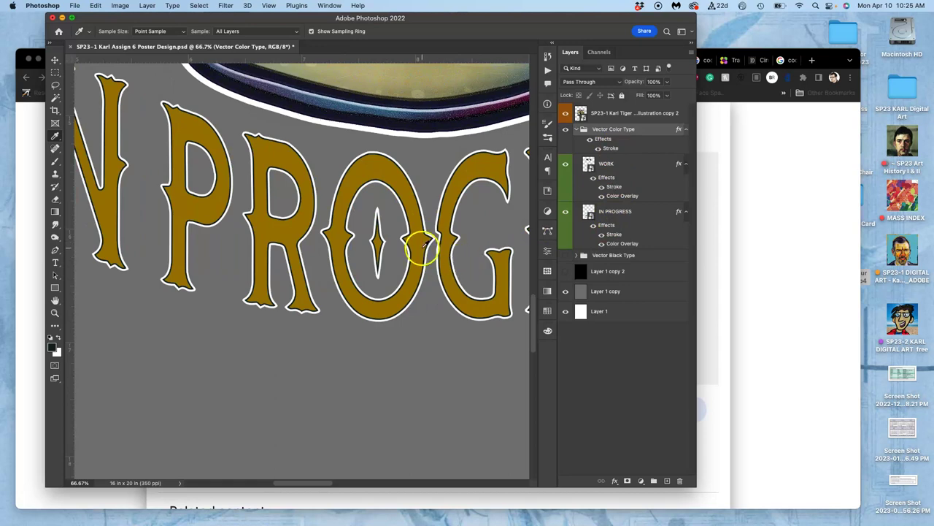
scroll(427, 226, up, 15)
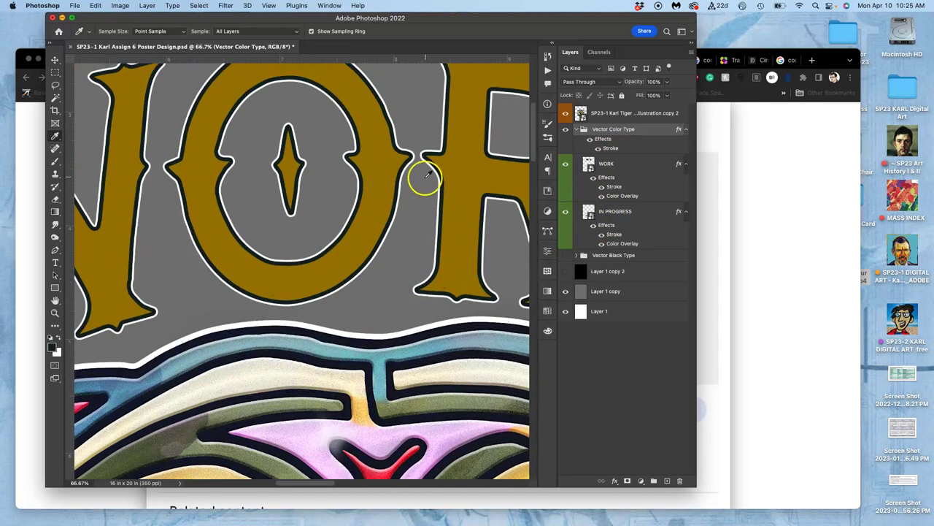
scroll(423, 186, down, 15)
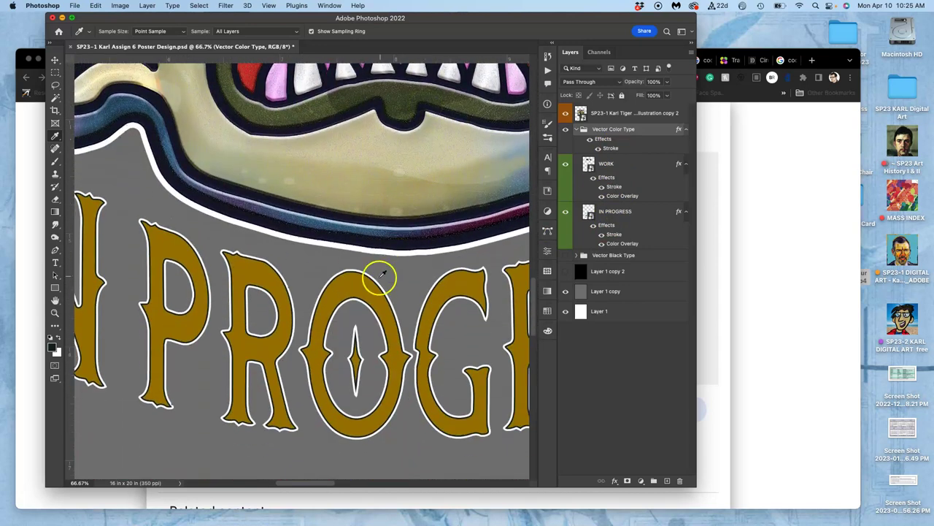
click(617, 235)
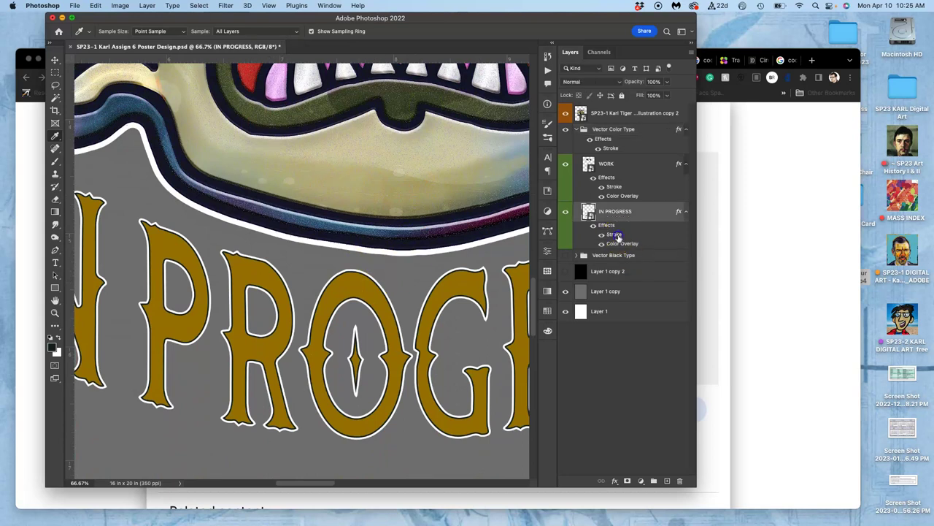
double_click(617, 235)
drag(611, 248, 613, 248)
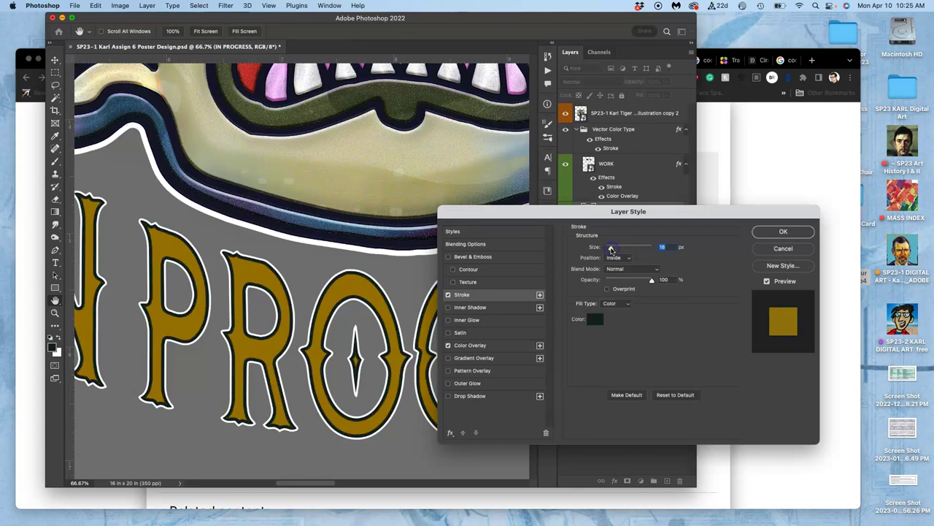
Step: Apply the 18 px IN PROGRESS stroke, then add and remove a second stroke on WORK
click(775, 232)
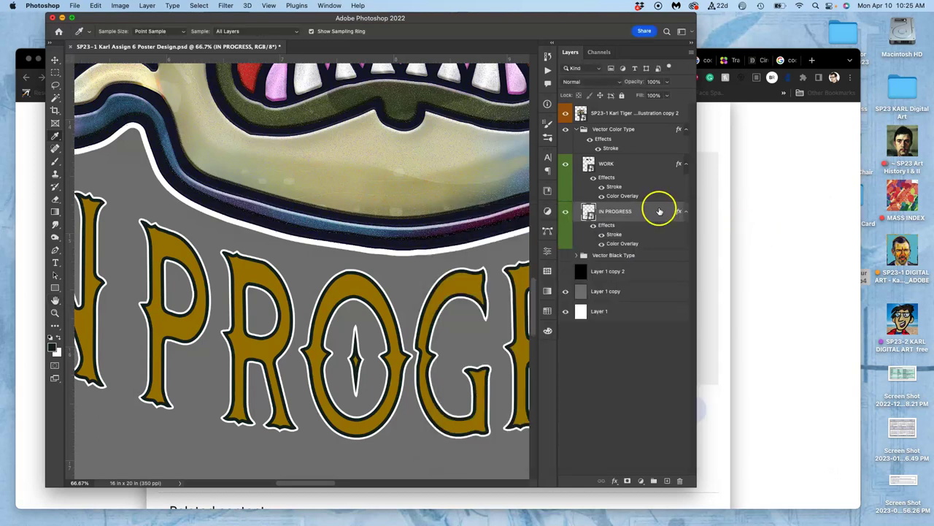
double_click(608, 179)
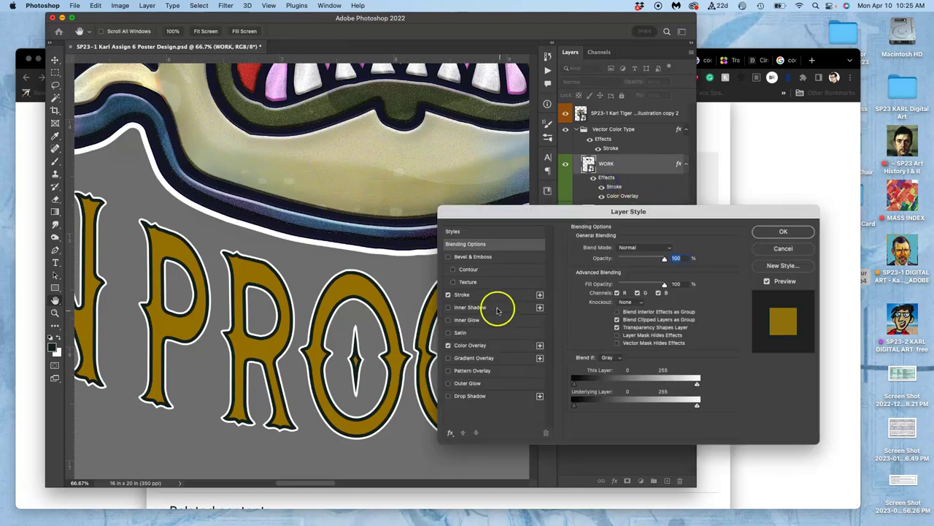
drag(503, 213, 457, 140)
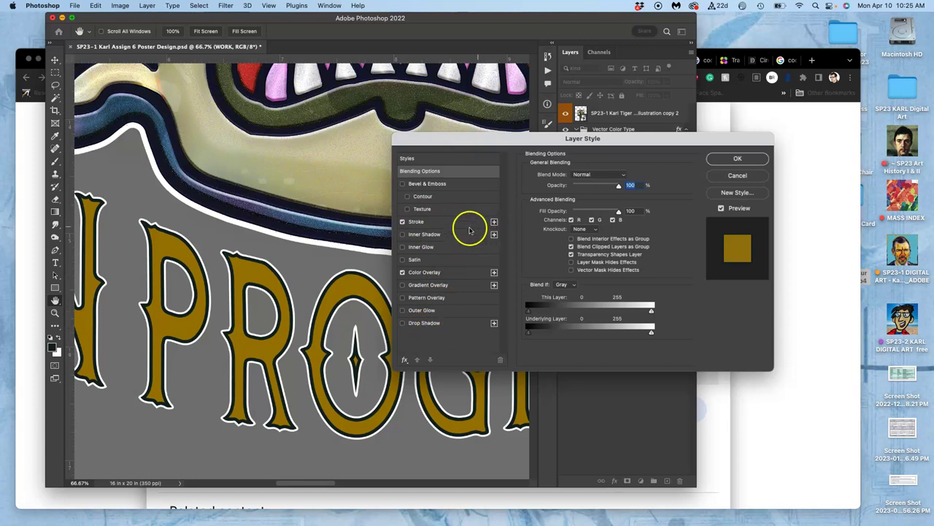
click(494, 222)
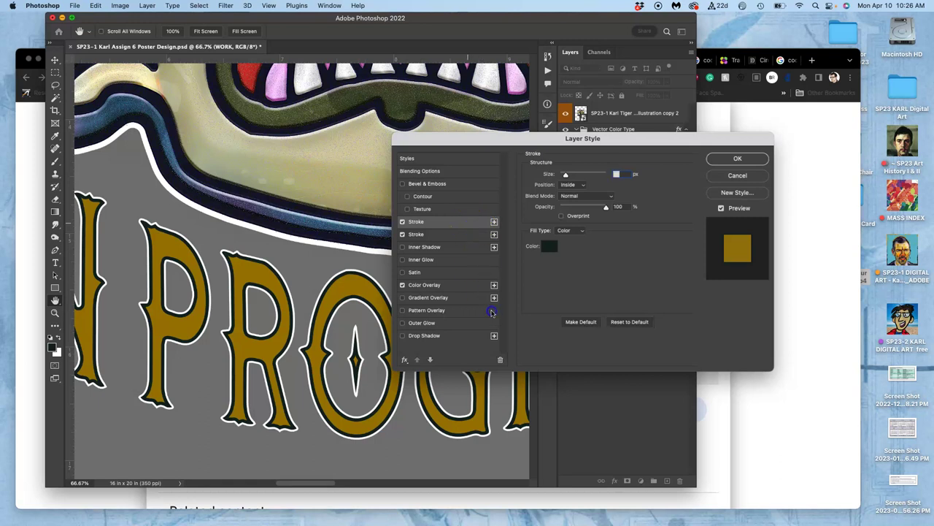
click(502, 360)
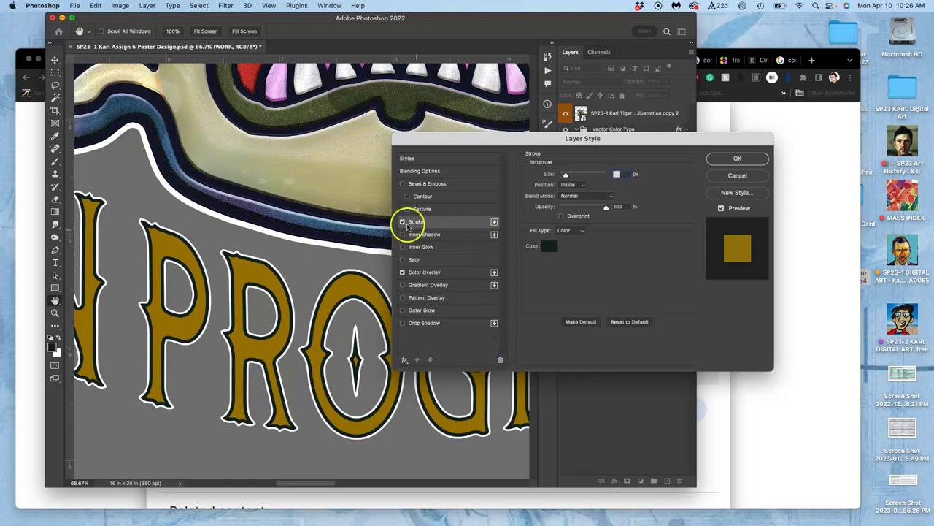
click(739, 158)
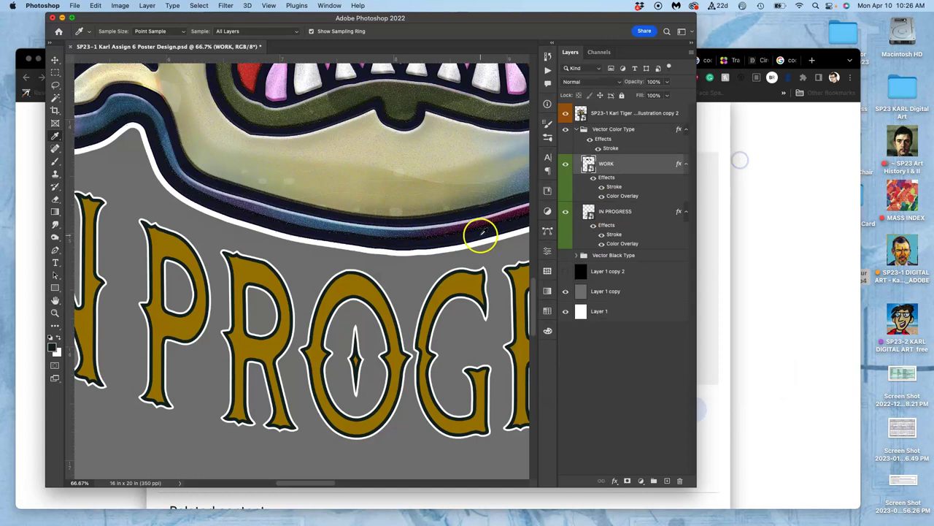
Step: Hide the black Layer 1 copy 2 and grey Layer 1 copy so the poster sits on white
key(super+minus)
key(super+minus)
key(super+minus)
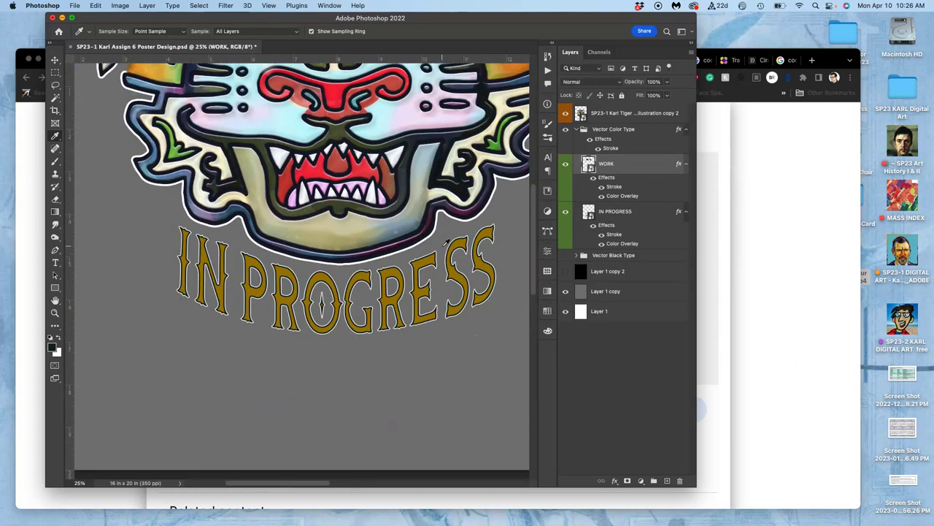
scroll(444, 244, up, 3)
scroll(445, 243, up, 4)
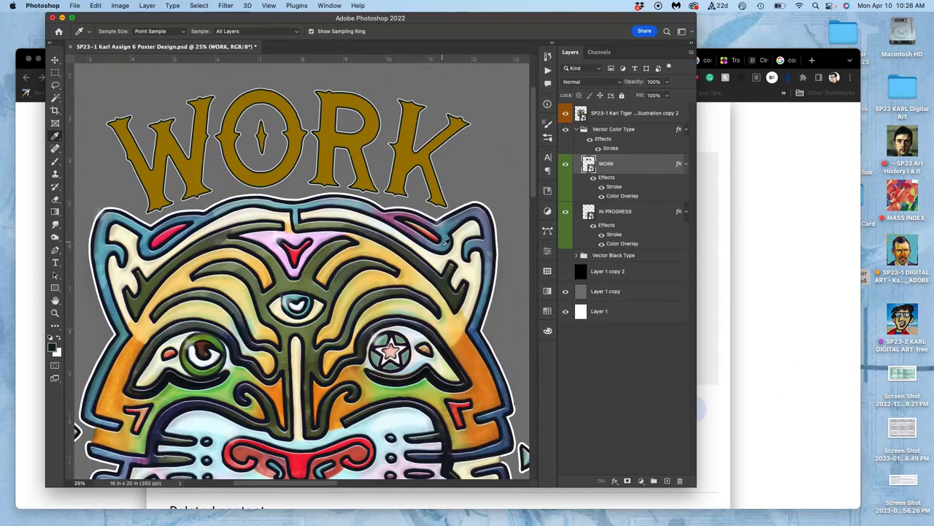
key(super+plus)
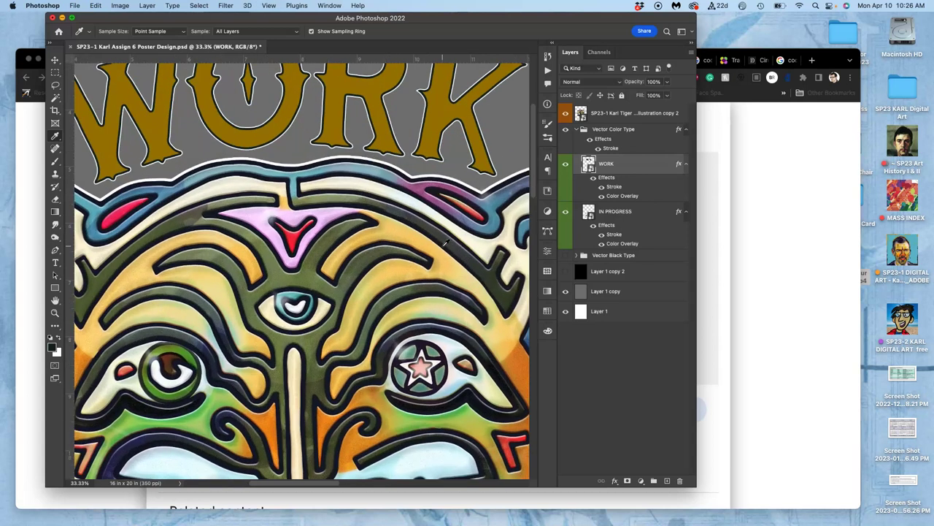
key(super+minus)
key(super+minus)
scroll(445, 242, down, 5)
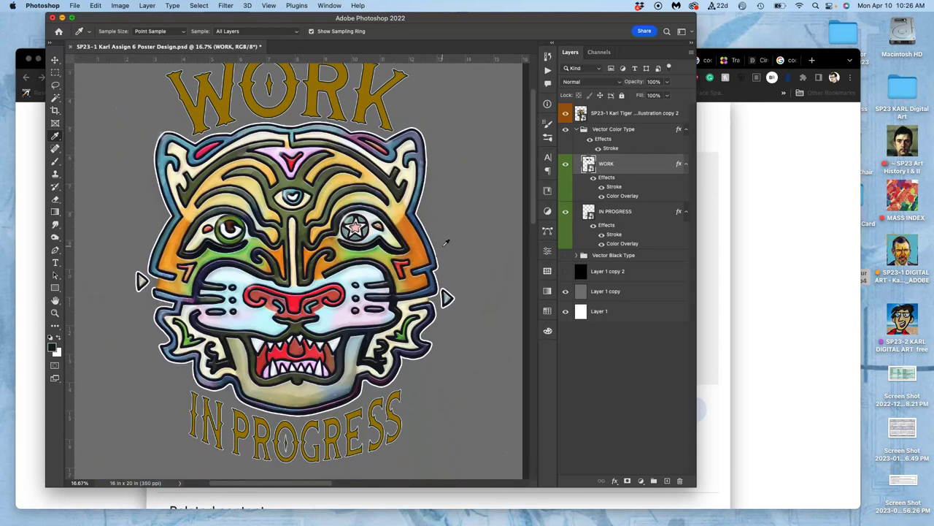
scroll(445, 243, right, 2)
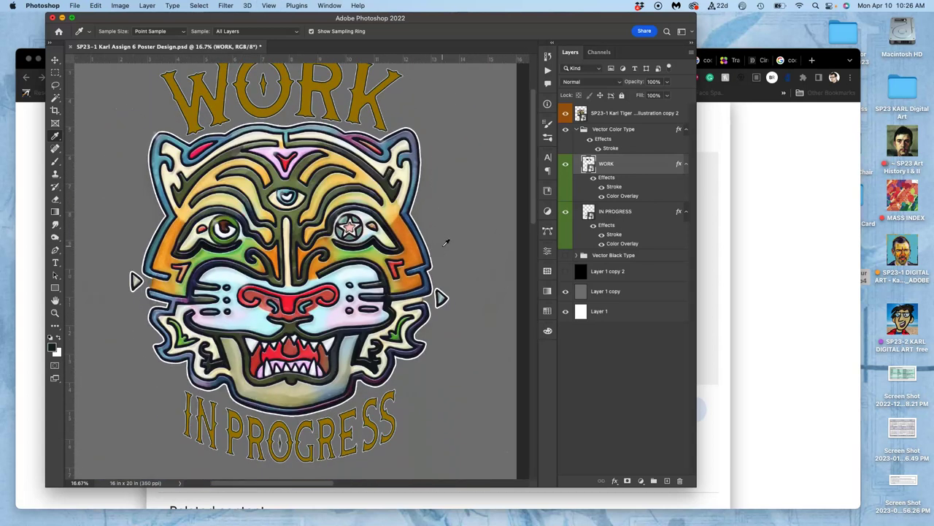
click(433, 179)
click(565, 272)
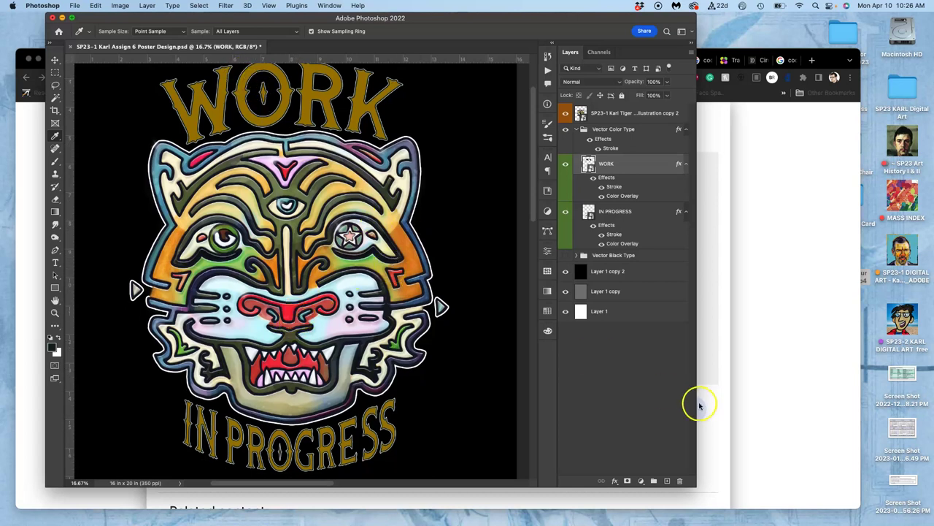
click(566, 272)
click(566, 292)
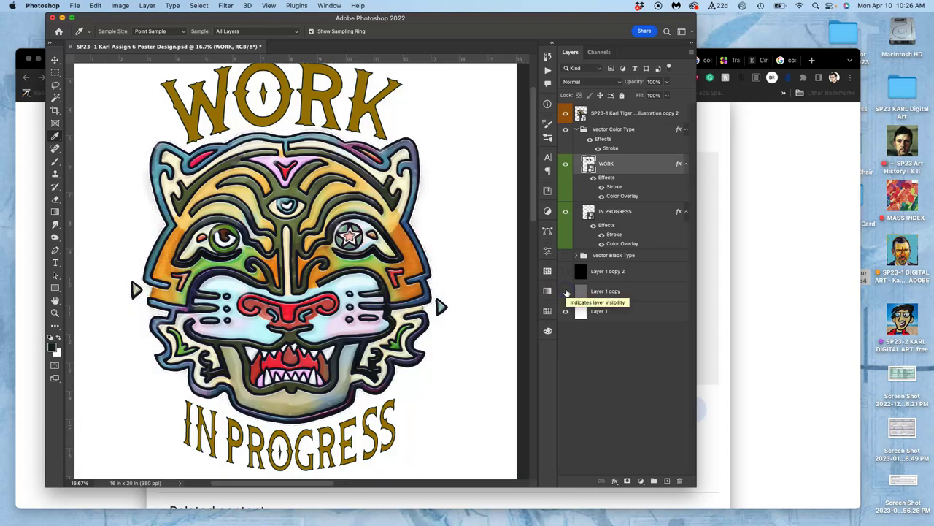
key(super+minus)
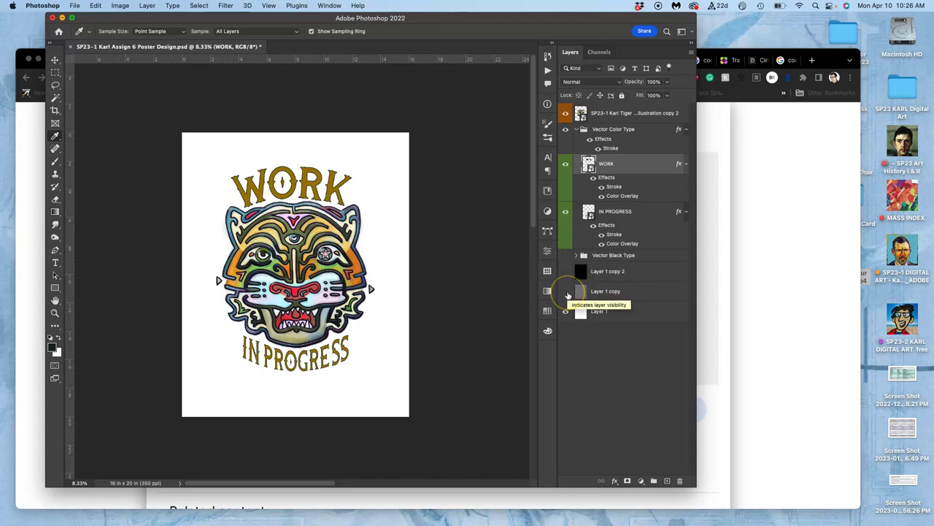
key(super+plus)
key(super+plus)
key(super+plus)
key(super+plus)
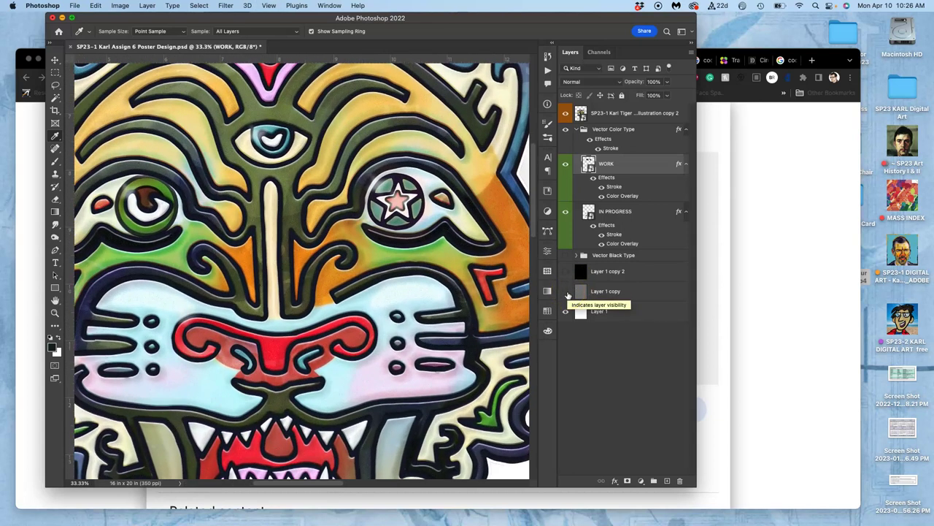
scroll(337, 271, up, 5)
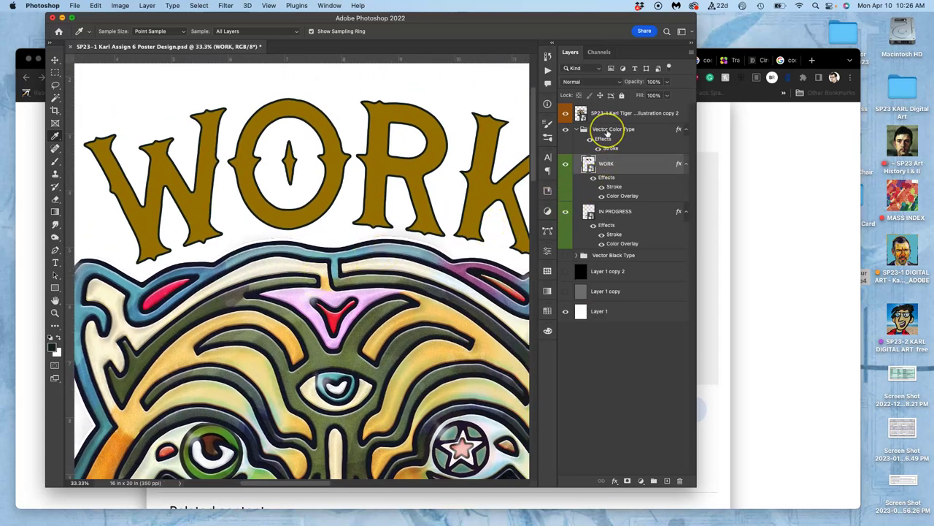
Step: Add a green-to-magenta Gradient Overlay in Difference mode to the Vector Color Type group
click(606, 132)
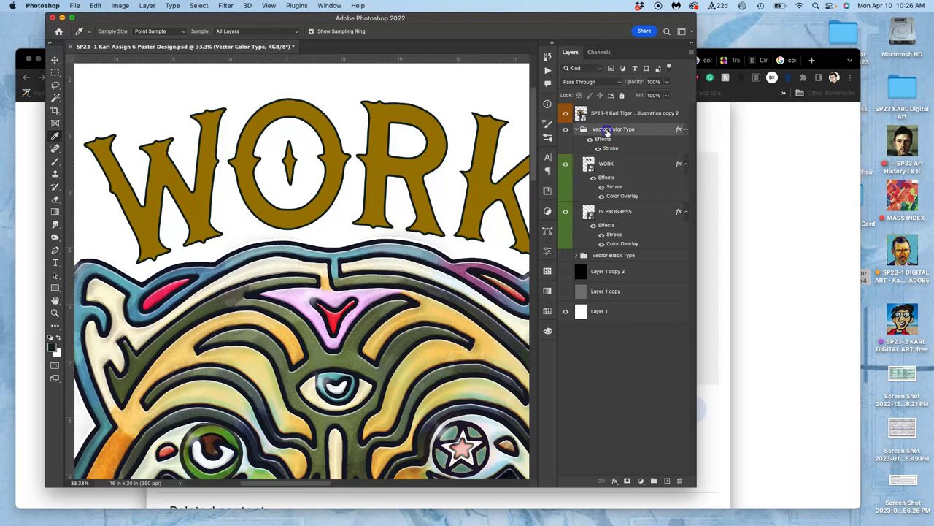
double_click(605, 139)
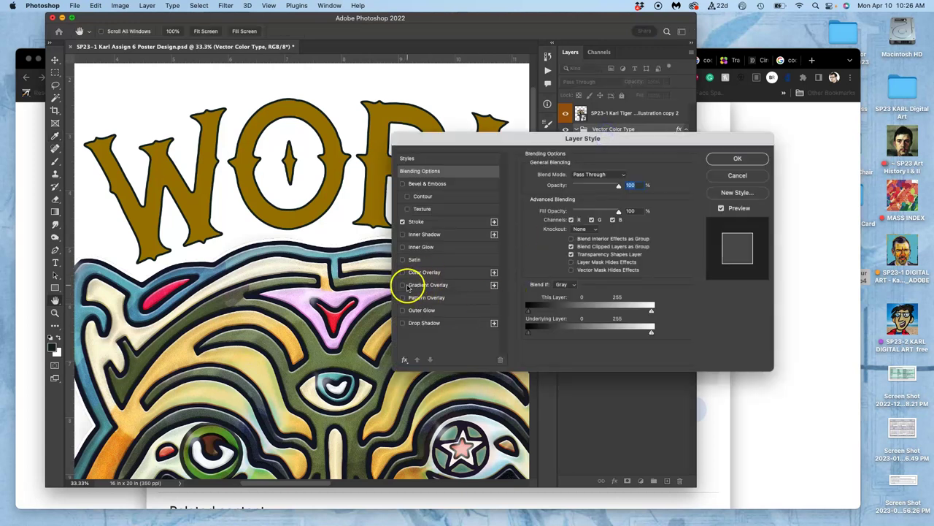
click(403, 285)
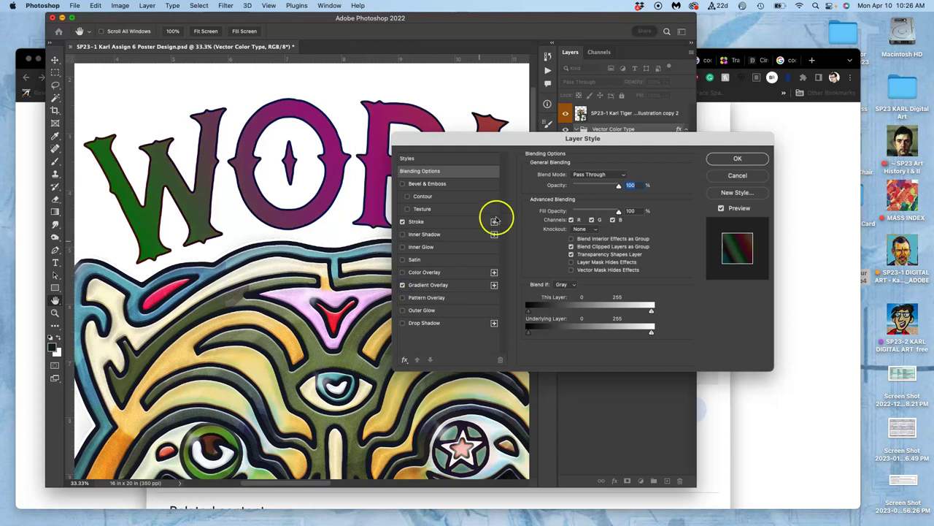
drag(497, 145, 602, 135)
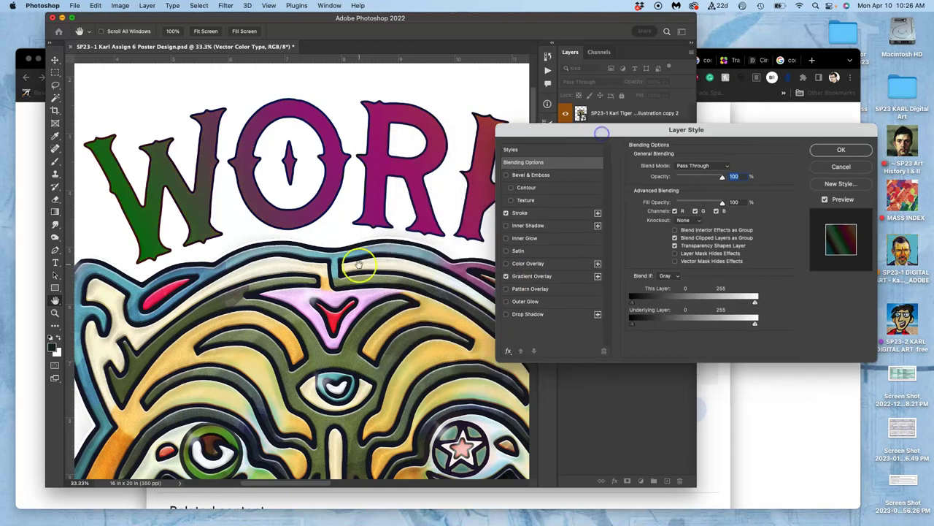
scroll(358, 264, down, 10)
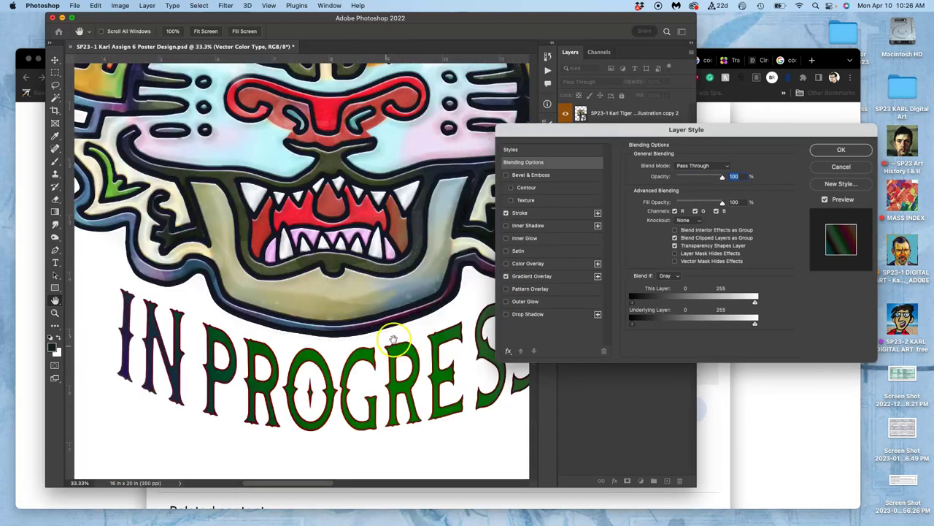